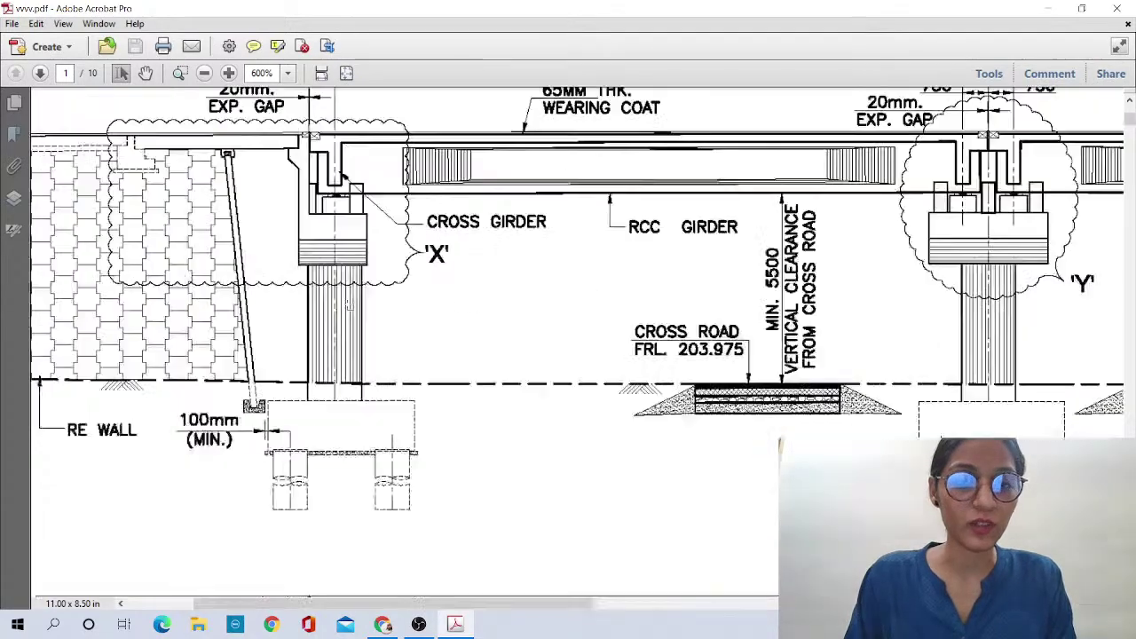
Examine the bridge plan, longitudinal elevation and Section A-A for the circular pier's diameter and the pier cap dimensions
{"action": "scroll", "coordinate": [593, 343], "scroll_direction": "down", "scroll_amount": 5}
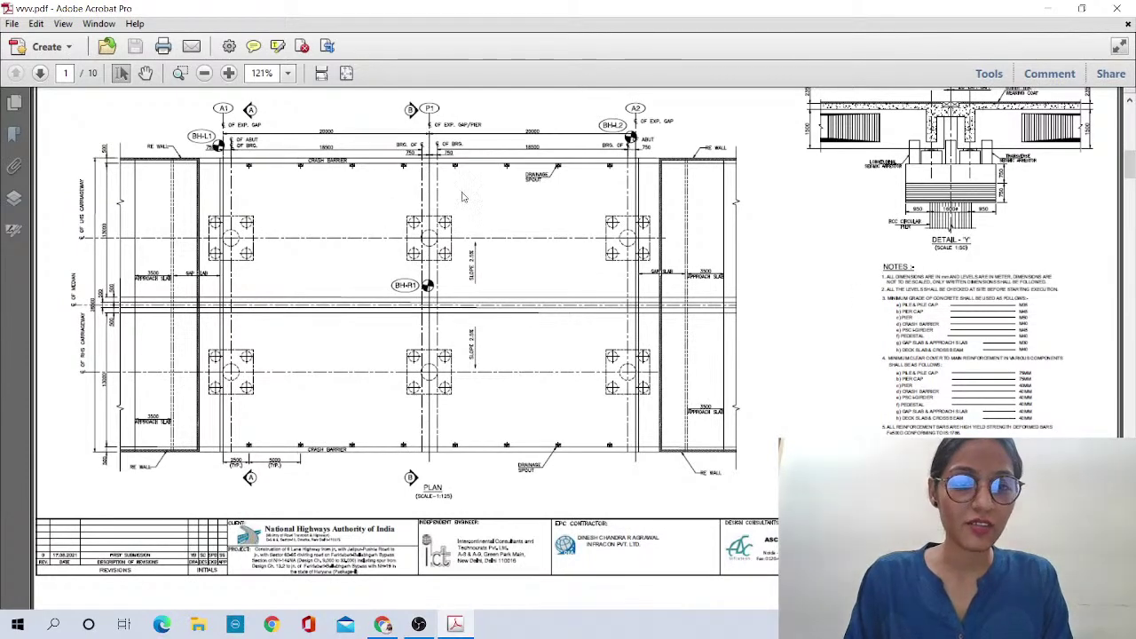
{"action": "scroll", "coordinate": [437, 287], "scroll_direction": "up", "scroll_amount": 4}
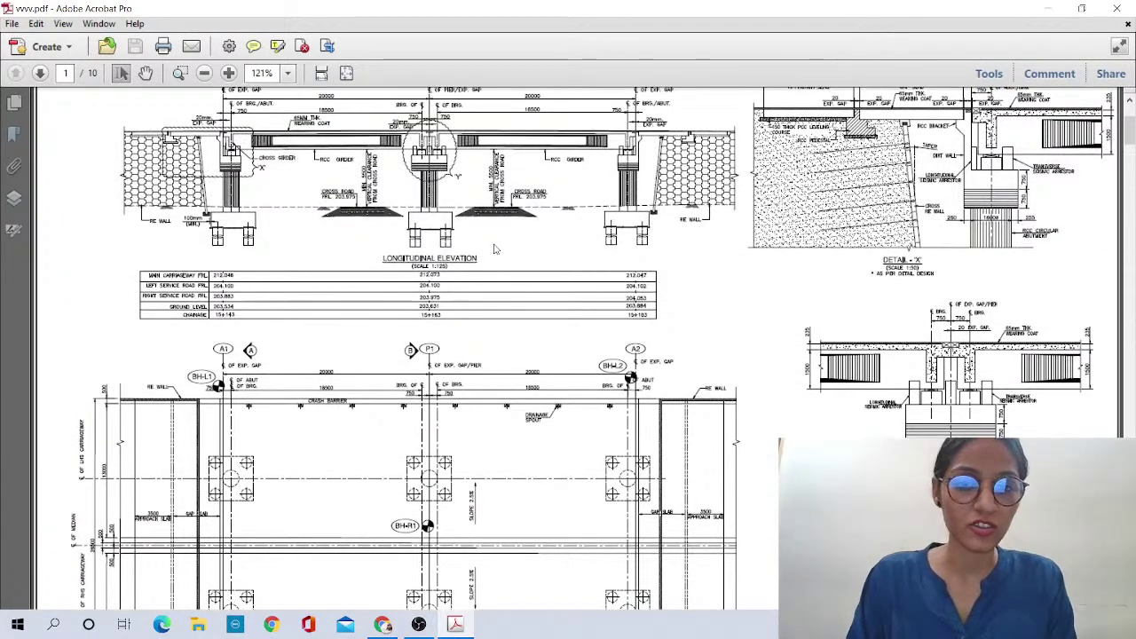
{"action": "key", "text": "ctrl+0"}
{"action": "scroll", "coordinate": [407, 187], "scroll_direction": "down", "scroll_amount": 1}
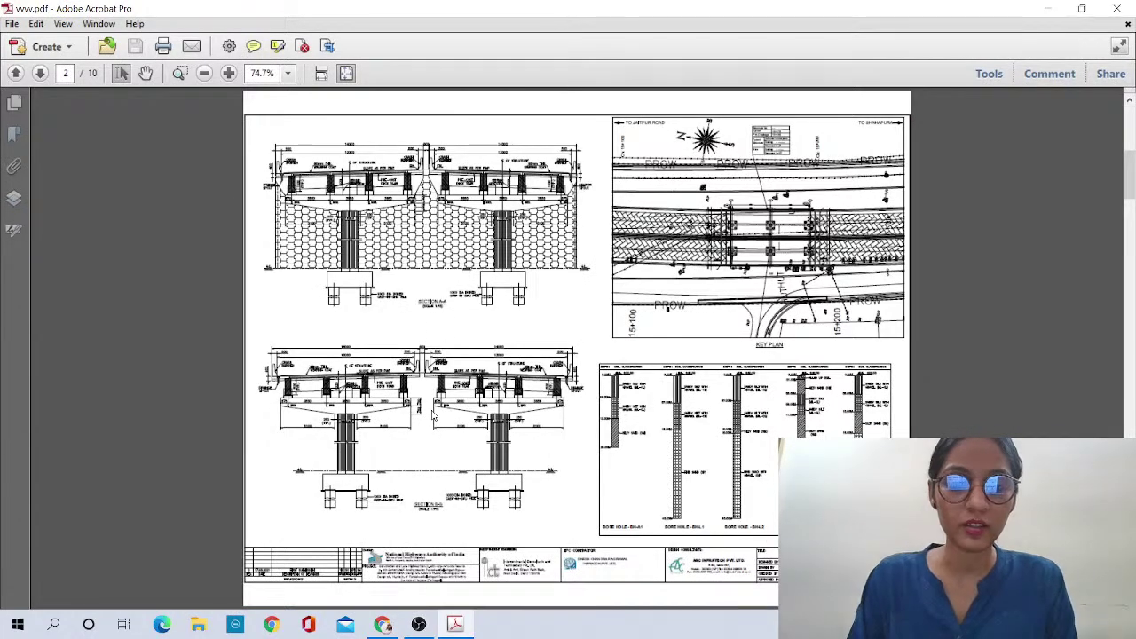
{"action": "scroll", "coordinate": [175, 266], "scroll_direction": "up", "scroll_amount": 4, "text": "ctrl"}
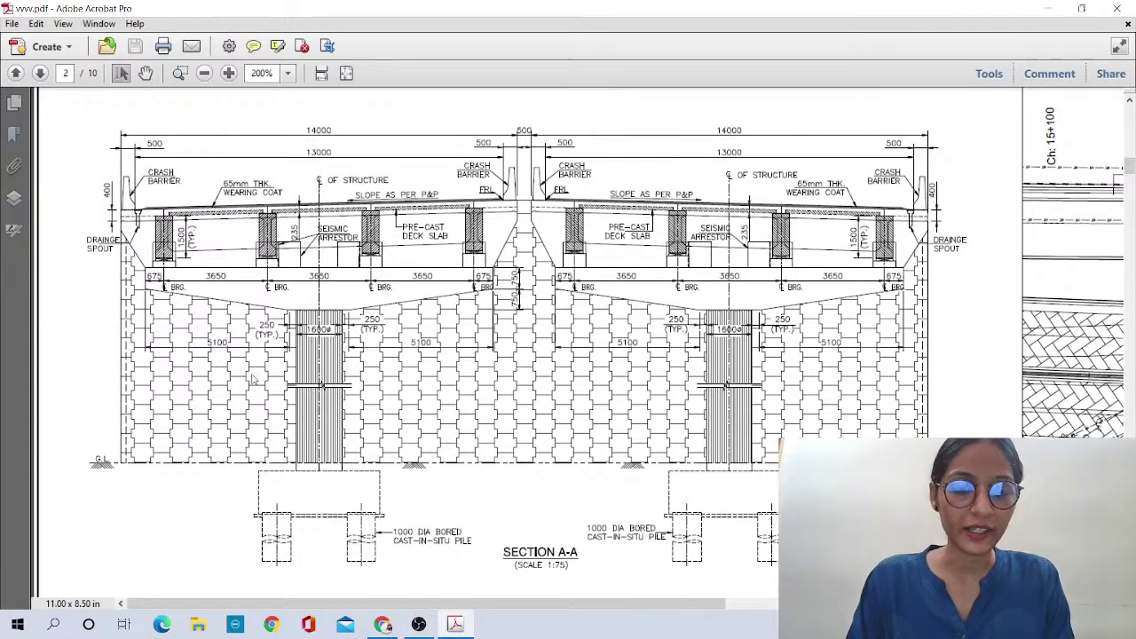
{"action": "scroll", "coordinate": [408, 418], "scroll_direction": "down", "scroll_amount": 5}
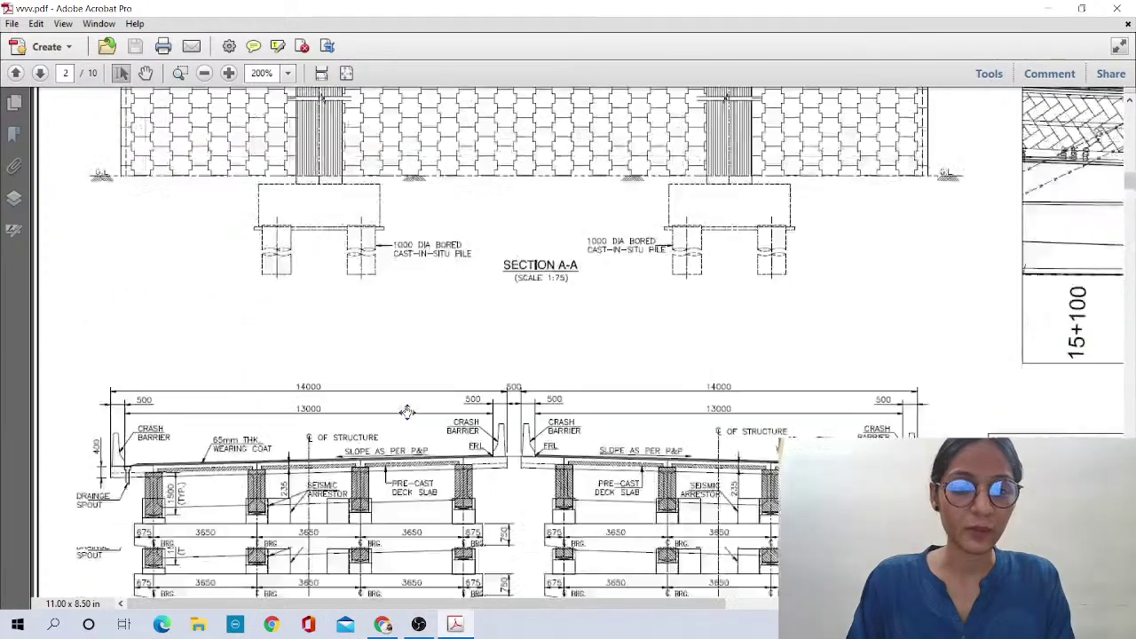
{"action": "scroll", "coordinate": [391, 421], "scroll_direction": "up", "scroll_amount": 6}
{"action": "scroll", "coordinate": [202, 418], "scroll_direction": "up", "scroll_amount": 2, "text": "ctrl"}
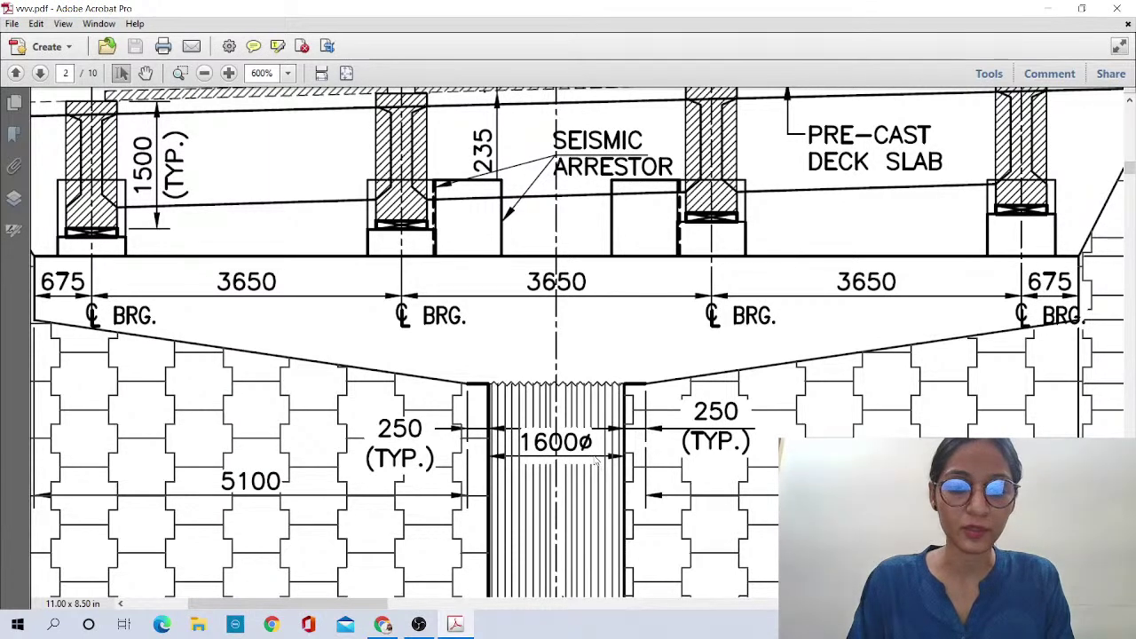
{"action": "scroll", "coordinate": [597, 467], "scroll_direction": "down", "scroll_amount": 2, "text": "ctrl"}
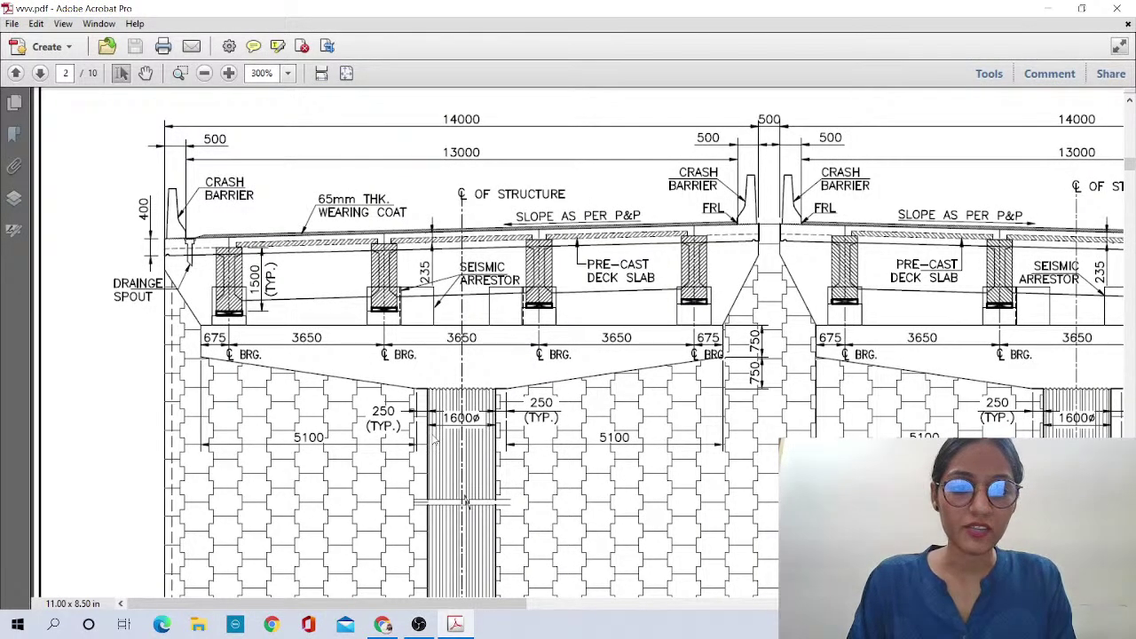
{"action": "scroll", "coordinate": [436, 437], "scroll_direction": "up", "scroll_amount": 2, "text": "ctrl"}
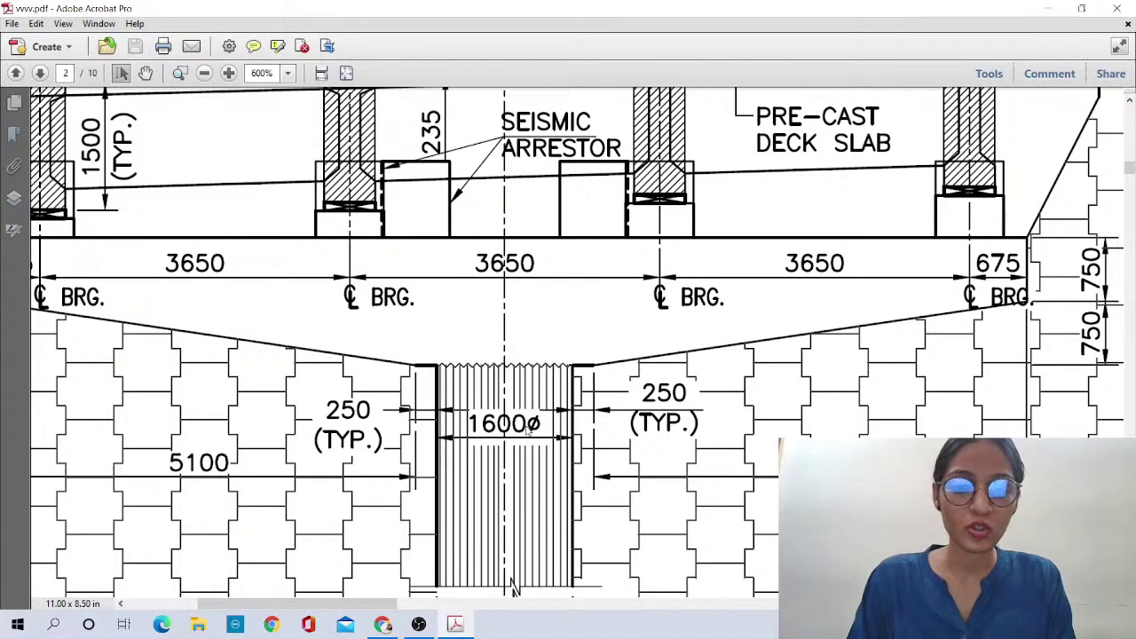
Launch Excel with a blank workbook for the pier calculations
{"action": "key", "text": "super"}
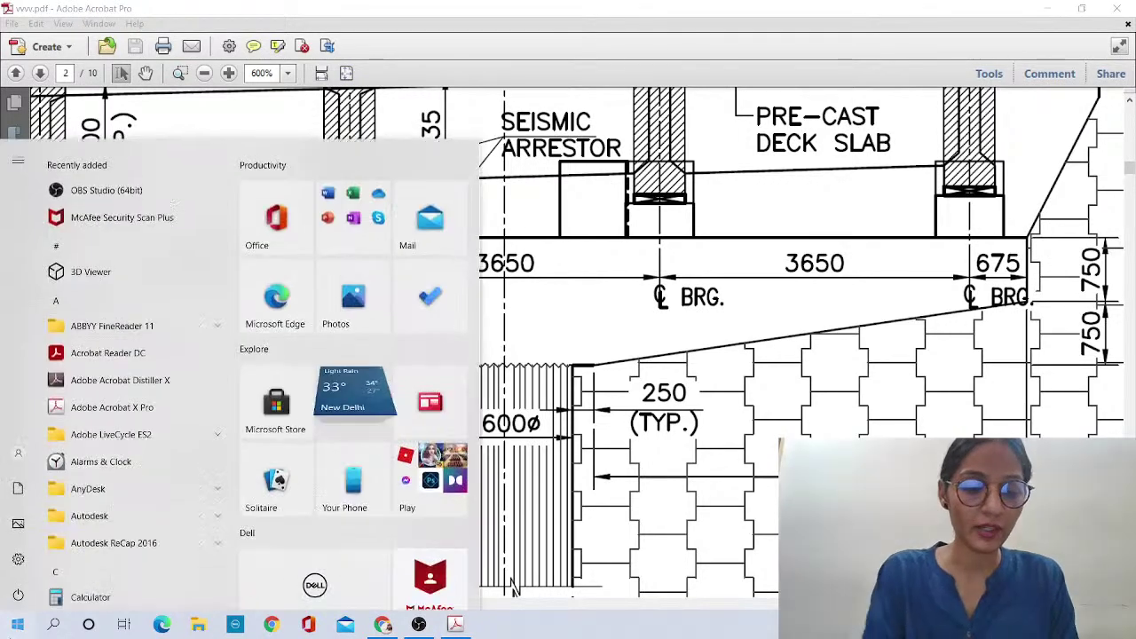
{"action": "type", "text": "exc"}
{"action": "key", "text": "Return"}
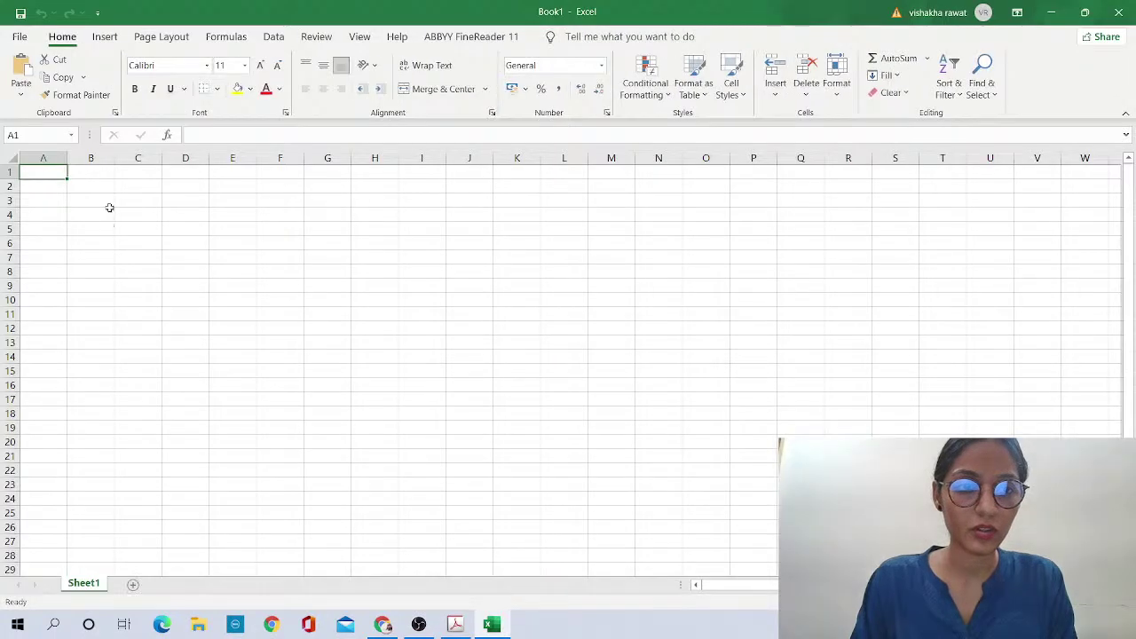
Apply all borders to the cell range A1:G10
{"action": "scroll", "coordinate": [33, 178], "scroll_direction": "up", "scroll_amount": 5}
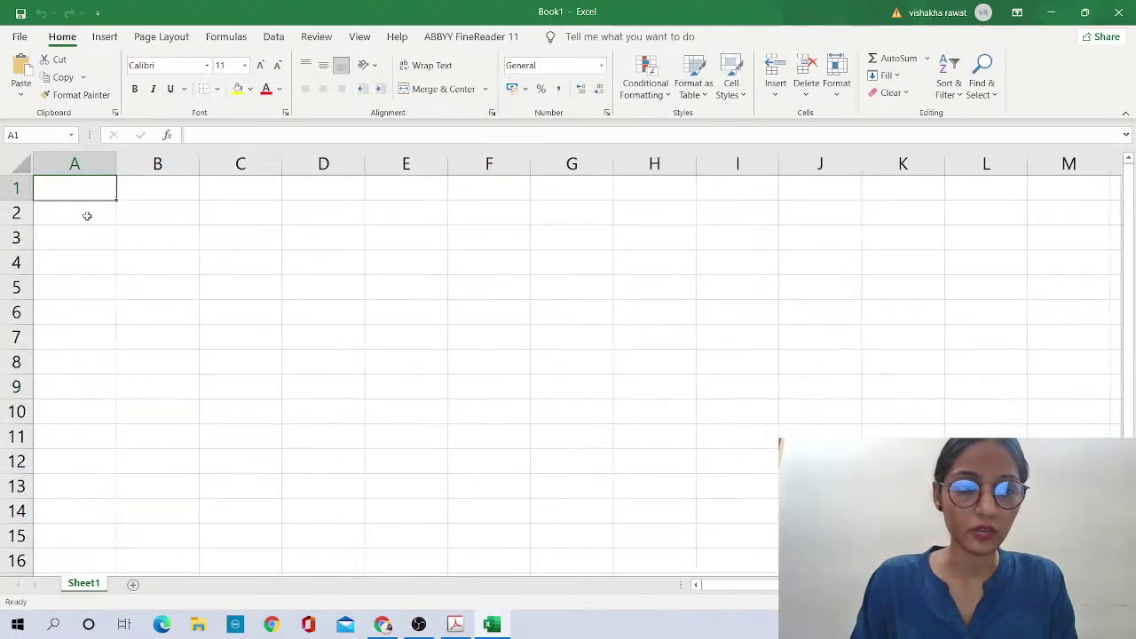
{"action": "left_click_drag", "start_coordinate": [81, 187], "coordinate": [591, 411]}
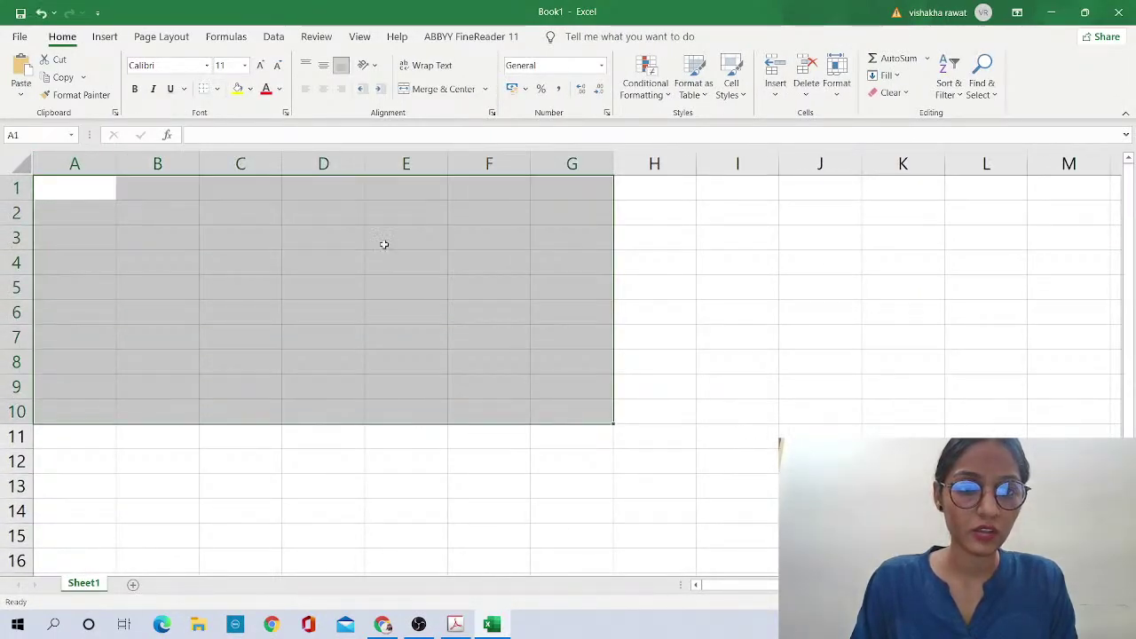
{"action": "left_click", "coordinate": [216, 89]}
{"action": "left_click", "coordinate": [247, 240]}
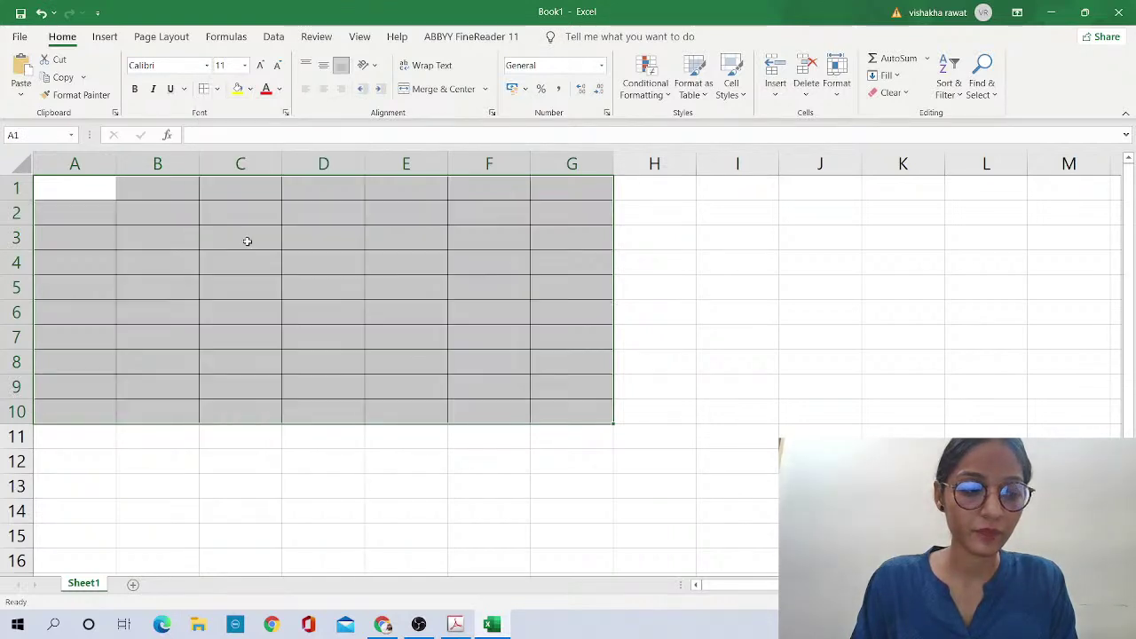
Enter the label "Dia. Of pier" in cell A1 and fit column A's width to the text
{"action": "left_click", "coordinate": [96, 195]}
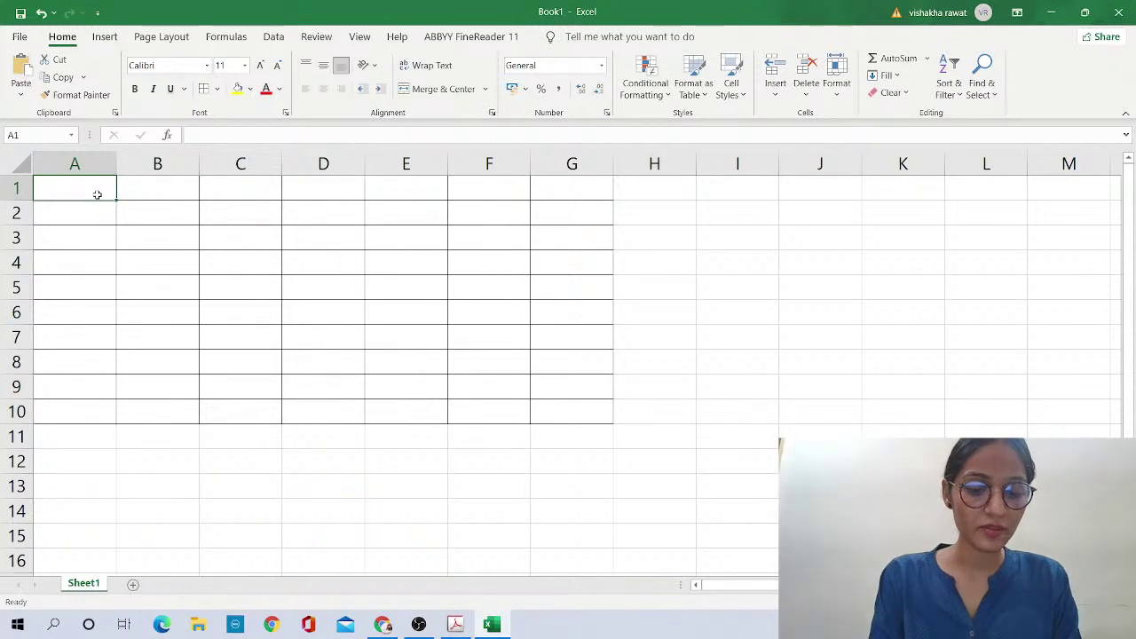
{"action": "type", "text": "Dia. Of"}
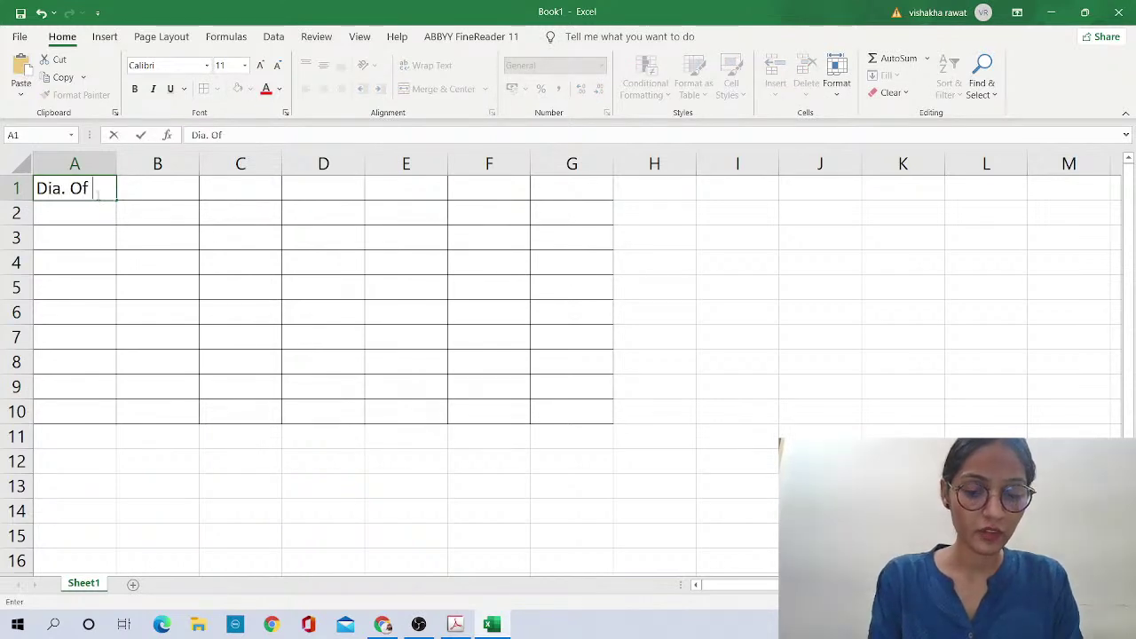
{"action": "type", "text": " pier"}
{"action": "key", "text": "Tab"}
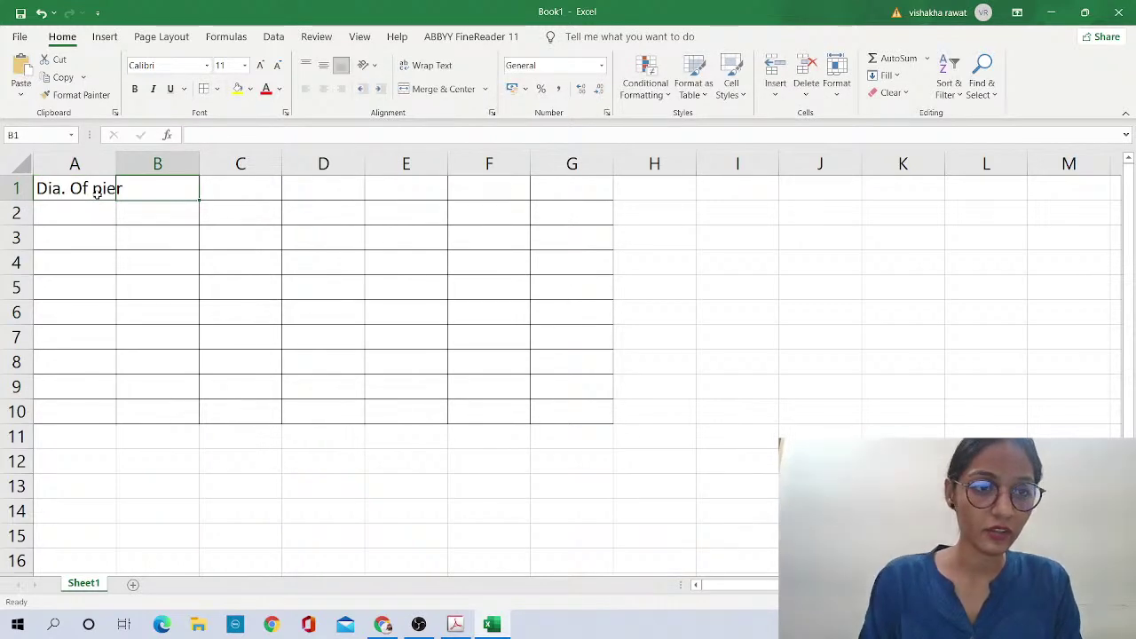
{"action": "double_click", "coordinate": [117, 163]}
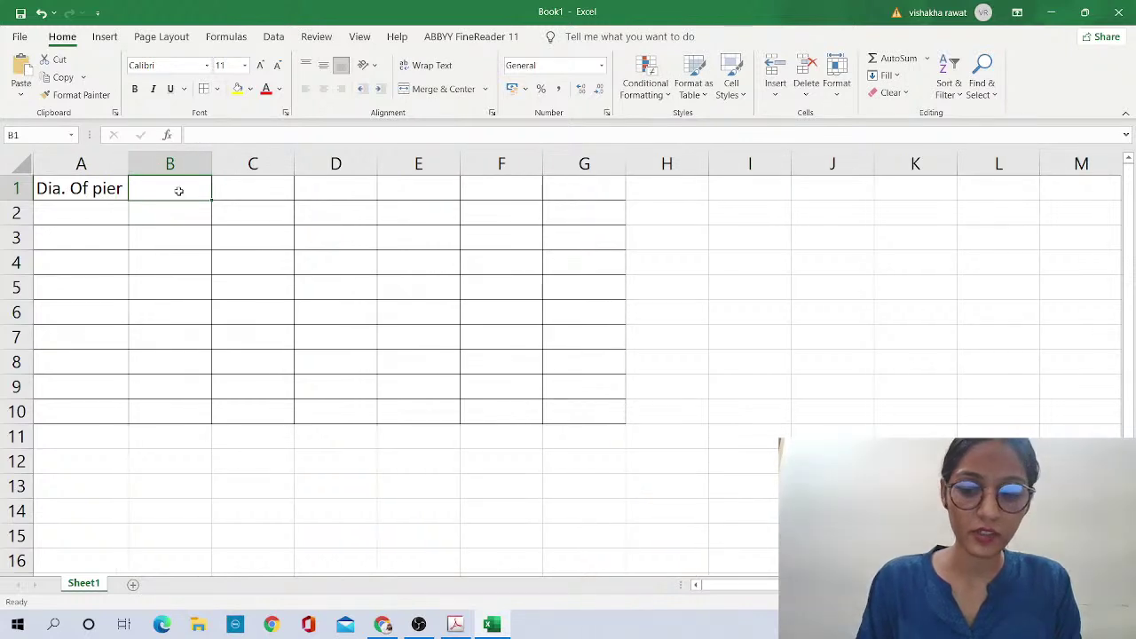
Enter 1.6 as the pier diameter in cell B1 and return to cell A2
{"action": "type", "text": "1.6"}
{"action": "key", "text": "Return"}
{"action": "key", "text": "Up"}
{"action": "key", "text": "Right"}
{"action": "key", "text": "Down"}
{"action": "key", "text": "Left"}
{"action": "key", "text": "Left"}
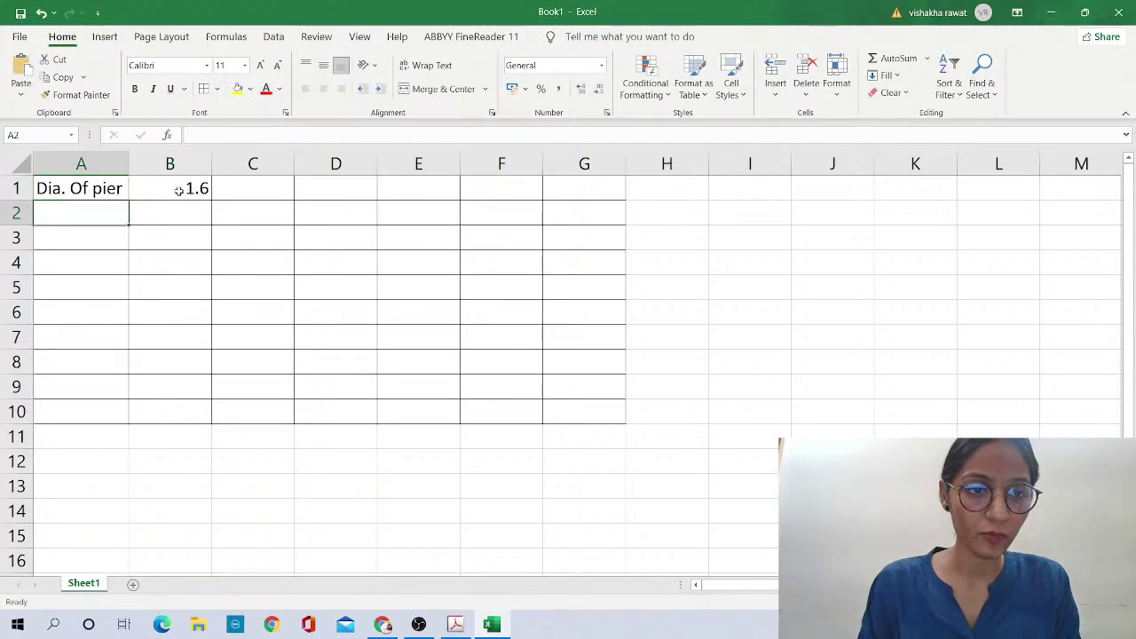
Switch to the PDF drawing in Acrobat and examine the pier shaft between cap and pile cap in Section A-A
{"action": "left_click", "coordinate": [455, 623]}
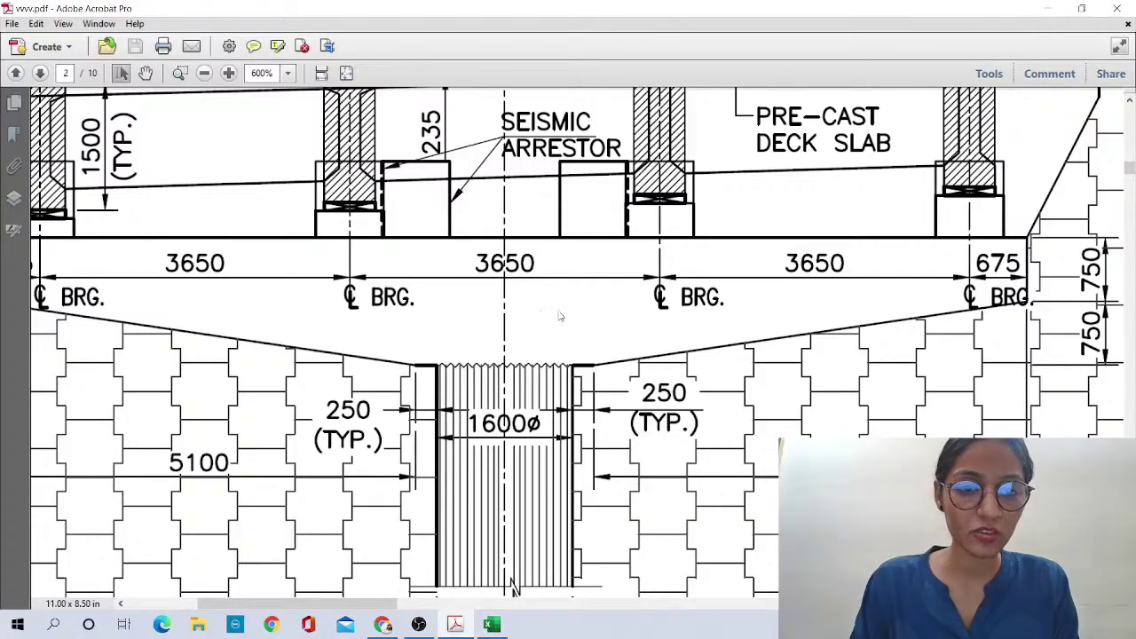
{"action": "scroll", "coordinate": [532, 355], "scroll_direction": "down", "scroll_amount": 3, "text": "ctrl"}
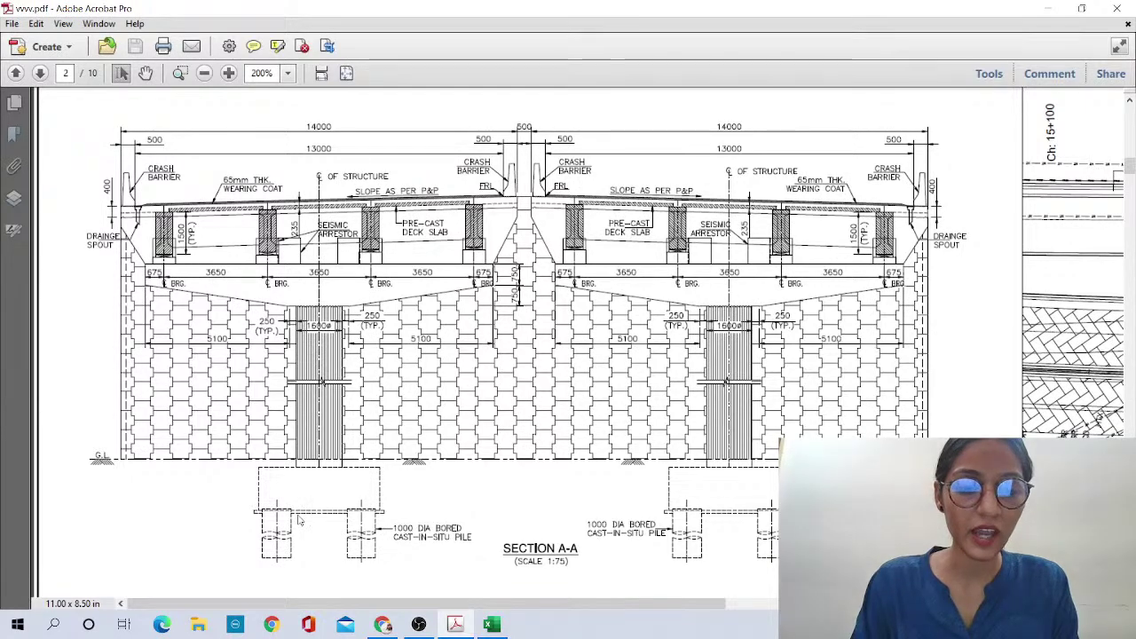
{"action": "scroll", "coordinate": [260, 327], "scroll_direction": "up", "scroll_amount": 5, "text": "ctrl"}
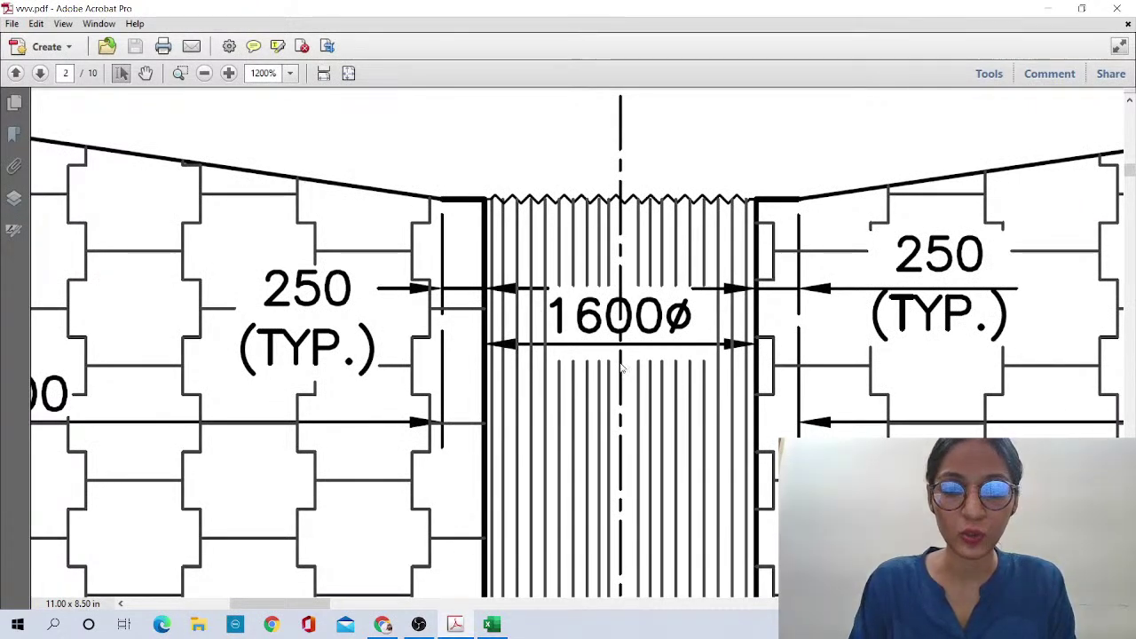
{"action": "key", "text": "ctrl+minus"}
{"action": "key", "text": "ctrl+minus"}
{"action": "key", "text": "ctrl+minus"}
{"action": "key", "text": "ctrl+plus"}
{"action": "key", "text": "ctrl+plus"}
{"action": "key", "text": "ctrl+plus"}
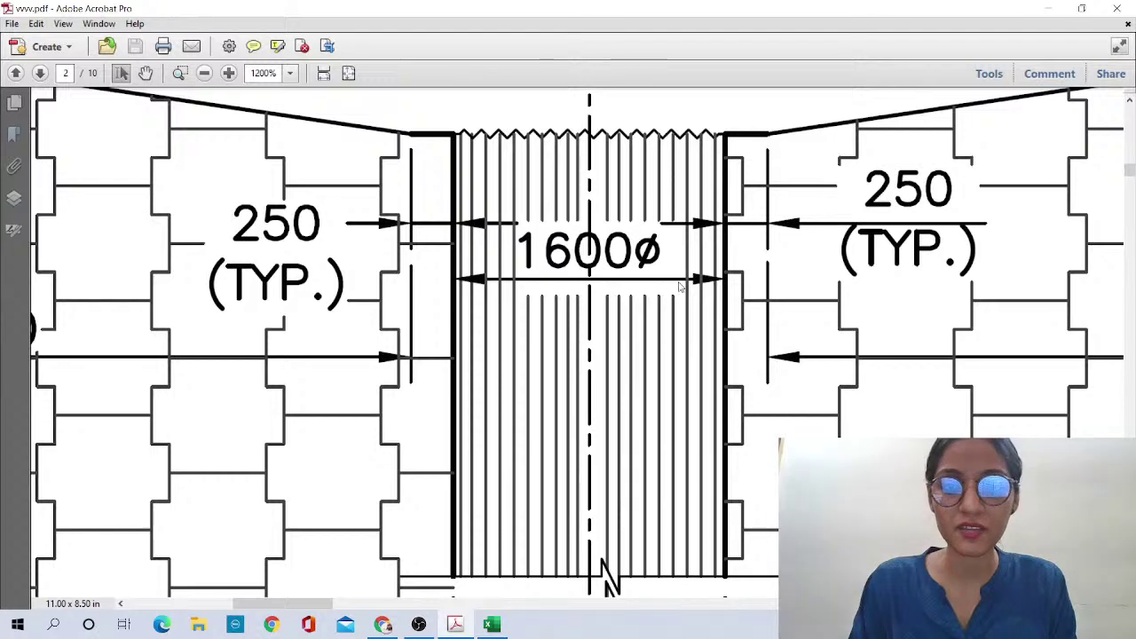
{"action": "scroll", "coordinate": [619, 284], "scroll_direction": "down", "scroll_amount": 5}
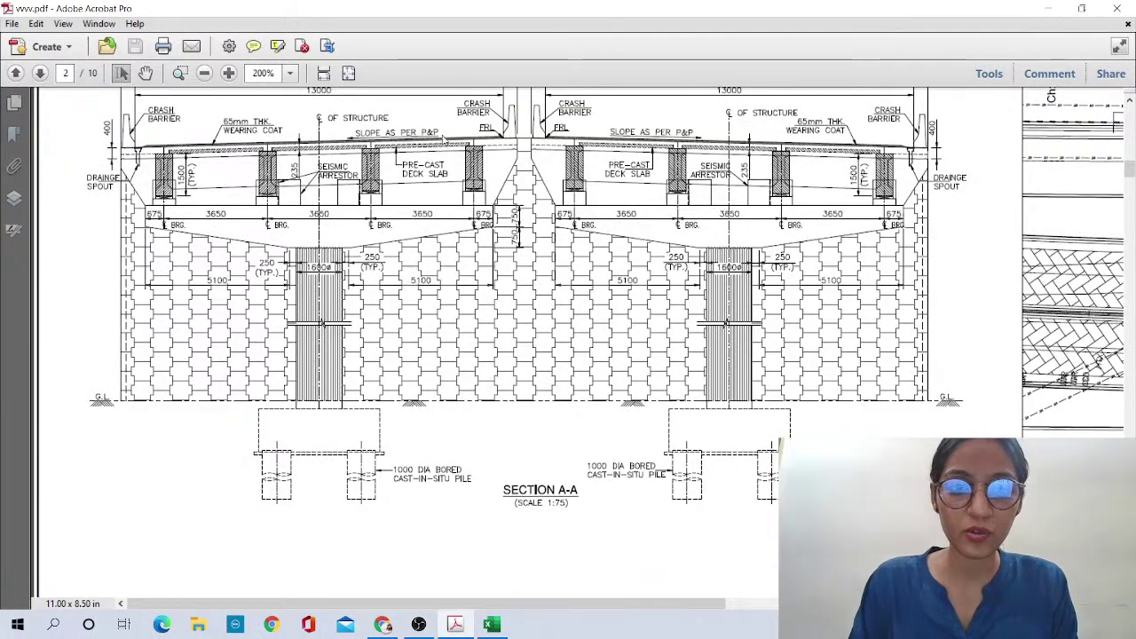
Examine page 1's longitudinal elevation and its level table for the carriageway FRL, ground level and wearing coat at abutment A1
{"action": "left_click", "coordinate": [348, 73]}
{"action": "scroll", "coordinate": [404, 149], "scroll_direction": "up", "scroll_amount": 4}
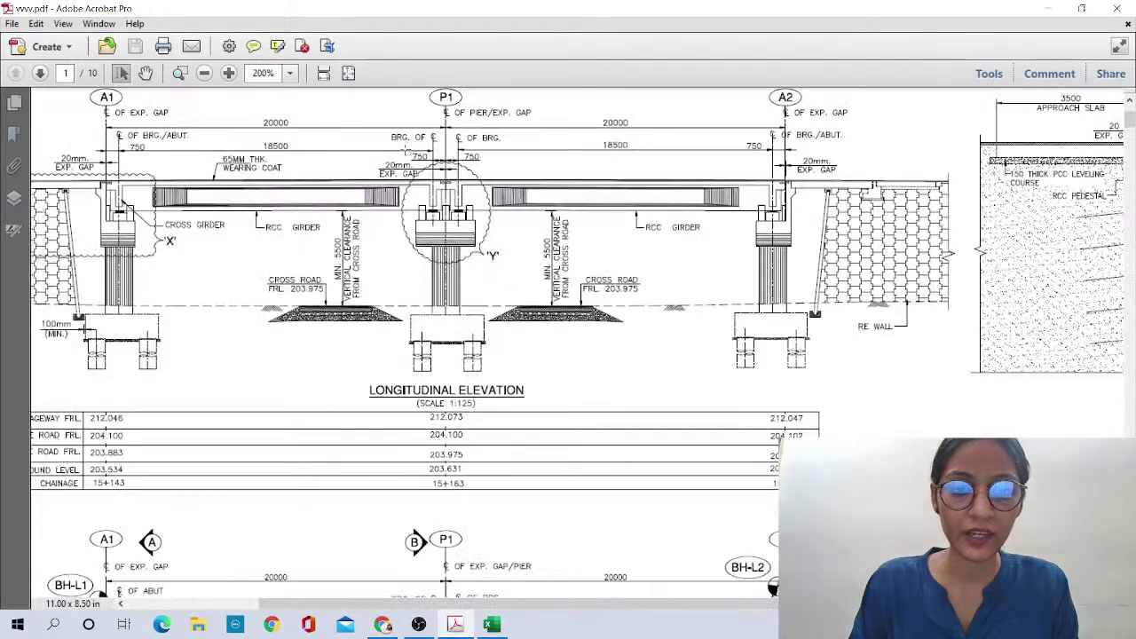
{"action": "scroll", "coordinate": [120, 258], "scroll_direction": "up", "scroll_amount": 3}
{"action": "scroll", "coordinate": [193, 276], "scroll_direction": "down", "scroll_amount": 3}
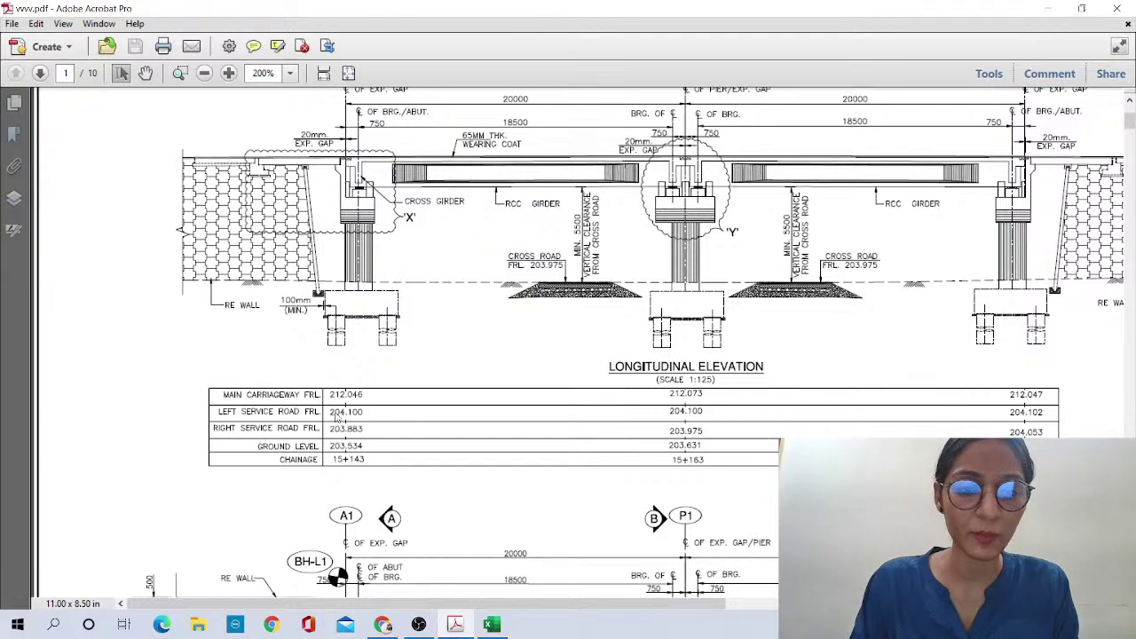
{"action": "scroll", "coordinate": [231, 451], "scroll_direction": "up", "scroll_amount": 1}
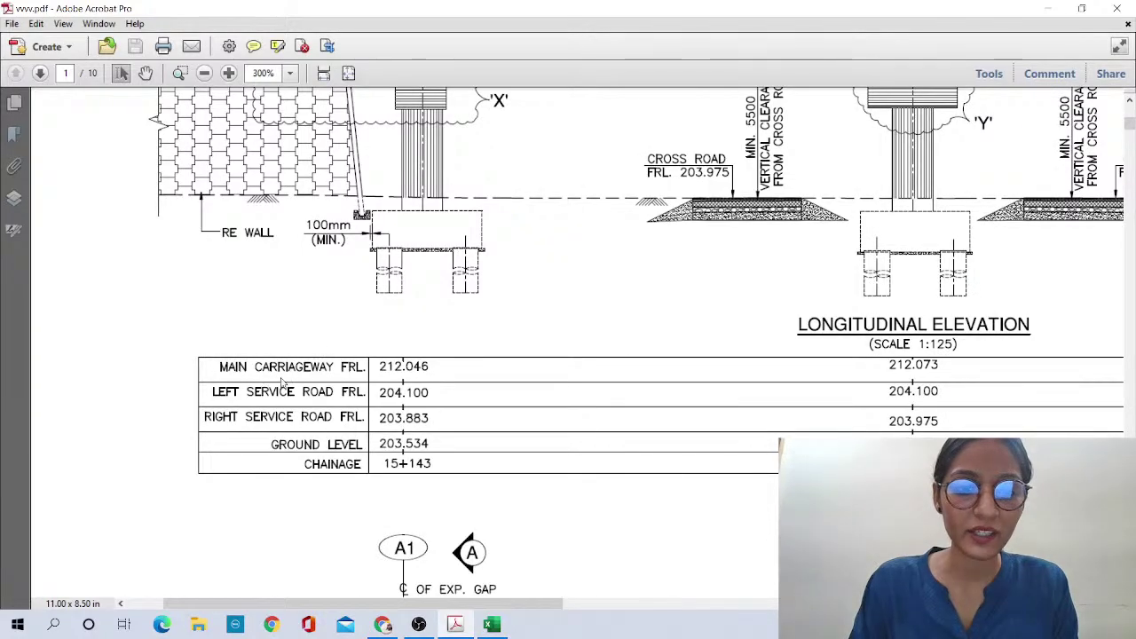
{"action": "scroll", "coordinate": [425, 372], "scroll_direction": "up", "scroll_amount": 5}
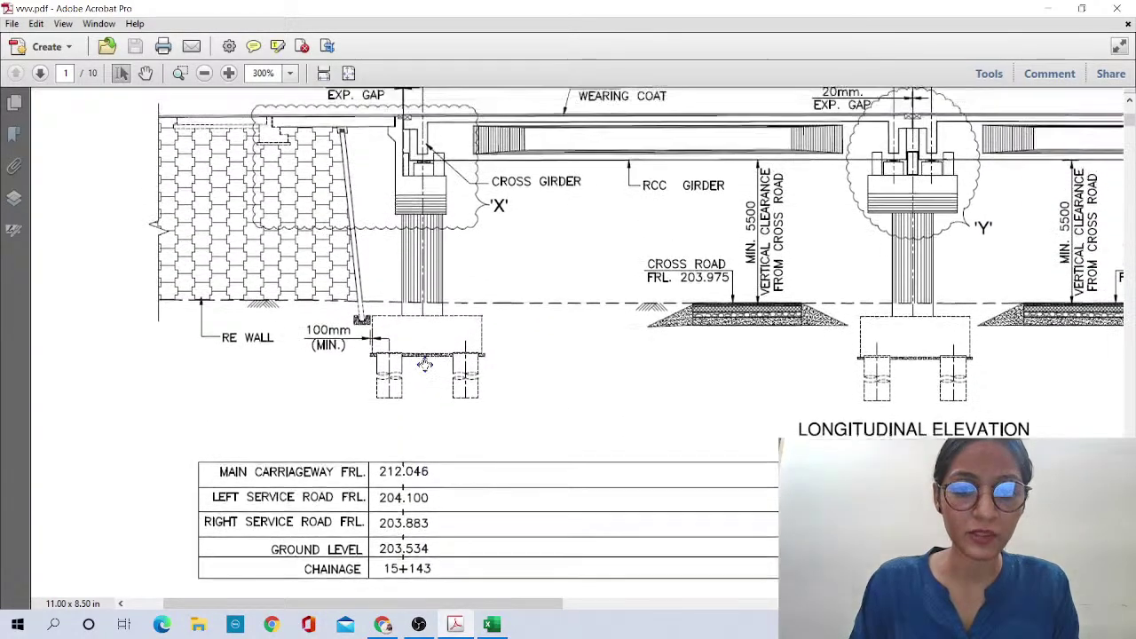
{"action": "scroll", "coordinate": [728, 253], "scroll_direction": "up", "scroll_amount": 4}
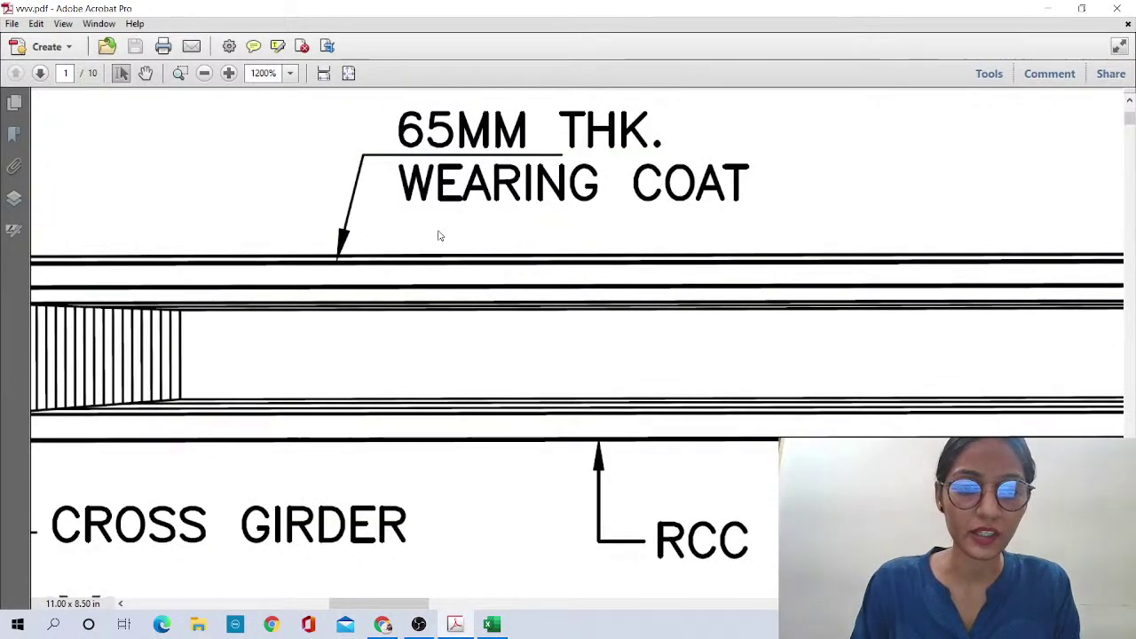
{"action": "scroll", "coordinate": [630, 223], "scroll_direction": "down", "scroll_amount": 4}
{"action": "scroll", "coordinate": [520, 266], "scroll_direction": "down", "scroll_amount": 5}
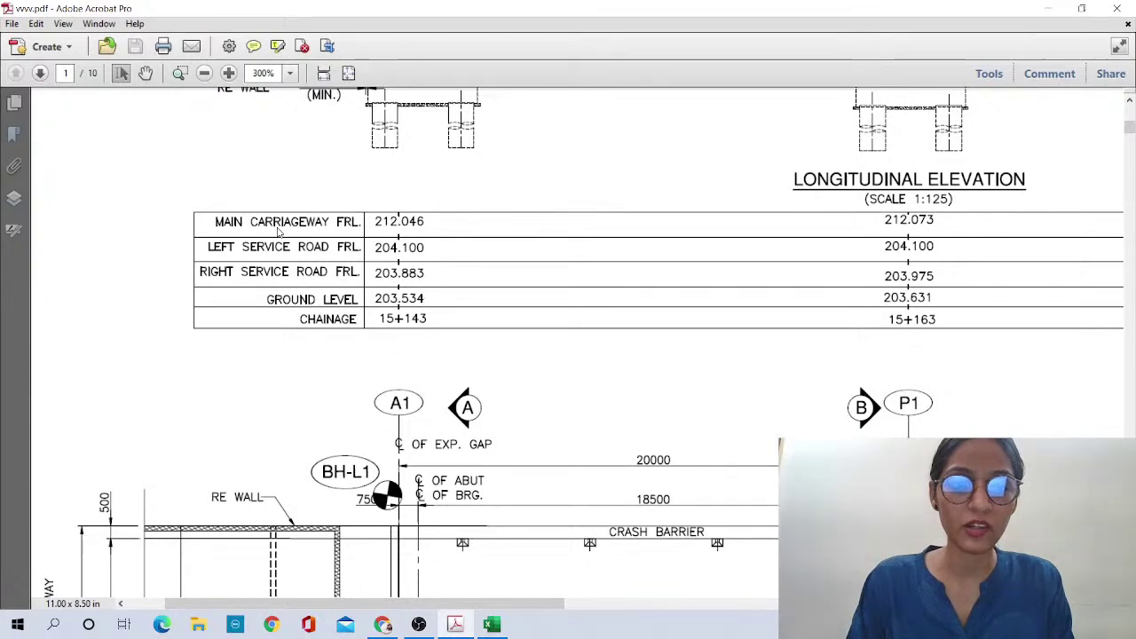
{"action": "scroll", "coordinate": [432, 266], "scroll_direction": "up", "scroll_amount": 10}
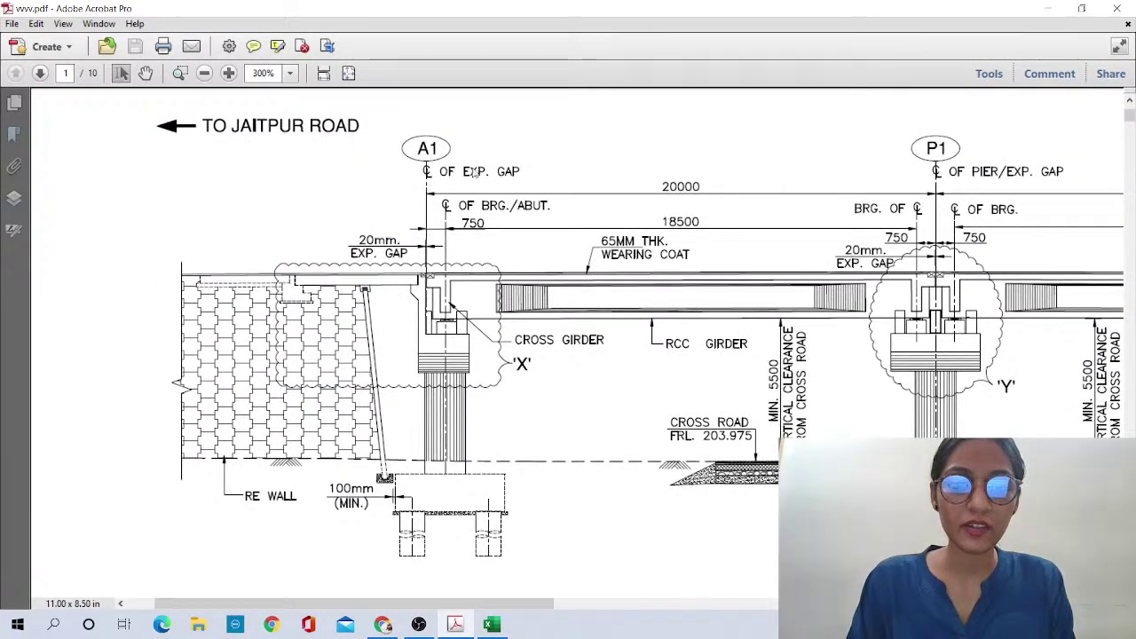
Switch to the Excel workbook and enter the label "abut. Ht." in cell A2
{"action": "left_click", "coordinate": [493, 625]}
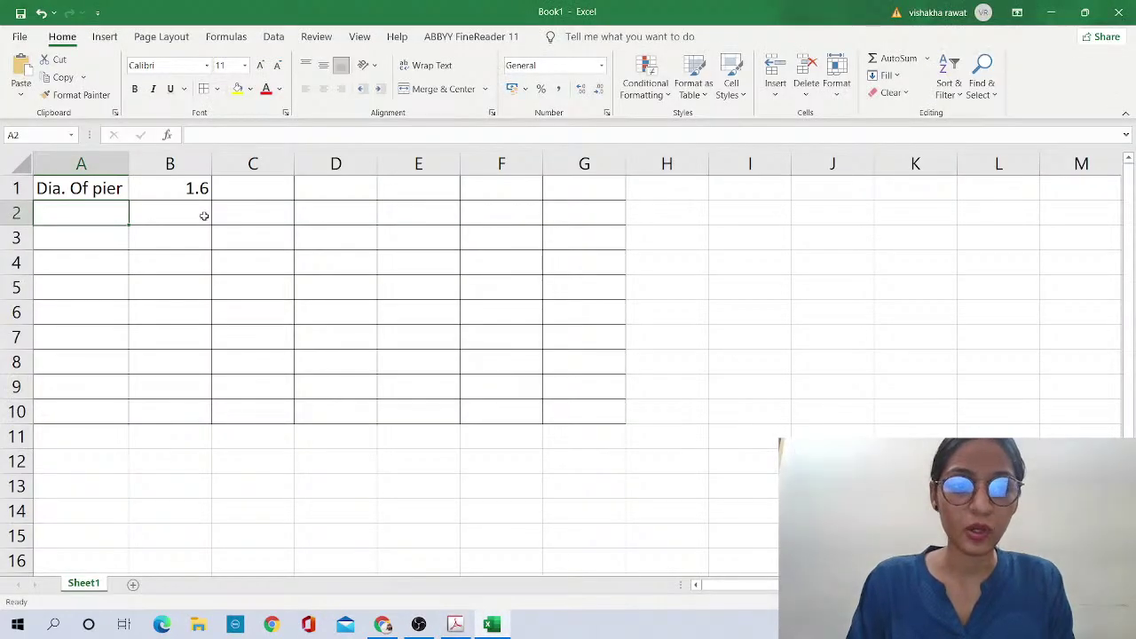
{"action": "left_click", "coordinate": [197, 212]}
{"action": "left_click", "coordinate": [102, 209]}
{"action": "type", "text": "abut. ht"}
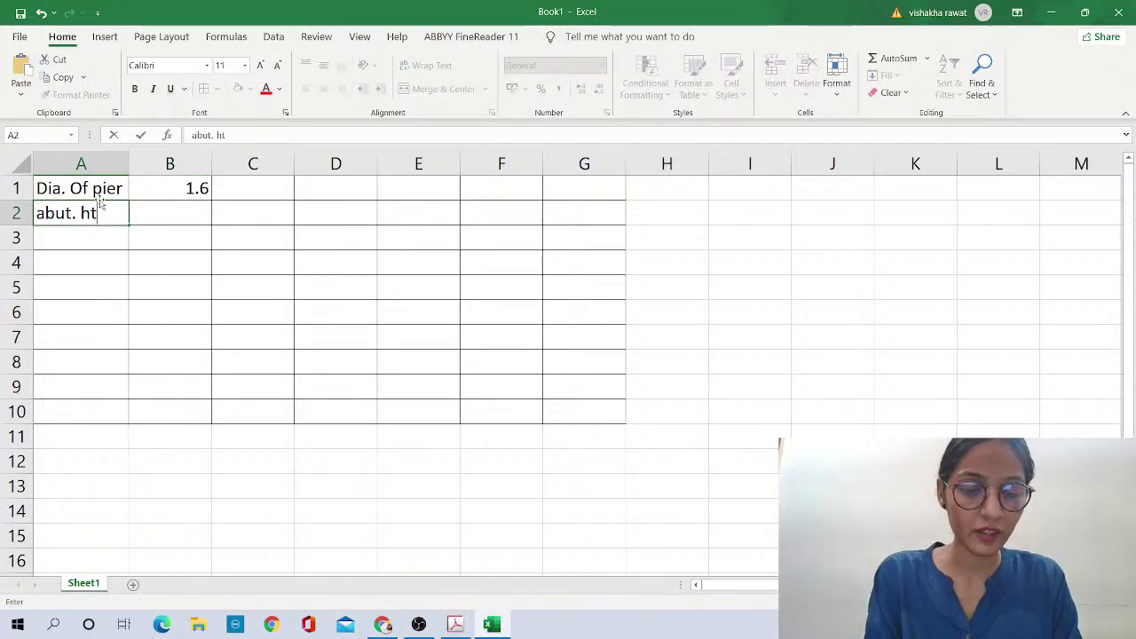
{"action": "key", "text": "Return"}
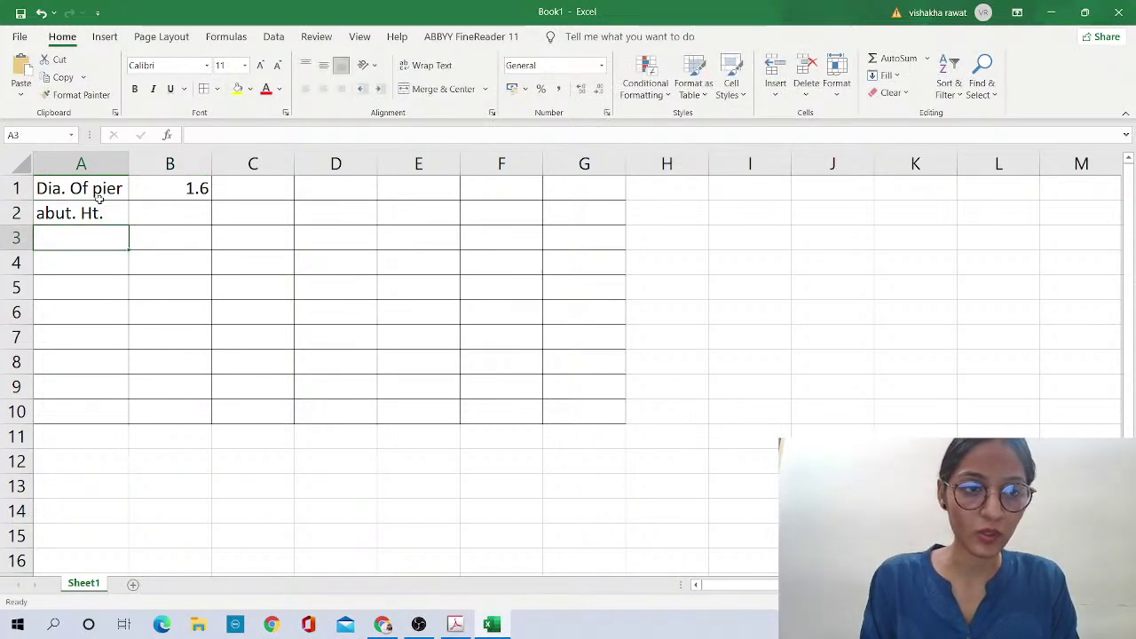
Enter the labels "FRL" in cell A3 and "GL" in A4, and select cell B3
{"action": "type", "text": "FRL"}
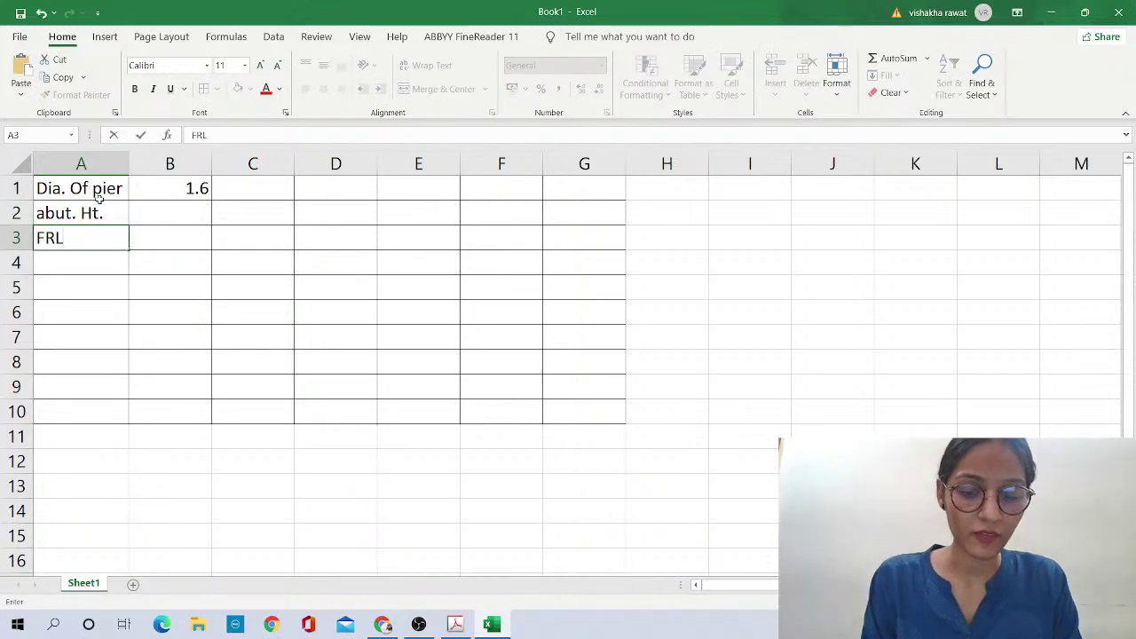
{"action": "key", "text": "Return"}
{"action": "type", "text": "GL"}
{"action": "key", "text": "Up"}
{"action": "key", "text": "Right"}
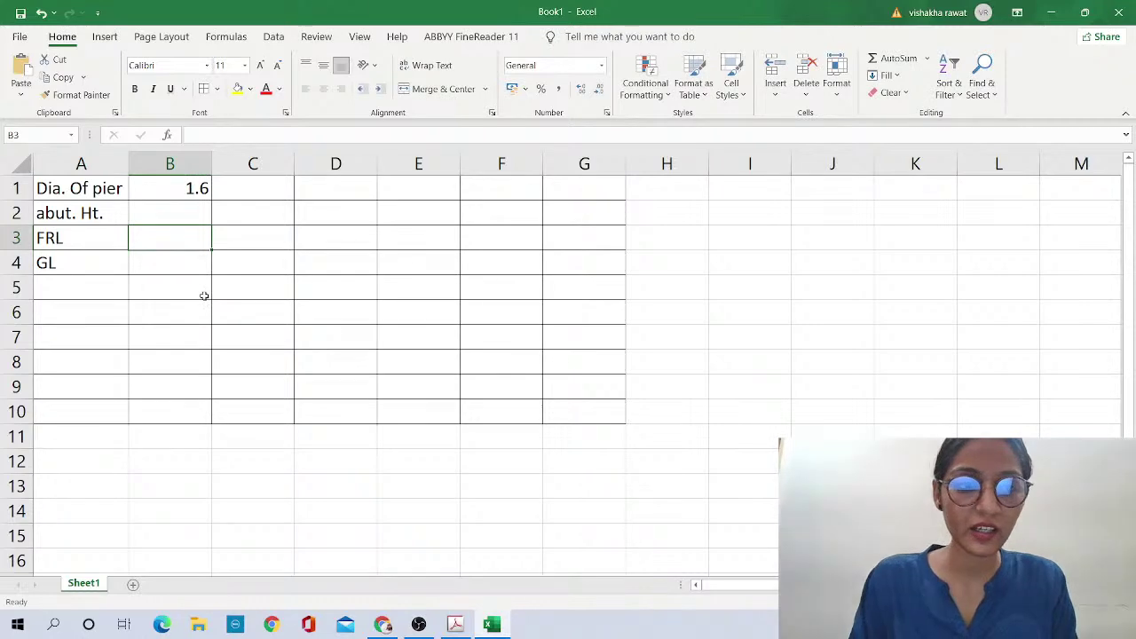
Look up the main carriageway FRL at A1 in the Acrobat drawing and enter 212.046 in cell B3 of the Excel workbook
{"action": "key", "text": "alt+Tab"}
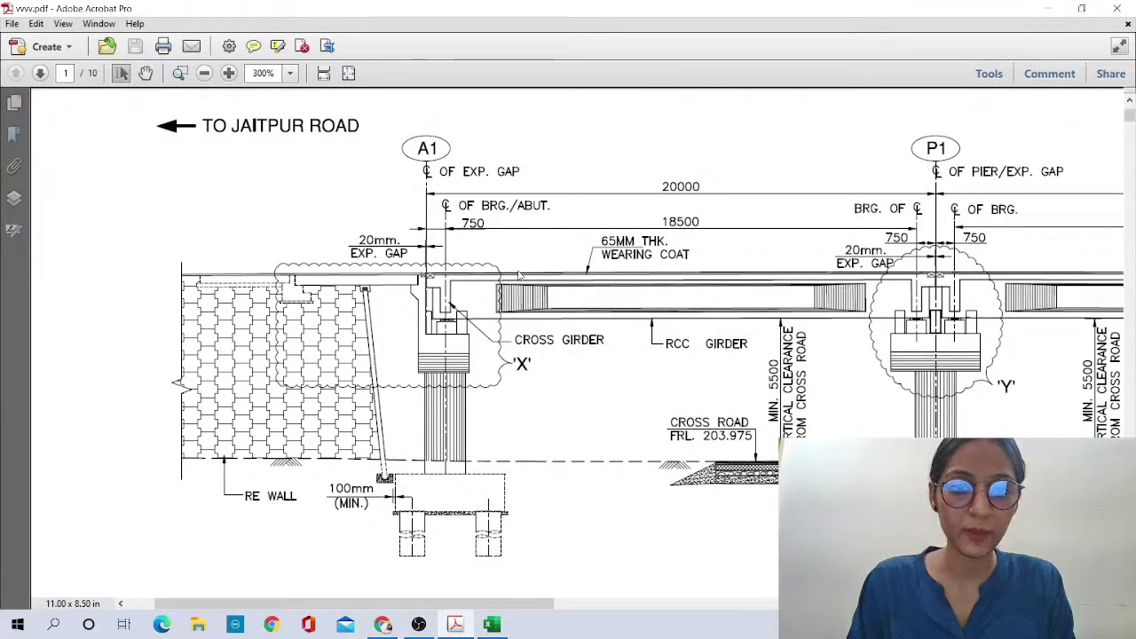
{"action": "key", "text": "alt+Tab"}
{"action": "key", "text": "alt+Tab"}
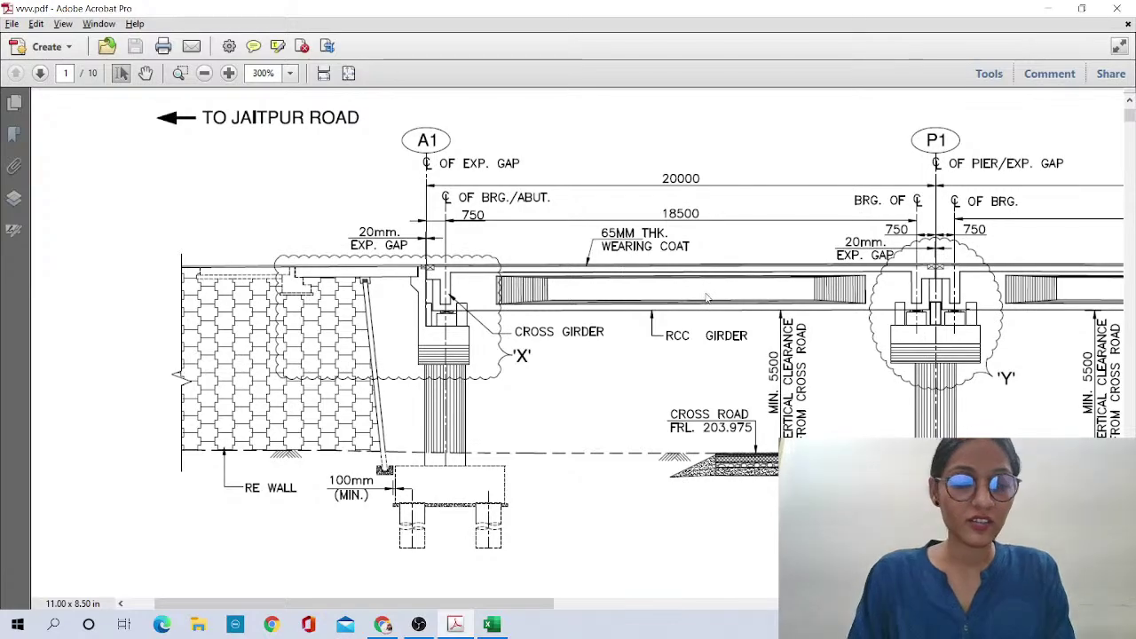
{"action": "key", "text": "alt+Tab"}
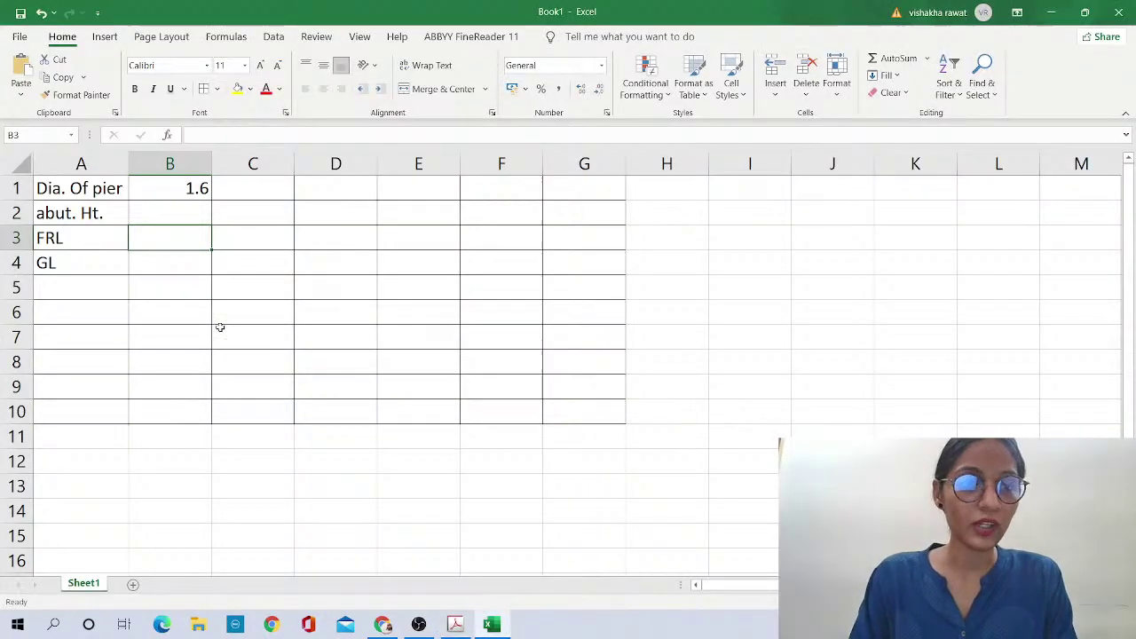
{"action": "key", "text": "alt+Tab"}
{"action": "scroll", "coordinate": [518, 471], "scroll_direction": "down", "scroll_amount": 5}
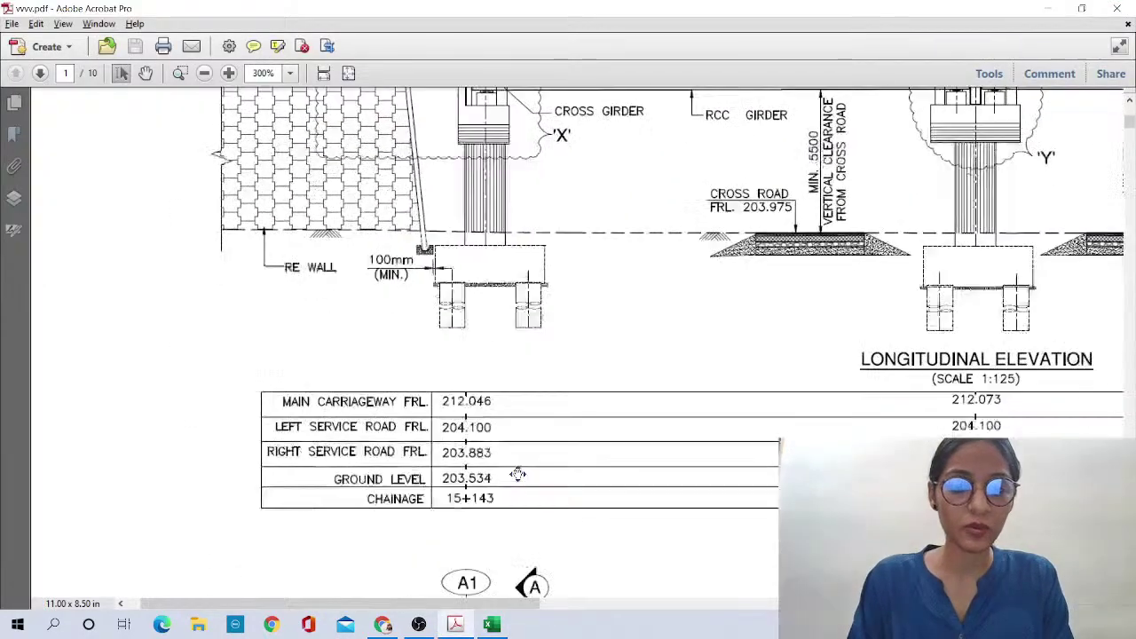
{"action": "scroll", "coordinate": [509, 402], "scroll_direction": "up", "scroll_amount": 1, "text": "ctrl"}
{"action": "key", "text": "alt+Tab"}
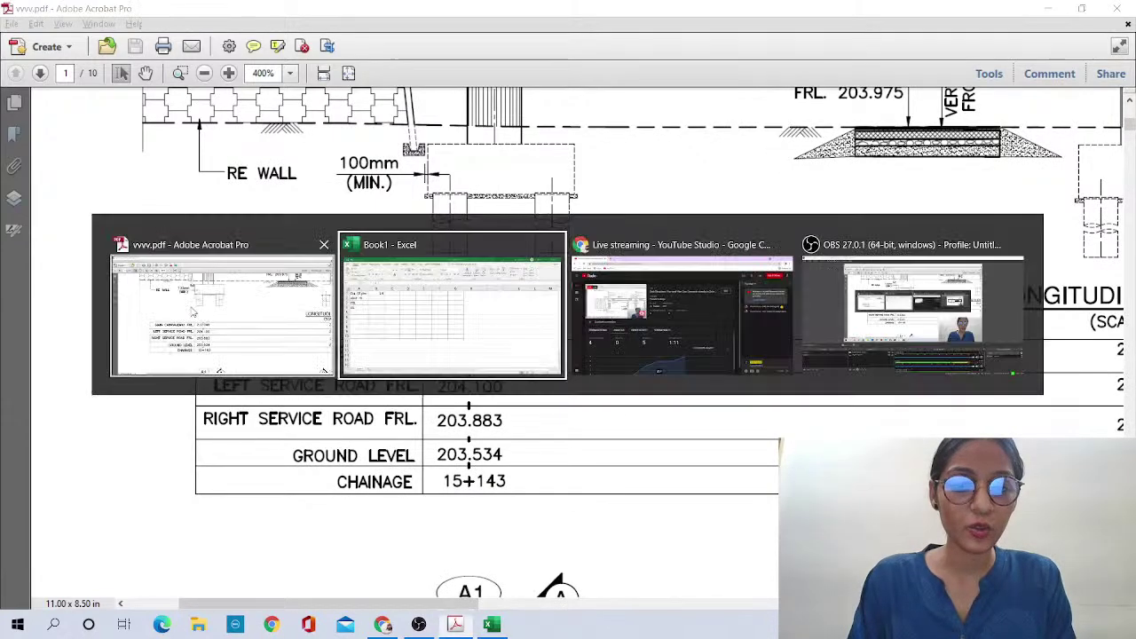
{"action": "type", "text": "212.0"}
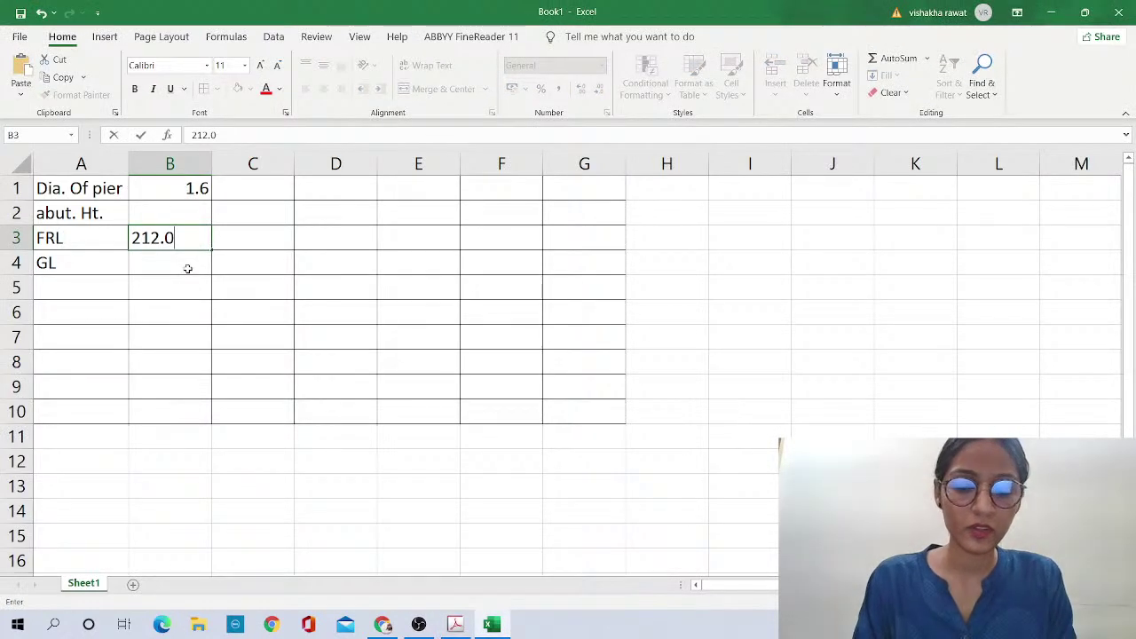
{"action": "key", "text": "Return"}
Check the ground level at A1 in the PDF's level table and enter 203.534 in cell B4 of the workbook
{"action": "key", "text": "alt+Tab"}
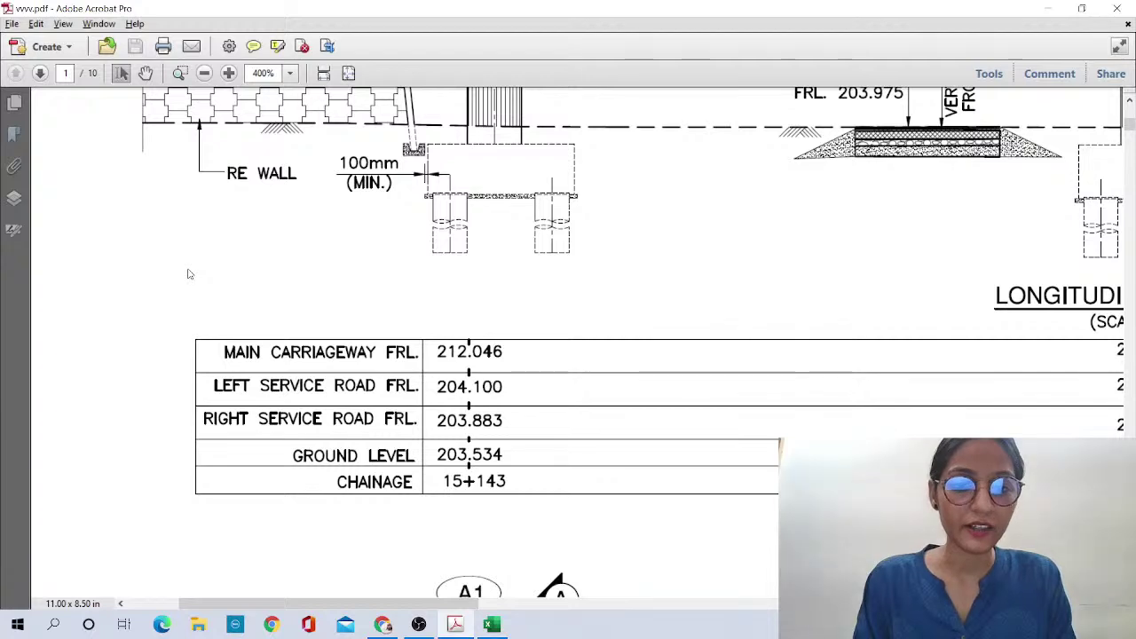
{"action": "key", "text": "alt+Tab"}
{"action": "type", "text": "203.534"}
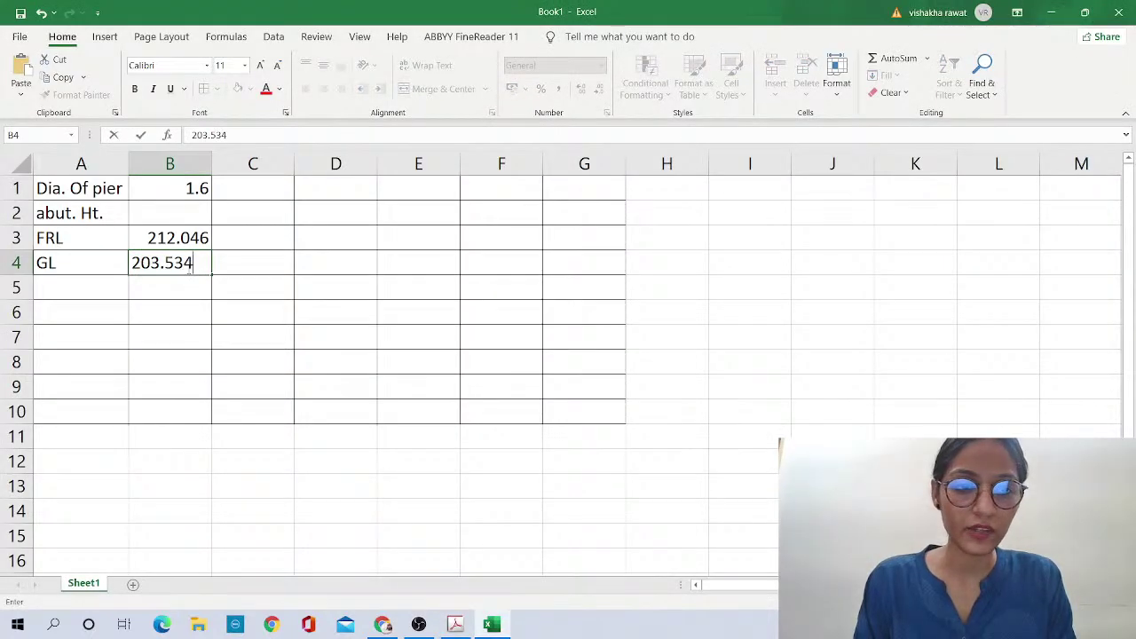
{"action": "key", "text": "Return"}
{"action": "left_click_drag", "start_coordinate": [178, 244], "coordinate": [178, 266]}
{"action": "left_click", "coordinate": [178, 297]}
Switch to the PDF in Acrobat and examine Section A-A on page 2, down to where the pier shaft meets the pile cap
{"action": "key", "text": "alt+Tab"}
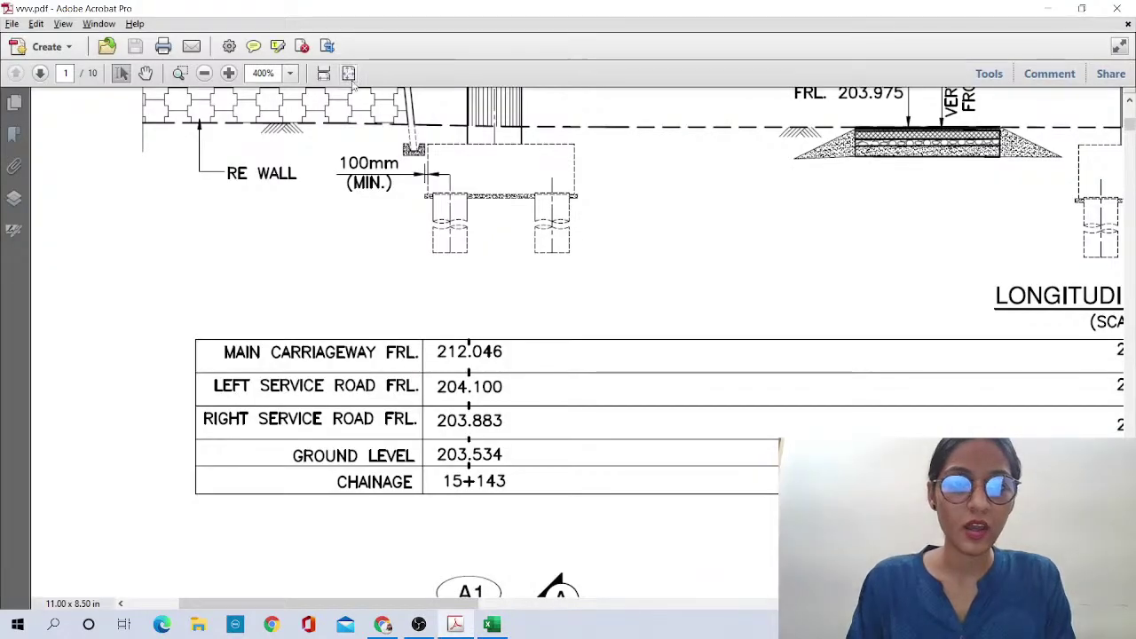
{"action": "scroll", "coordinate": [568, 346], "scroll_direction": "down", "scroll_amount": 3}
{"action": "scroll", "coordinate": [568, 346], "scroll_direction": "up", "scroll_amount": 2}
{"action": "scroll", "coordinate": [362, 187], "scroll_direction": "up", "scroll_amount": 4}
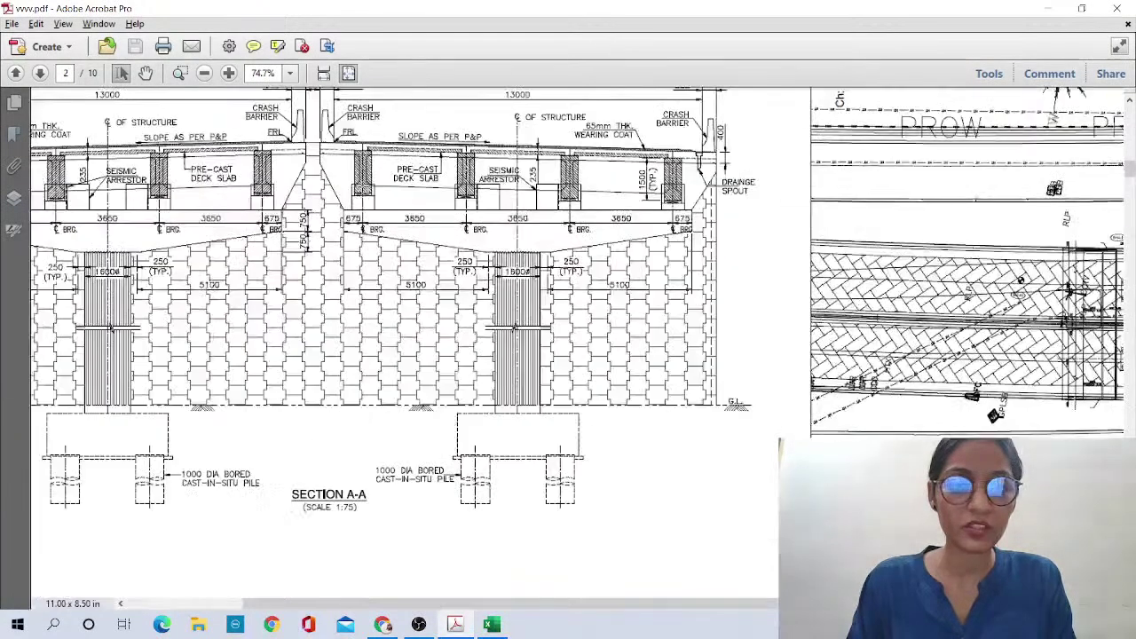
{"action": "scroll", "coordinate": [293, 231], "scroll_direction": "left", "scroll_amount": 3}
{"action": "scroll", "coordinate": [271, 203], "scroll_direction": "up", "scroll_amount": 1}
{"action": "scroll", "coordinate": [552, 279], "scroll_direction": "up", "scroll_amount": 2}
{"action": "scroll", "coordinate": [552, 280], "scroll_direction": "left", "scroll_amount": 2}
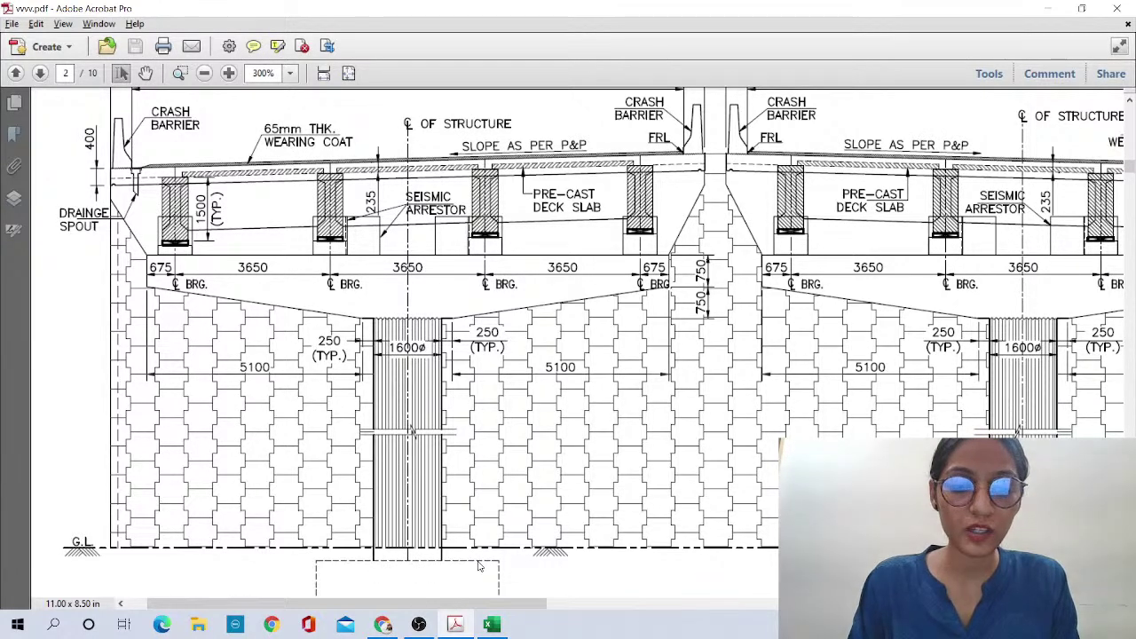
{"action": "scroll", "coordinate": [395, 582], "scroll_direction": "up", "scroll_amount": 3}
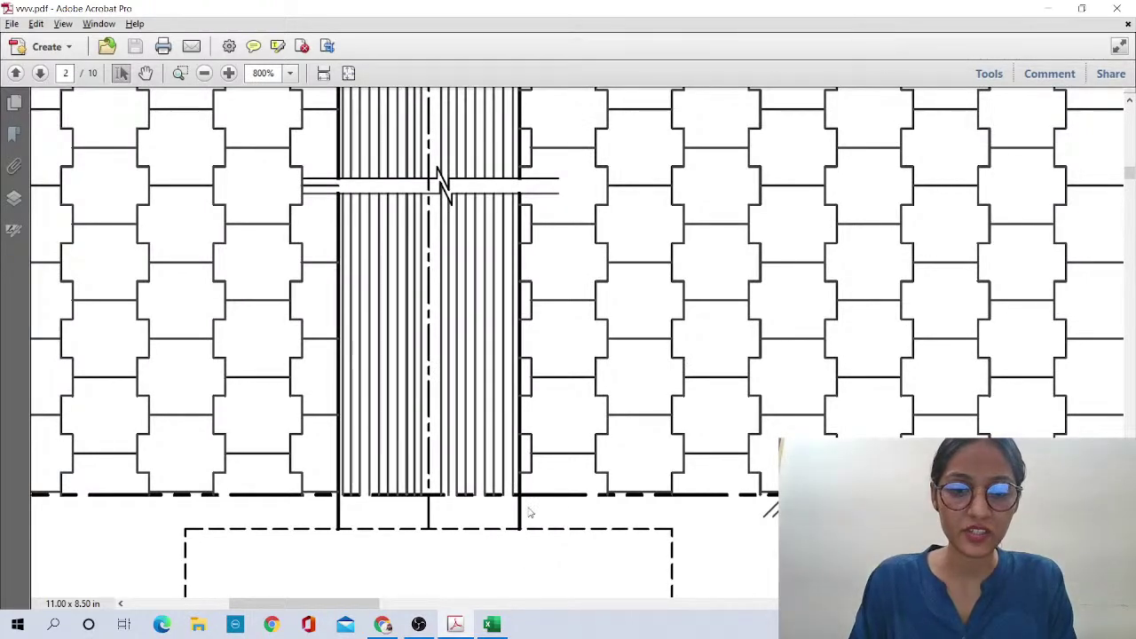
{"action": "scroll", "coordinate": [543, 454], "scroll_direction": "down", "scroll_amount": 3}
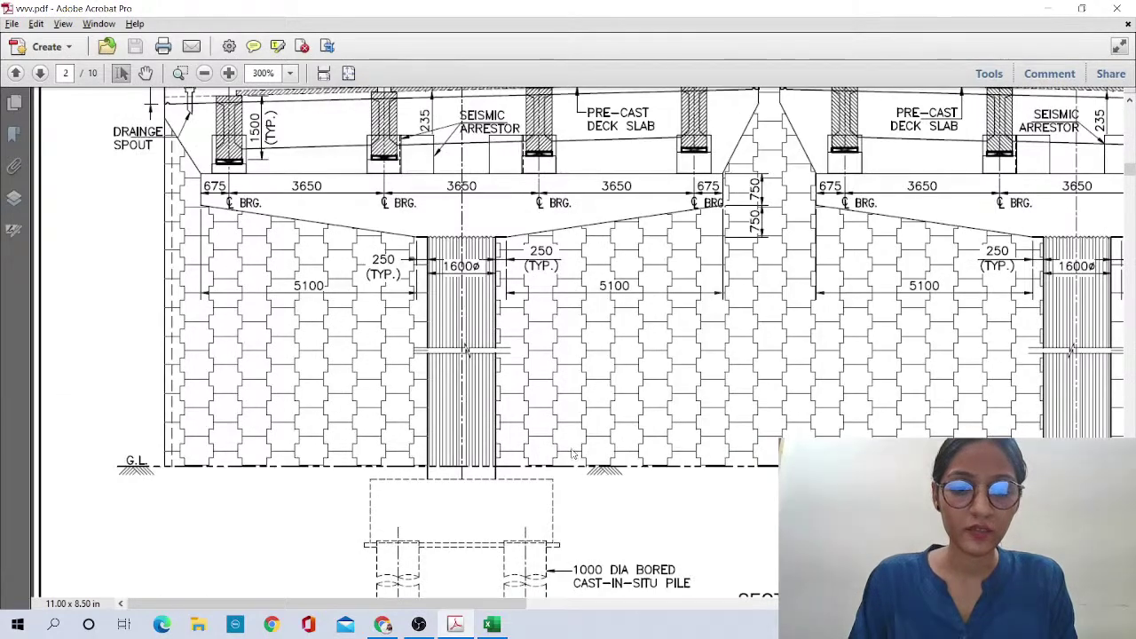
Examine Section A-A's wearing coat, deck slab, girders, bearings and pier cap above the pier shaft
{"action": "scroll", "coordinate": [588, 439], "scroll_direction": "up", "scroll_amount": 2}
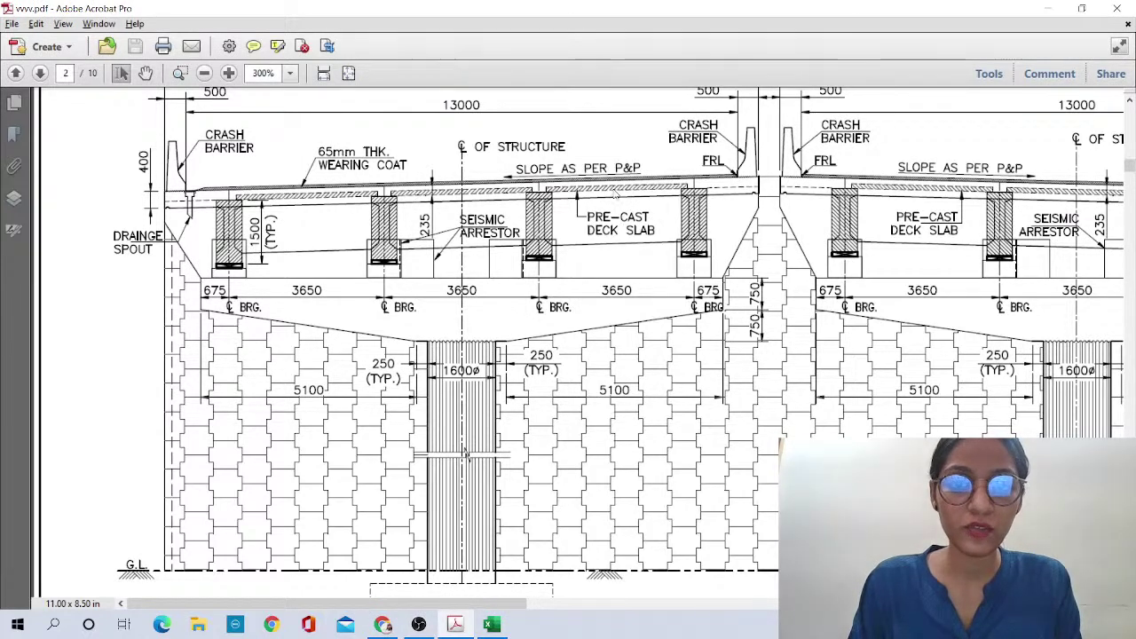
{"action": "scroll", "coordinate": [537, 286], "scroll_direction": "up", "scroll_amount": 2}
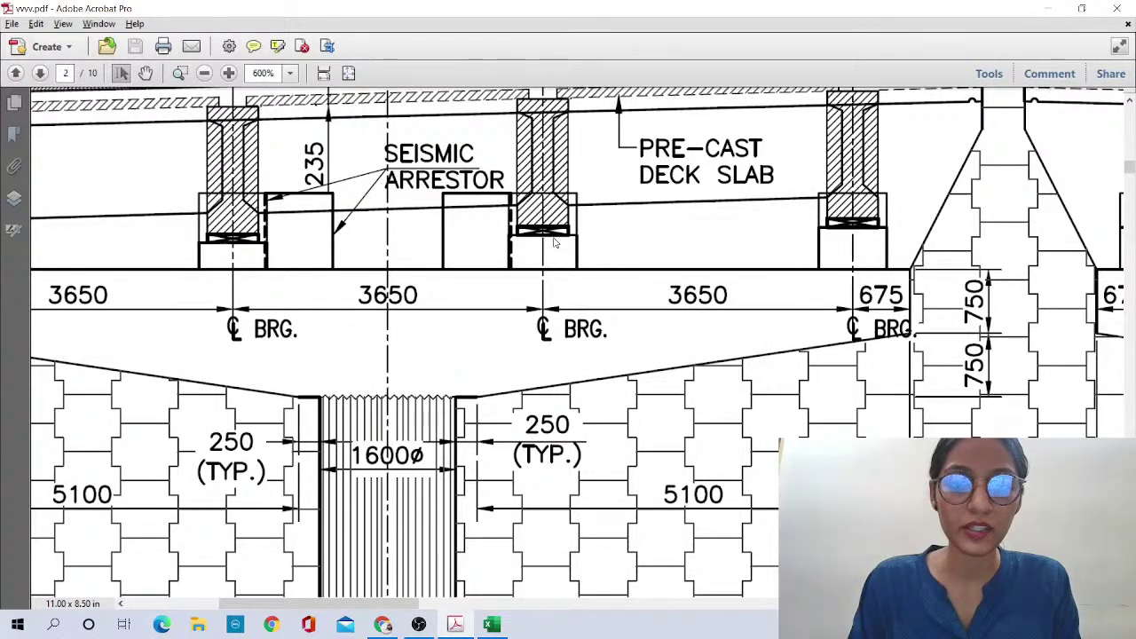
{"action": "scroll", "coordinate": [620, 279], "scroll_direction": "down", "scroll_amount": 1}
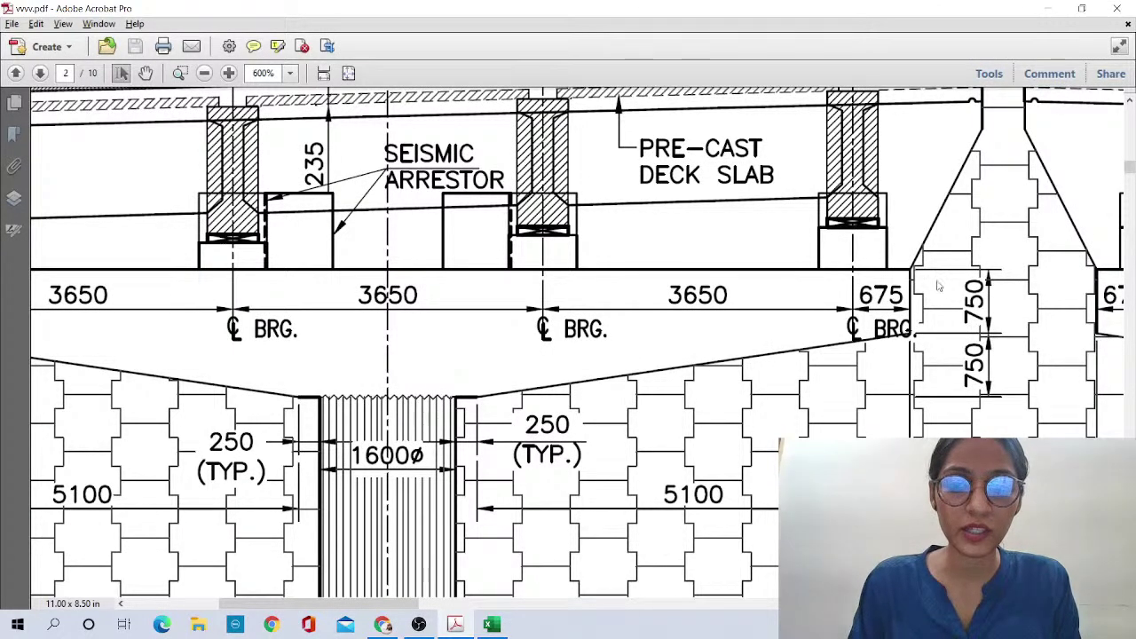
{"action": "scroll", "coordinate": [497, 501], "scroll_direction": "down", "scroll_amount": 2}
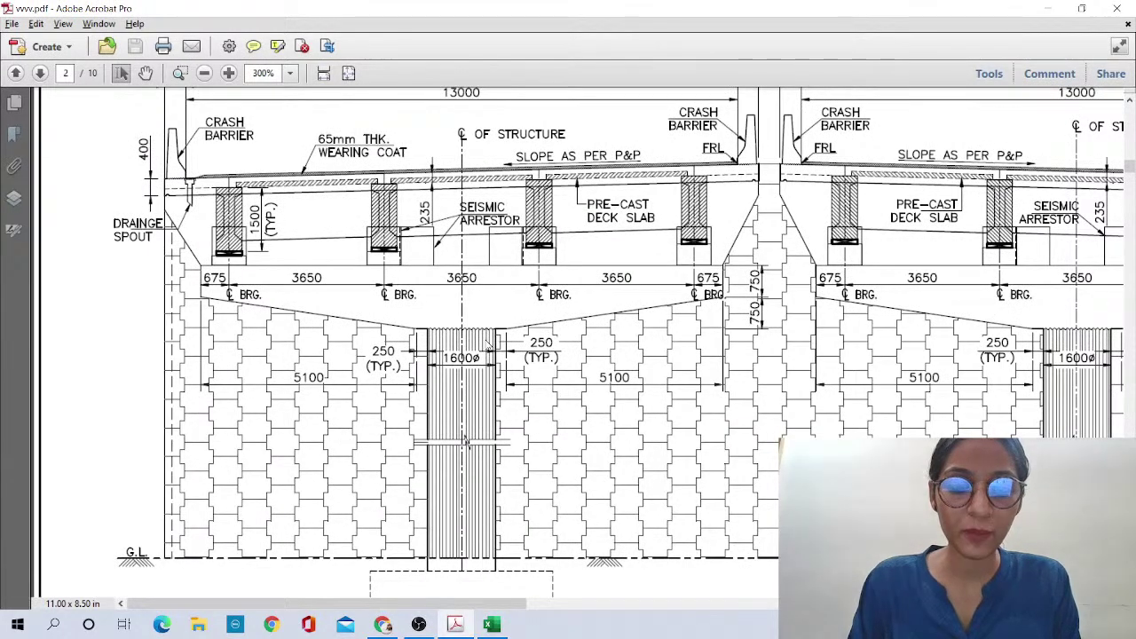
{"action": "scroll", "coordinate": [488, 347], "scroll_direction": "up", "scroll_amount": 3}
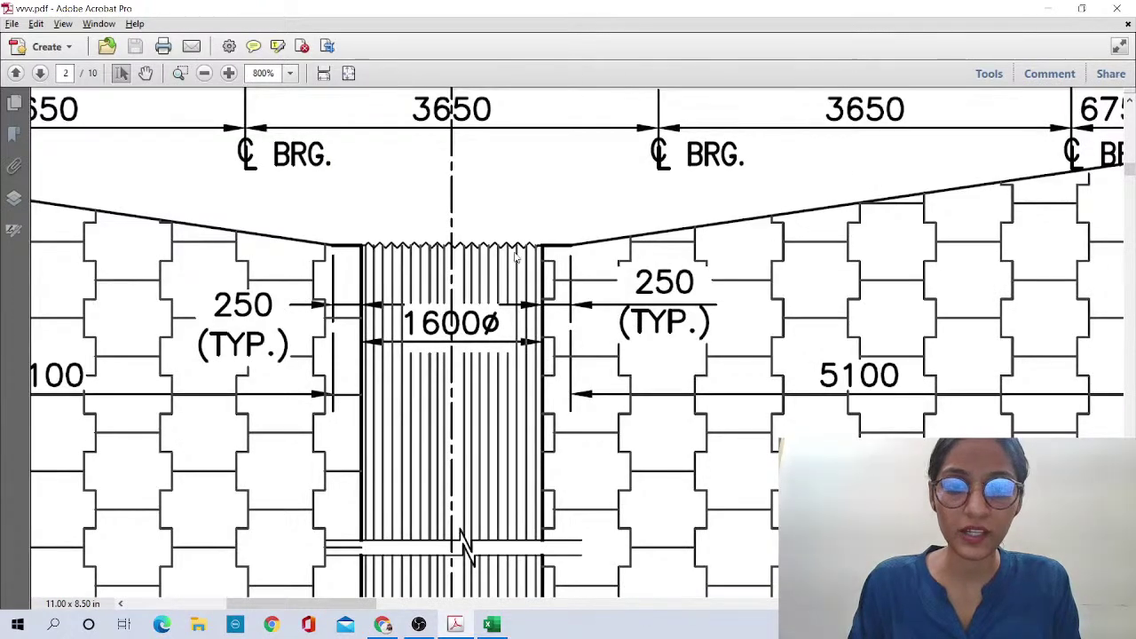
{"action": "scroll", "coordinate": [509, 259], "scroll_direction": "down", "scroll_amount": 3}
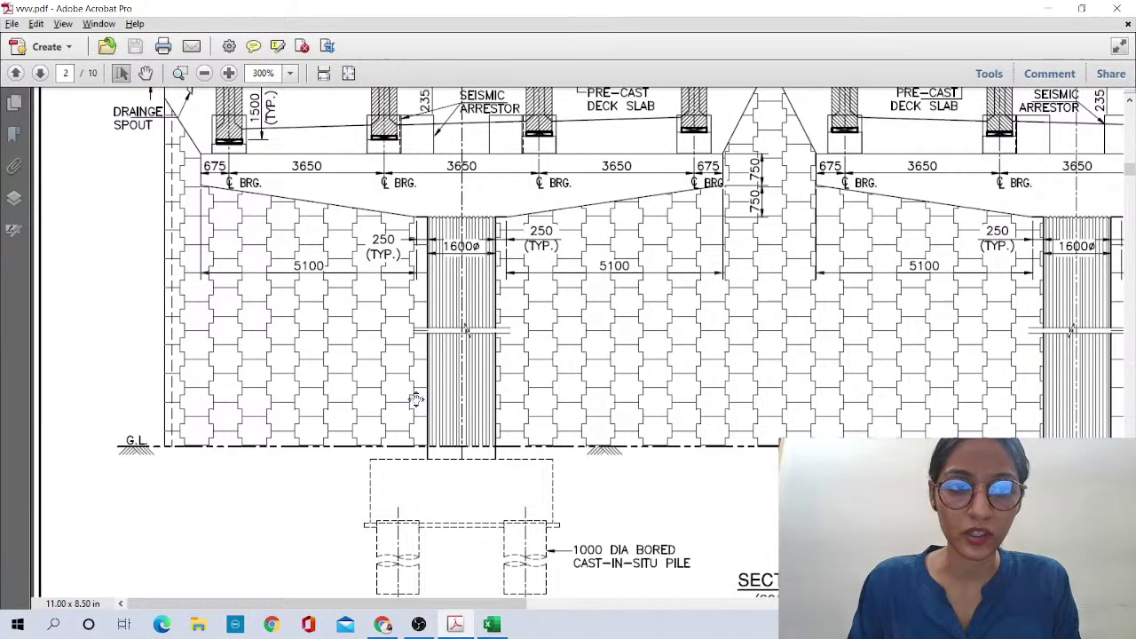
{"action": "scroll", "coordinate": [464, 386], "scroll_direction": "up", "scroll_amount": 1}
Switch to Excel, enter "Wearing Coat" in A5 with 0.065 in B5, and widen column A to fit its text
{"action": "key", "text": "alt+Tab"}
{"action": "left_click", "coordinate": [101, 286]}
{"action": "left_click", "coordinate": [167, 286]}
{"action": "left_click", "coordinate": [110, 289]}
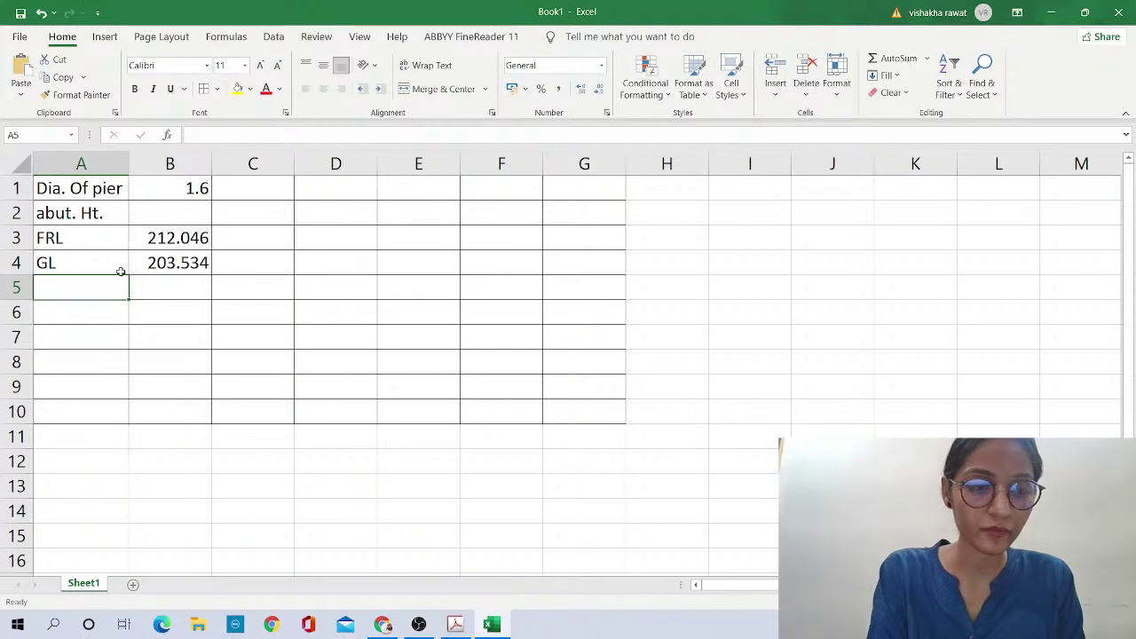
{"action": "type", "text": "Wearing Coat"}
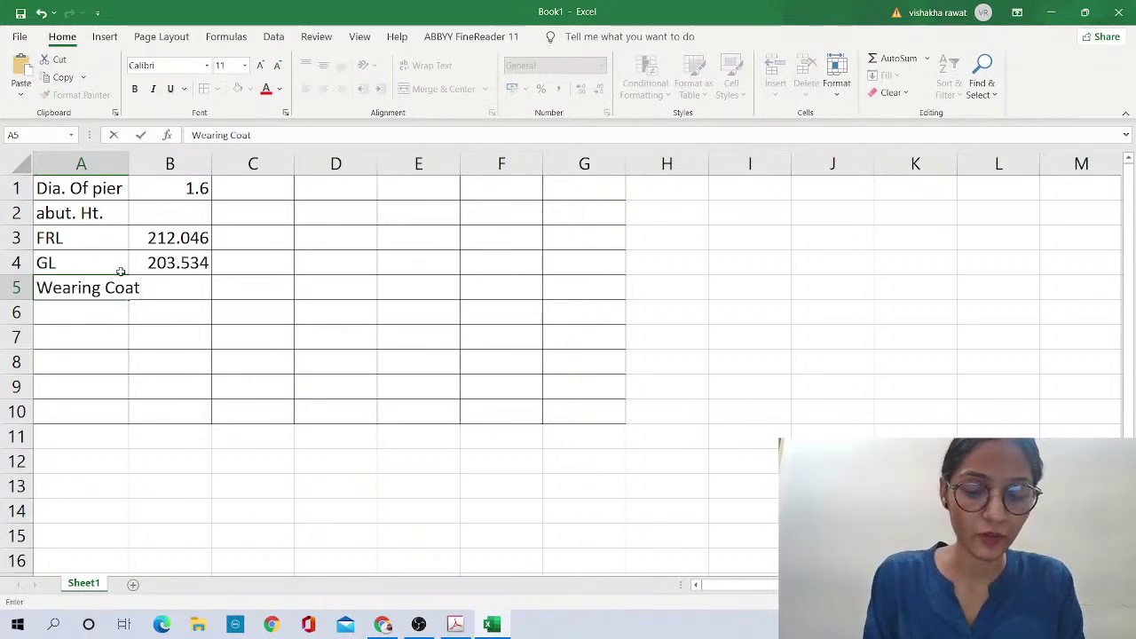
{"action": "key", "text": "Tab"}
{"action": "type", "text": "0.065"}
{"action": "key", "text": "Return"}
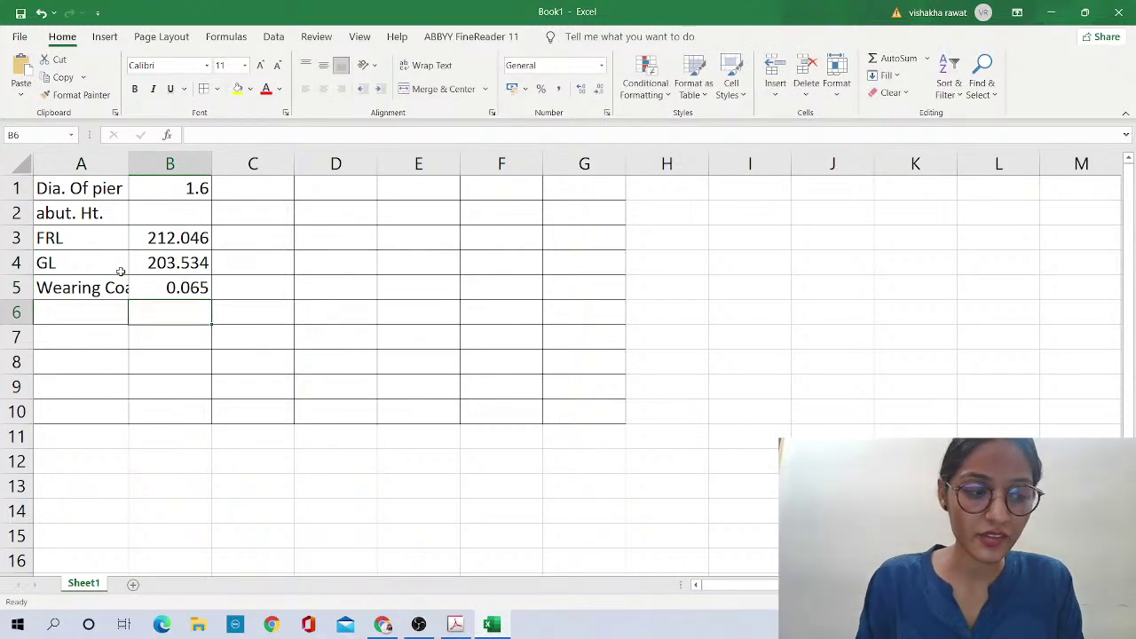
{"action": "double_click", "coordinate": [128, 164]}
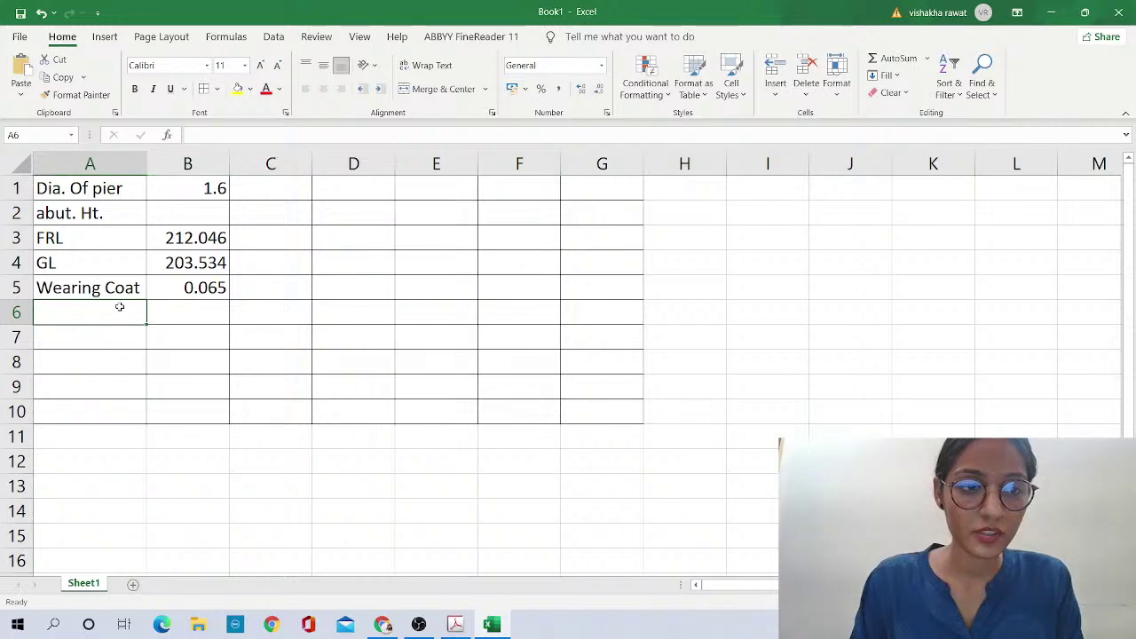
Enter the label "Deck Slab" in cell A6 of the workbook
{"action": "key", "text": "alt+Tab"}
{"action": "key", "text": "alt+Tab"}
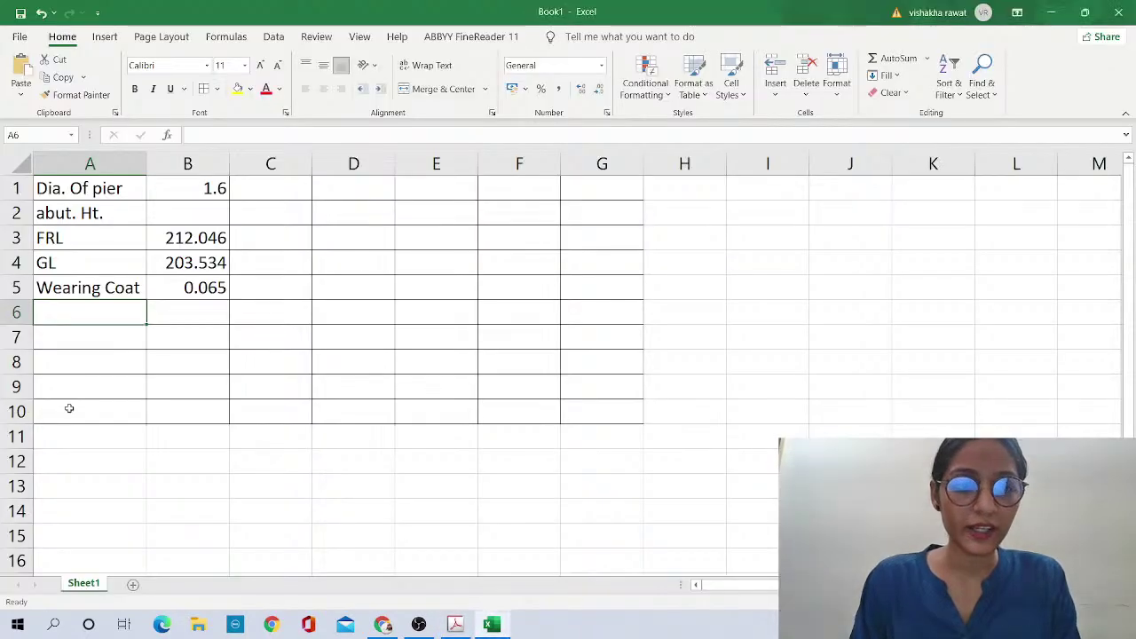
{"action": "type", "text": "Deck Slab"}
{"action": "key", "text": "Tab"}
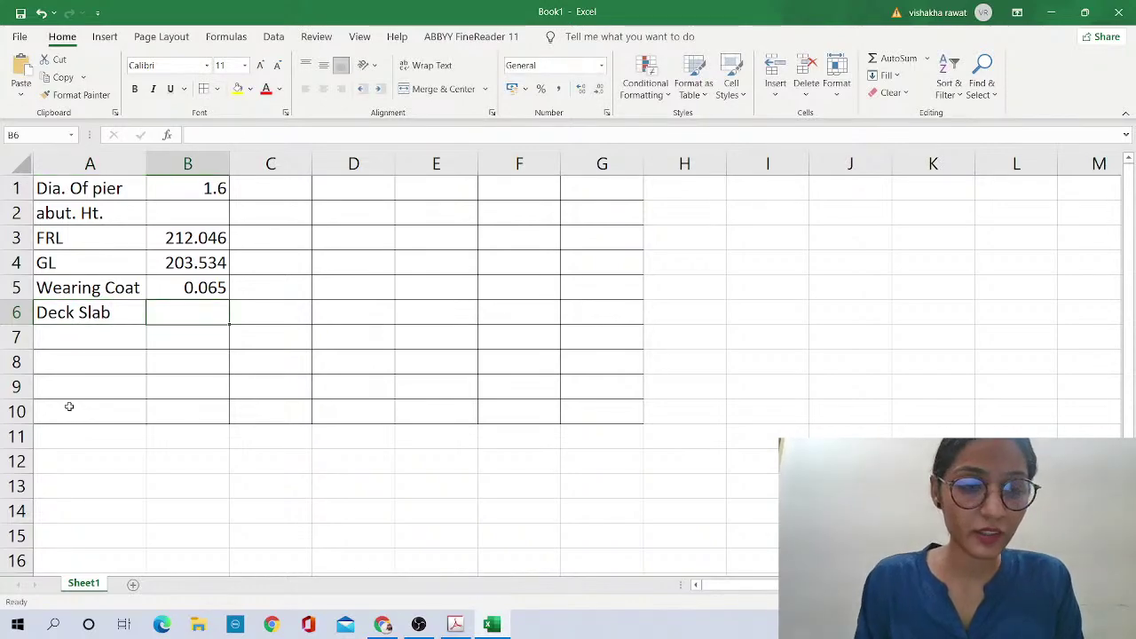
Look up the deck slab thickness in the PDF's page 2 cross-sections and enter 0.235 in cell B6 of the workbook
{"action": "key", "text": "alt+Tab"}
{"action": "scroll", "coordinate": [528, 253], "scroll_direction": "up", "scroll_amount": 1}
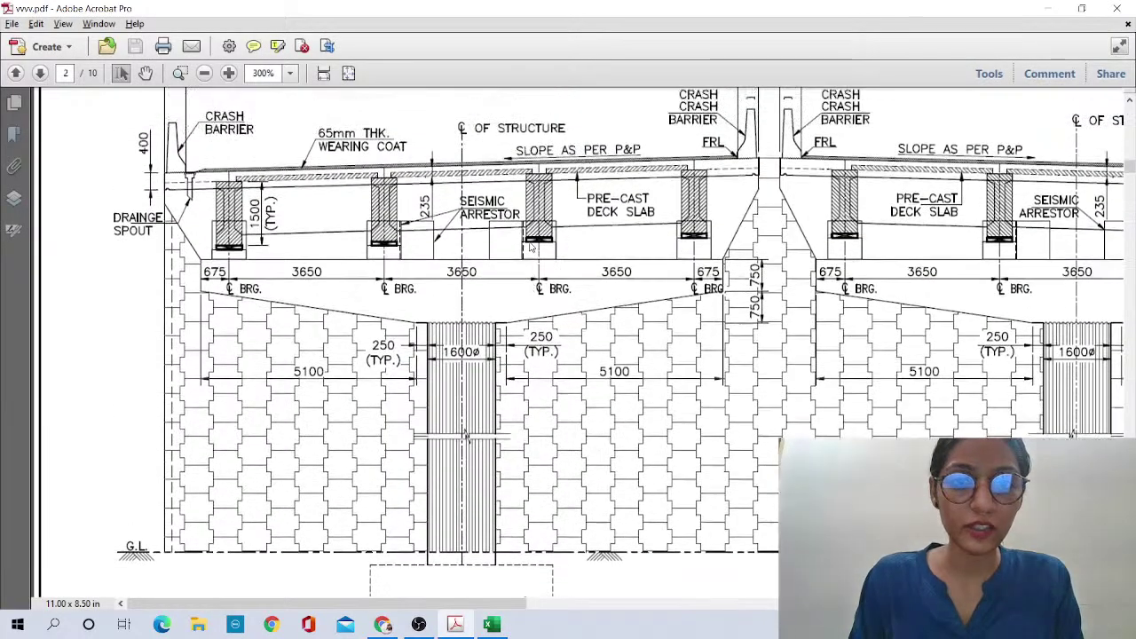
{"action": "scroll", "coordinate": [572, 283], "scroll_direction": "up", "scroll_amount": 5}
{"action": "scroll", "coordinate": [572, 284], "scroll_direction": "down", "scroll_amount": 2}
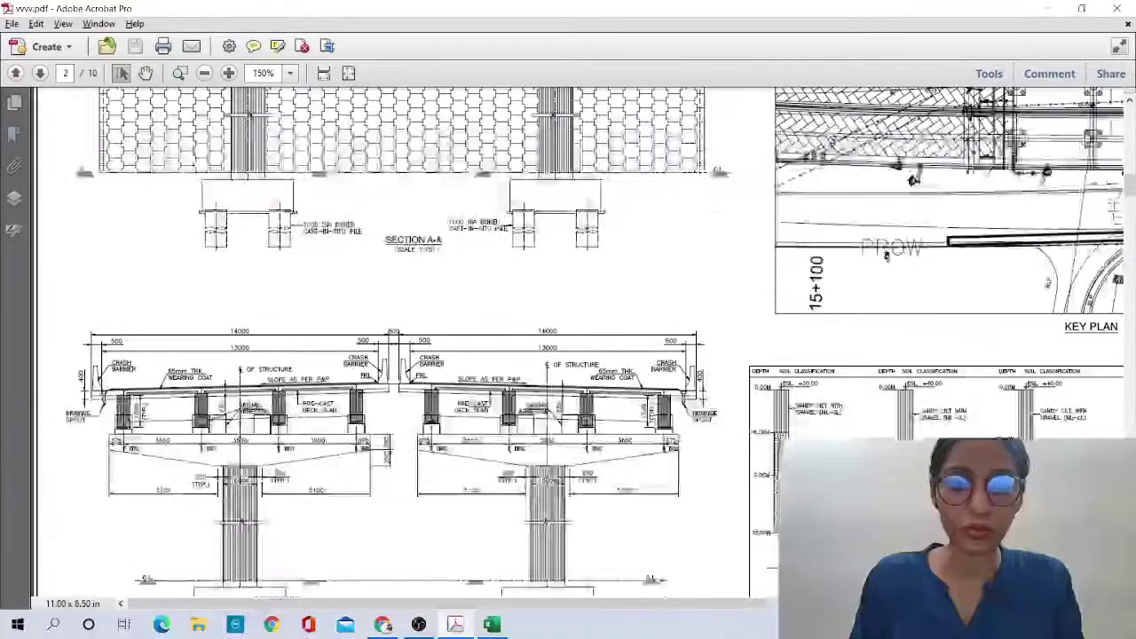
{"action": "scroll", "coordinate": [370, 382], "scroll_direction": "up", "scroll_amount": 2}
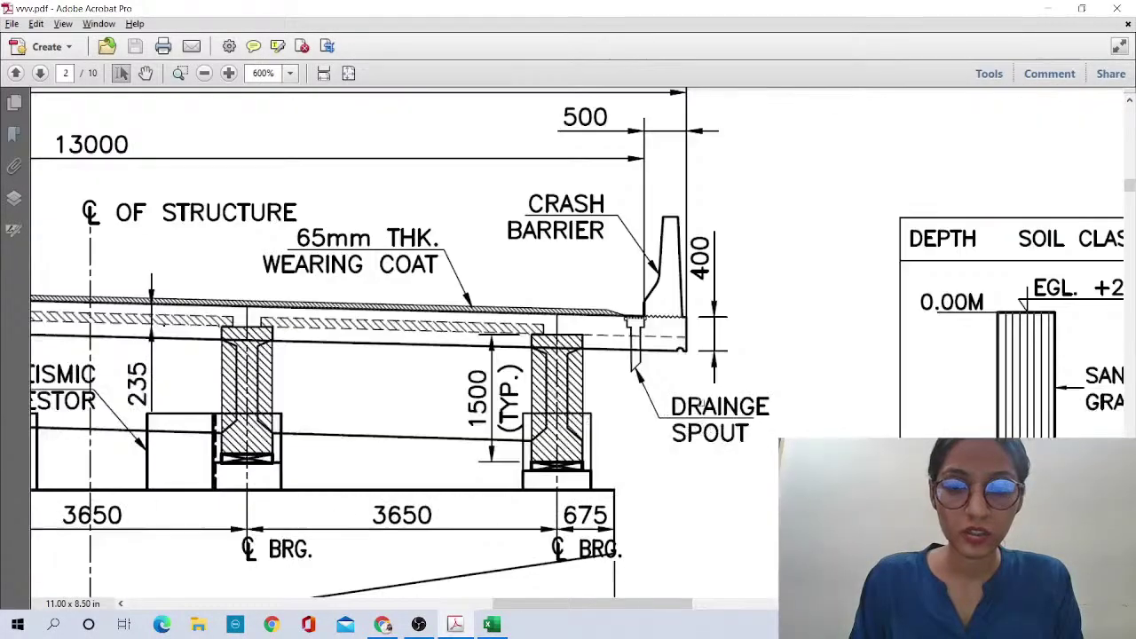
{"action": "scroll", "coordinate": [370, 382], "scroll_direction": "down", "scroll_amount": 1}
{"action": "scroll", "coordinate": [370, 381], "scroll_direction": "down", "scroll_amount": 2}
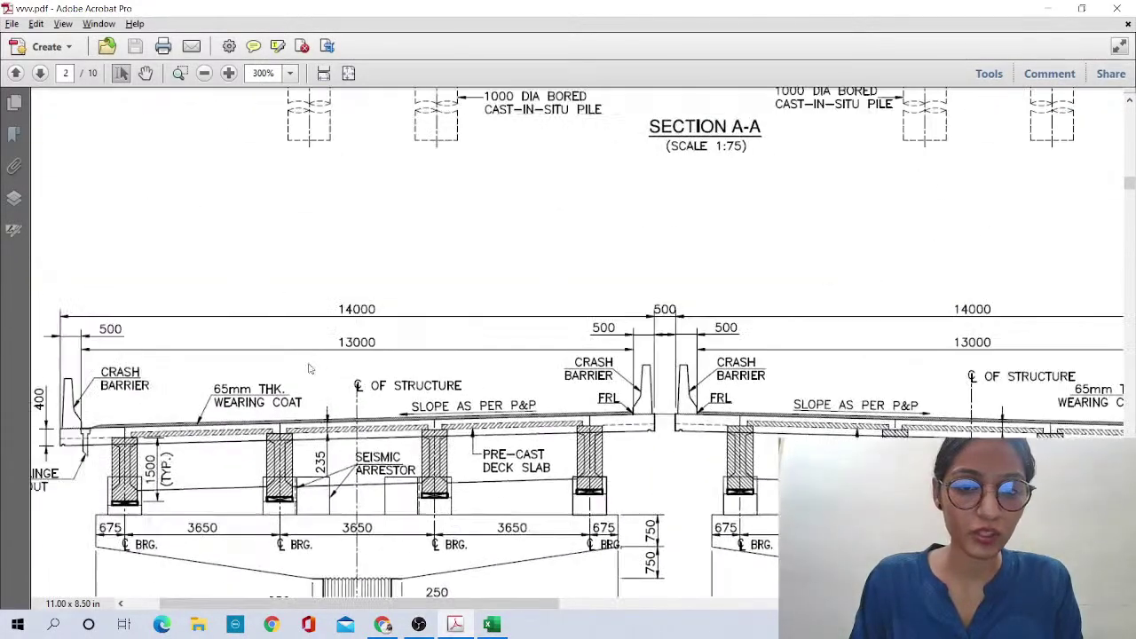
{"action": "scroll", "coordinate": [370, 382], "scroll_direction": "up", "scroll_amount": 4}
{"action": "scroll", "coordinate": [834, 395], "scroll_direction": "down", "scroll_amount": 2}
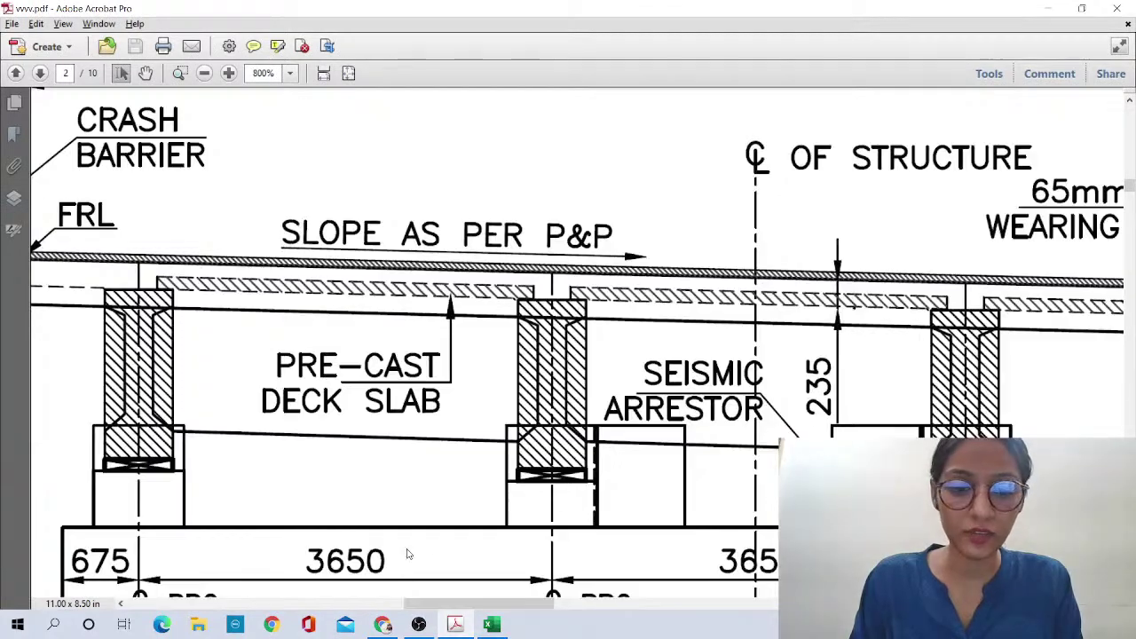
{"action": "key", "text": "alt+Tab"}
{"action": "type", "text": "0.235"}
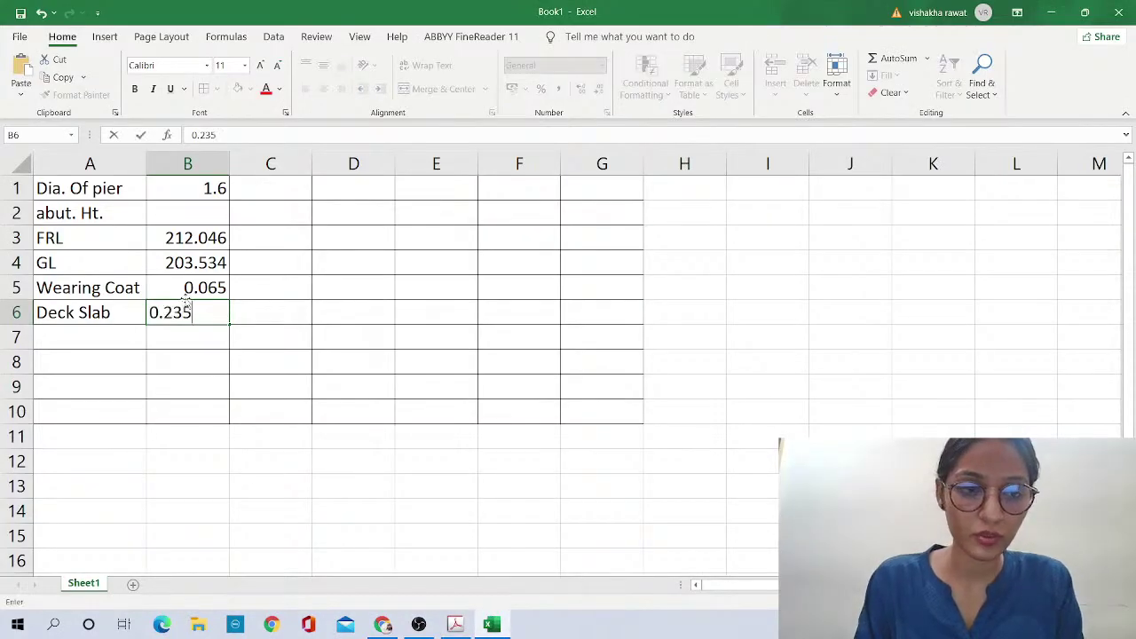
{"action": "key", "text": "Return"}
Enter "Girder Ht." in cell A7 and its value 1.5 in B7
{"action": "left_click", "coordinate": [90, 345]}
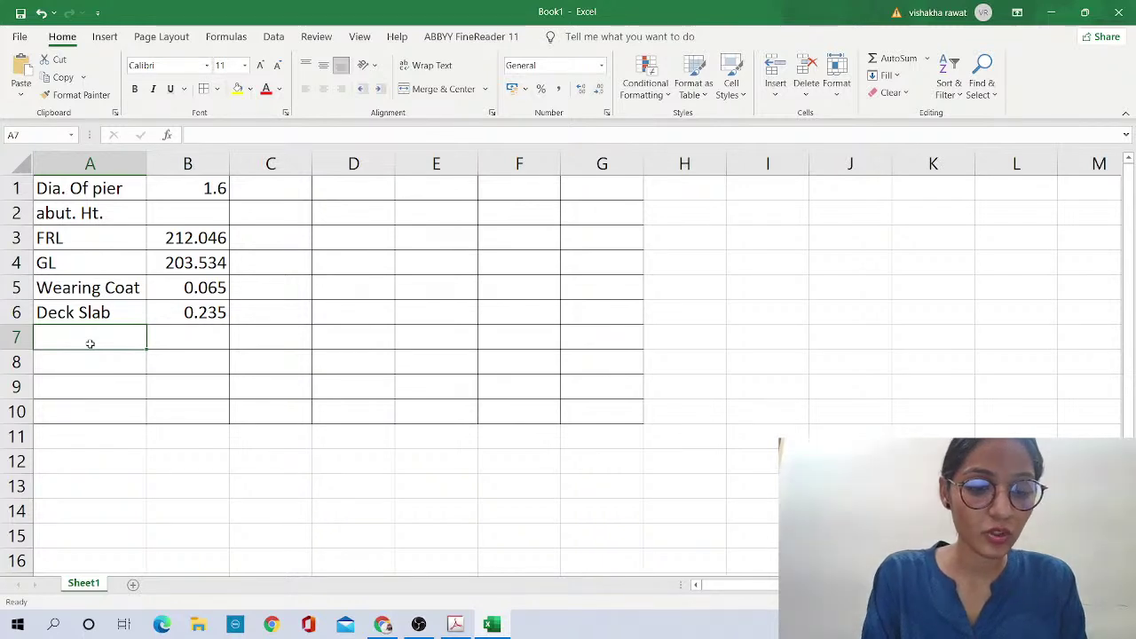
{"action": "type", "text": "GL"}
{"action": "type", "text": "r"}
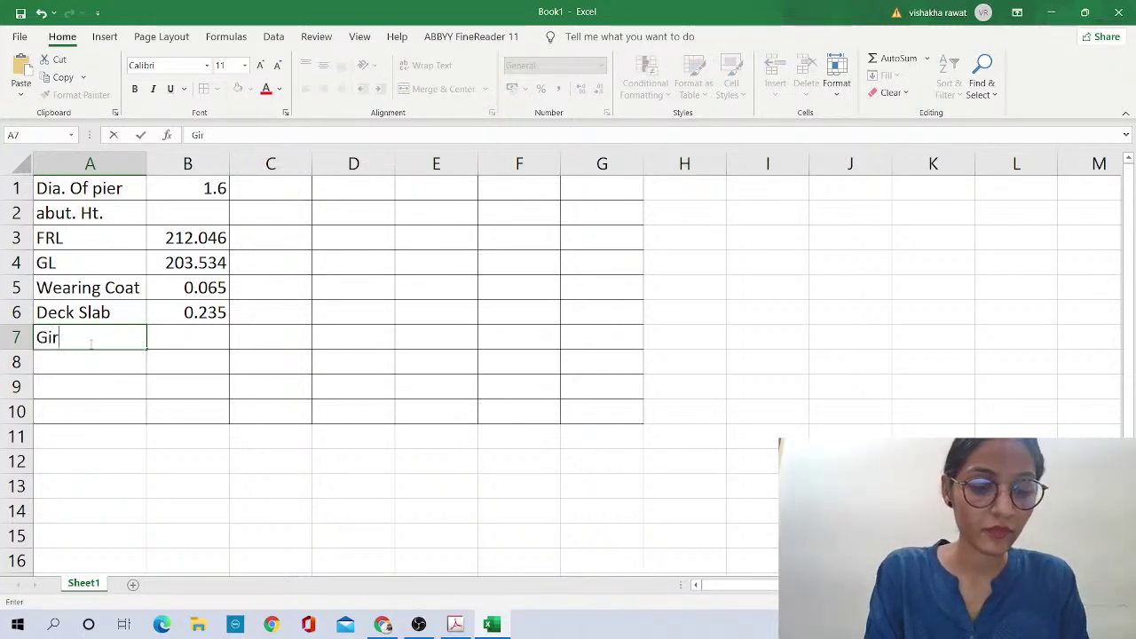
{"action": "type", "text": "der Ht."}
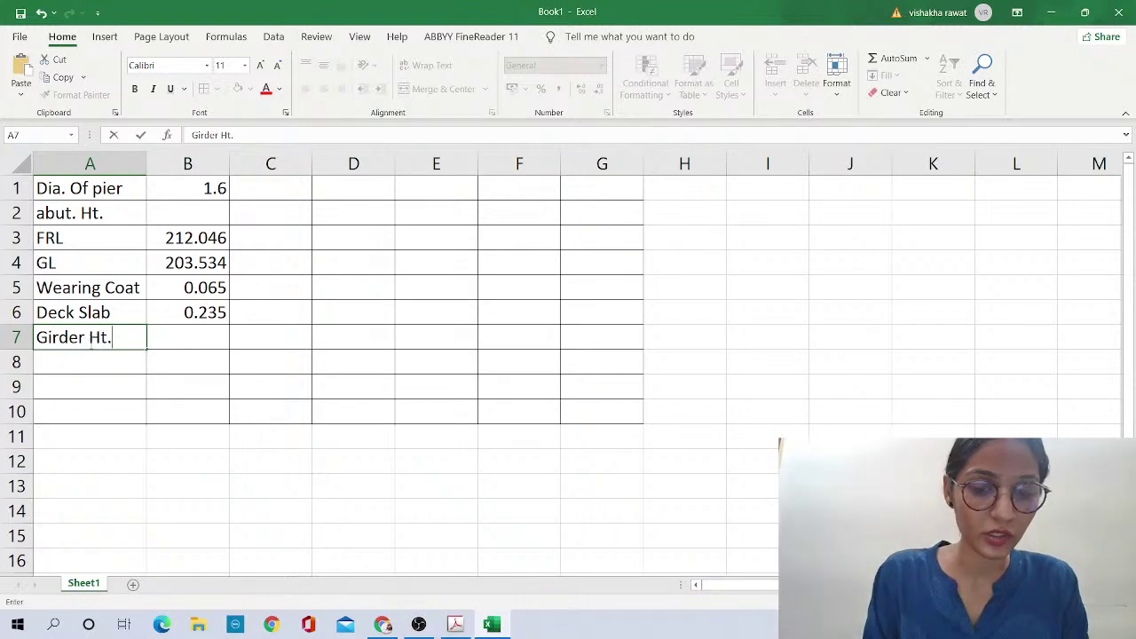
{"action": "key", "text": "Right"}
{"action": "type", "text": "1.5"}
{"action": "key", "text": "Return"}
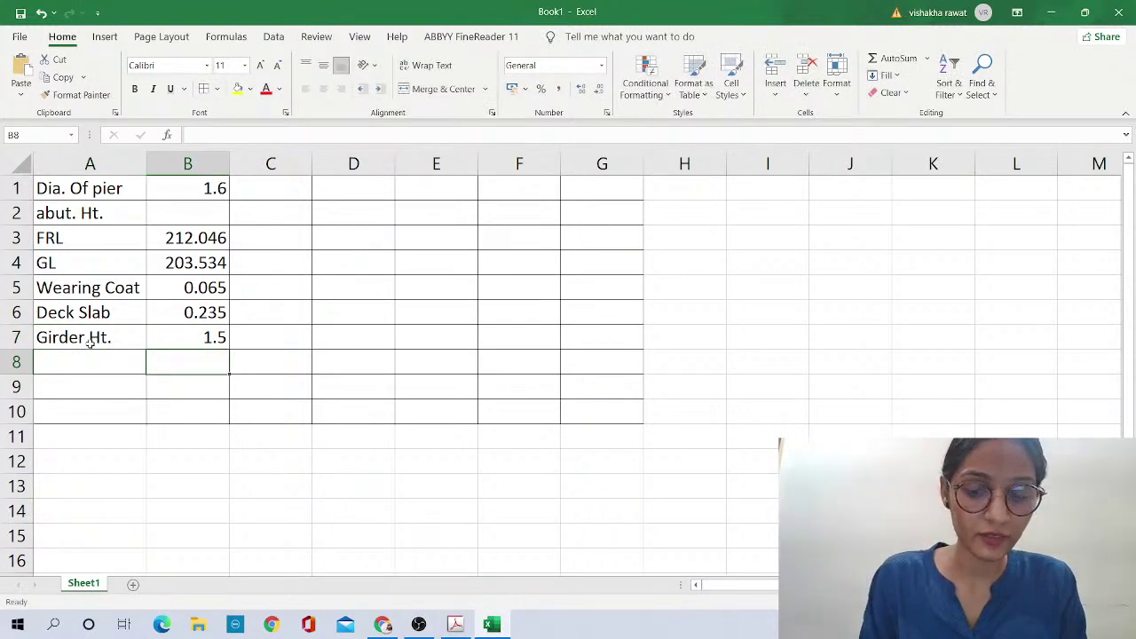
Enter the label "Pedestal+Bearing" in cell A8
{"action": "key", "text": "Left"}
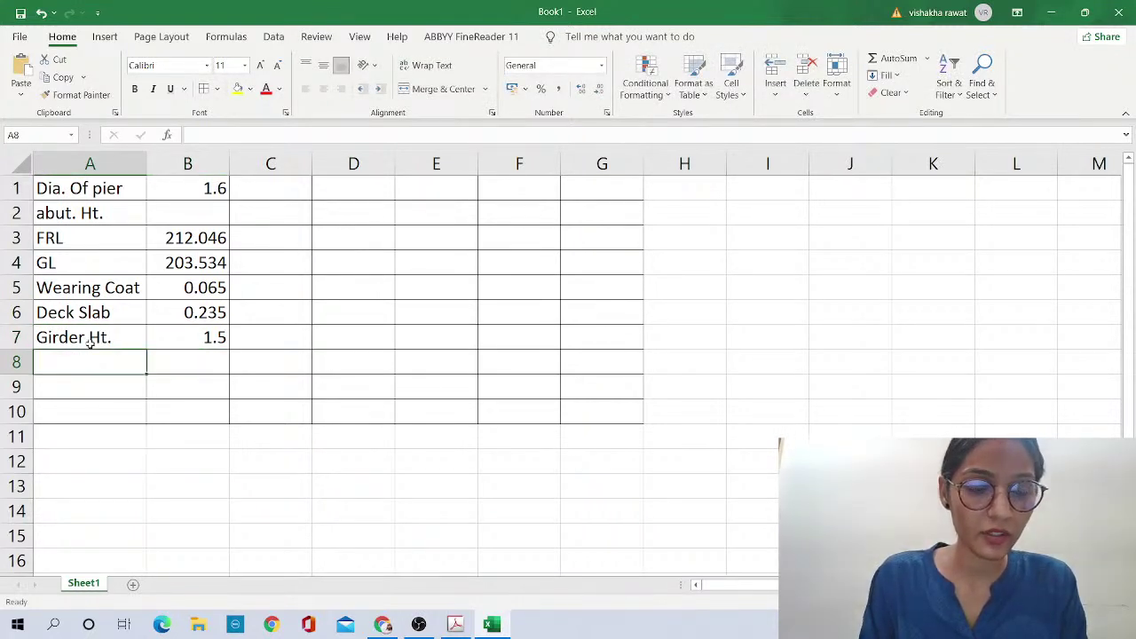
{"action": "type", "text": "Bedeta"}
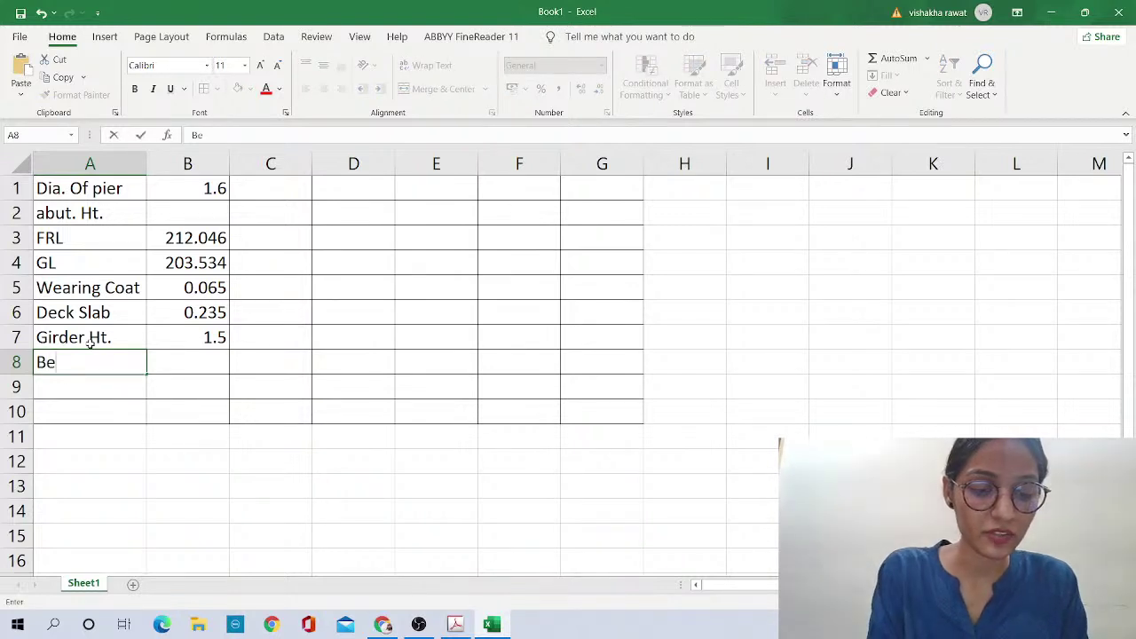
{"action": "key", "text": "BackSpace"}
{"action": "key", "text": "BackSpace"}
{"action": "key", "text": "BackSpace"}
{"action": "key", "text": "BackSpace"}
{"action": "key", "text": "BackSpace"}
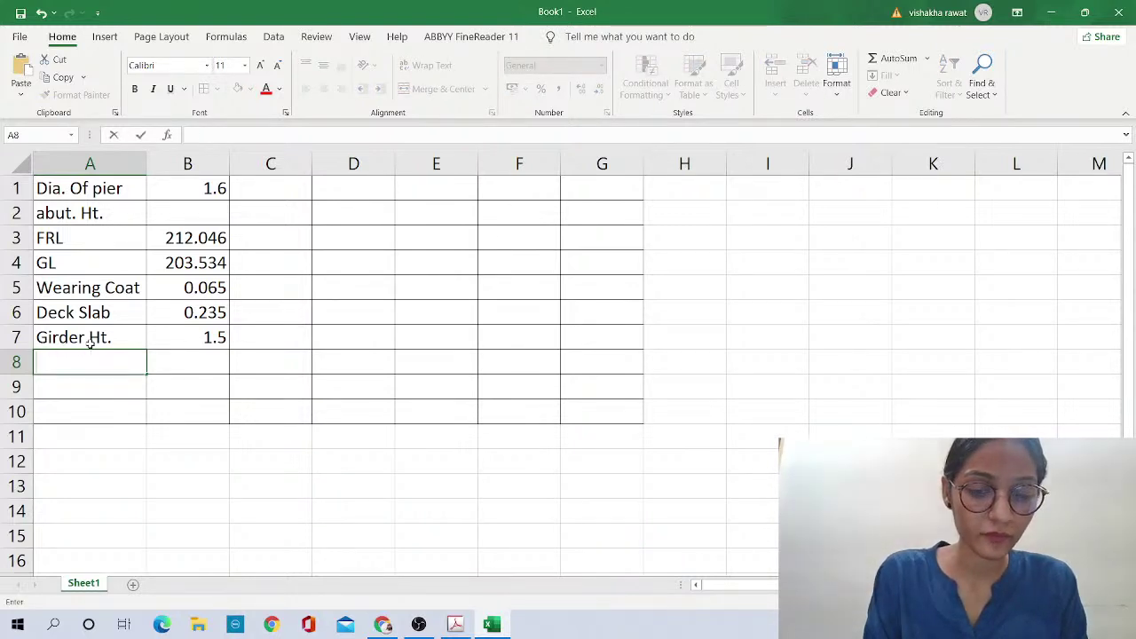
{"action": "type", "text": "Pedes"}
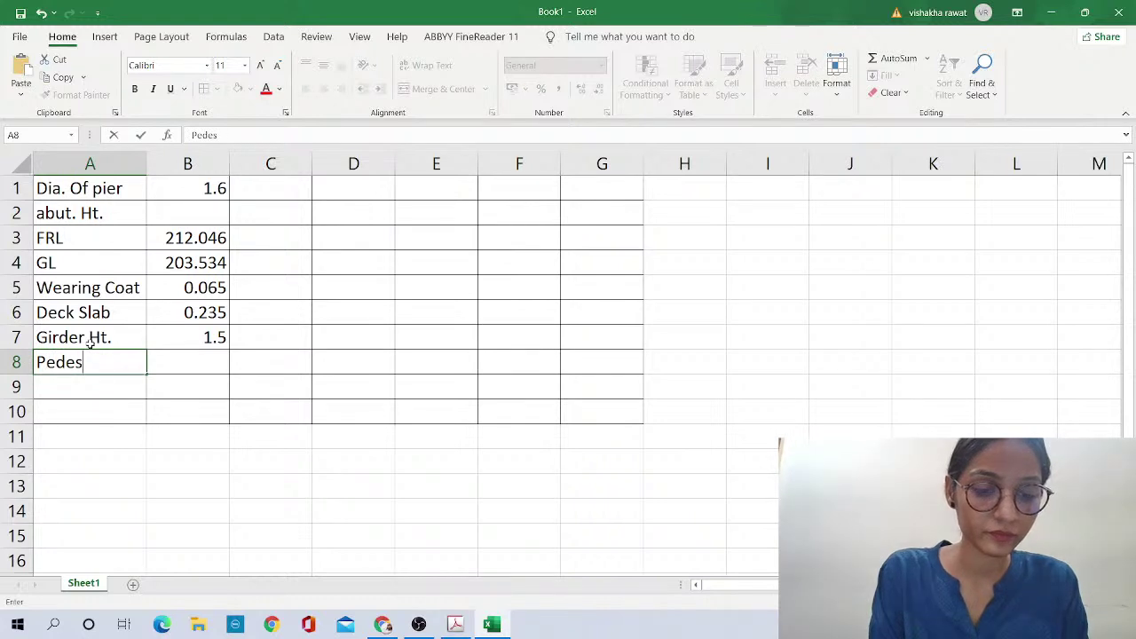
{"action": "type", "text": "tal+Bearing"}
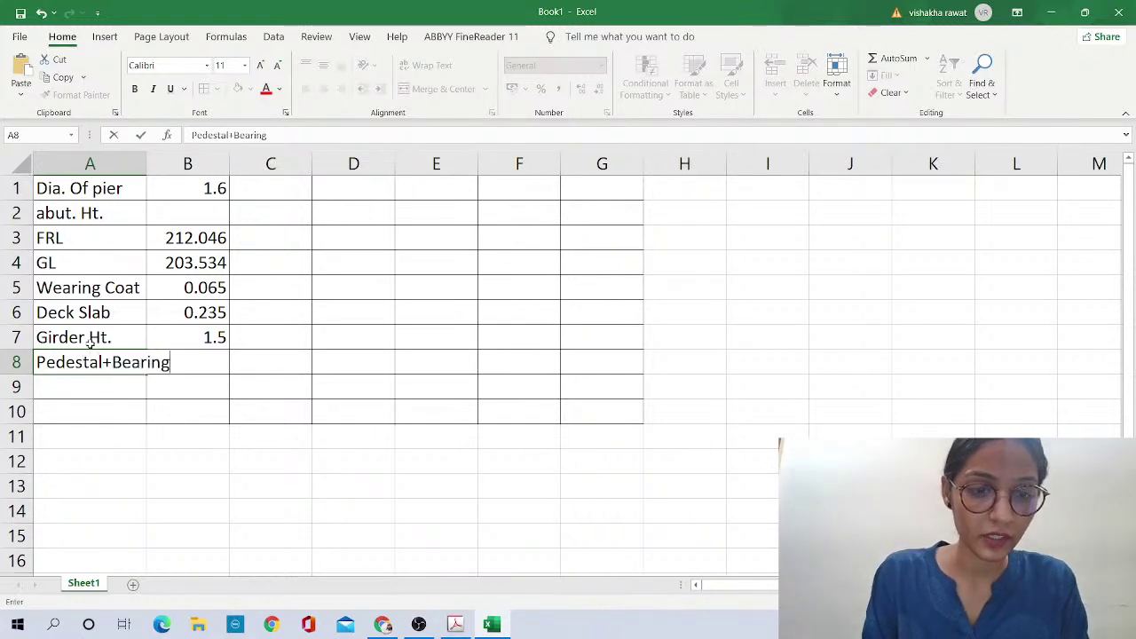
Enter 0.5 in B8 for the pedestal and bearing, and widen column A to fit its longest label
{"action": "key", "text": "Right"}
{"action": "type", "text": "0.5"}
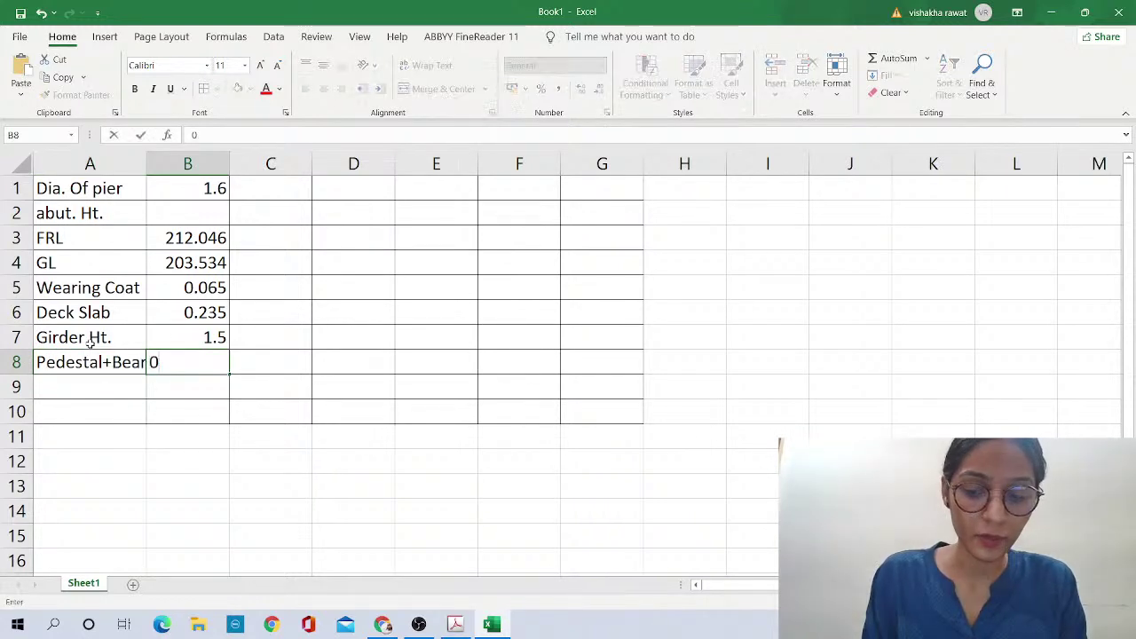
{"action": "key", "text": "Return"}
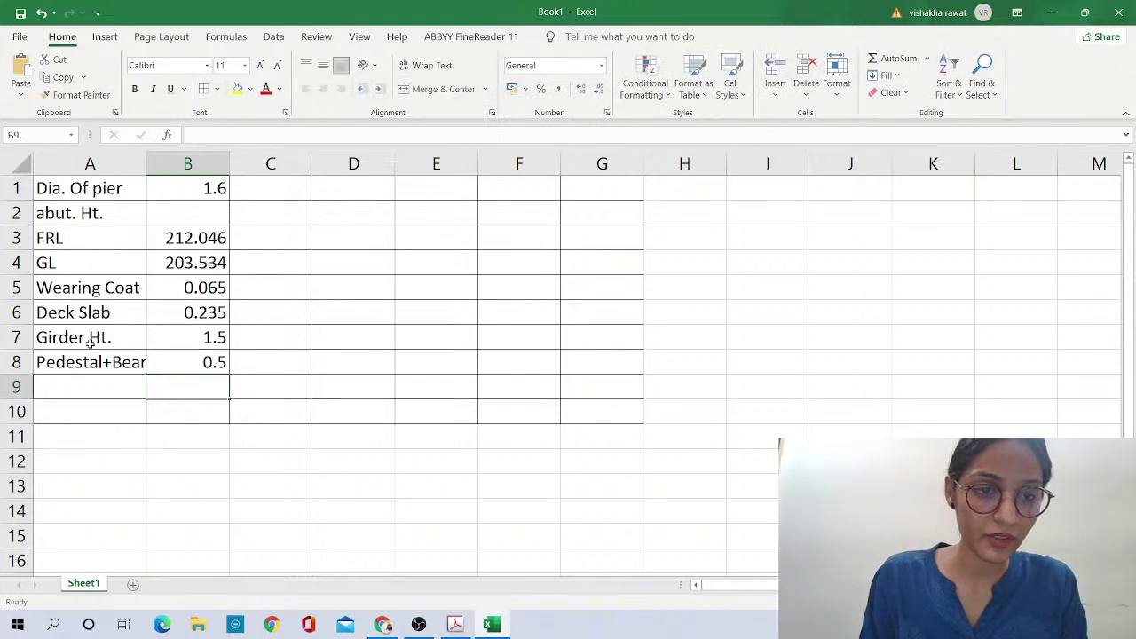
{"action": "double_click", "coordinate": [146, 163]}
{"action": "left_click", "coordinate": [134, 388]}
{"action": "left_click_drag", "start_coordinate": [118, 284], "coordinate": [222, 369]}
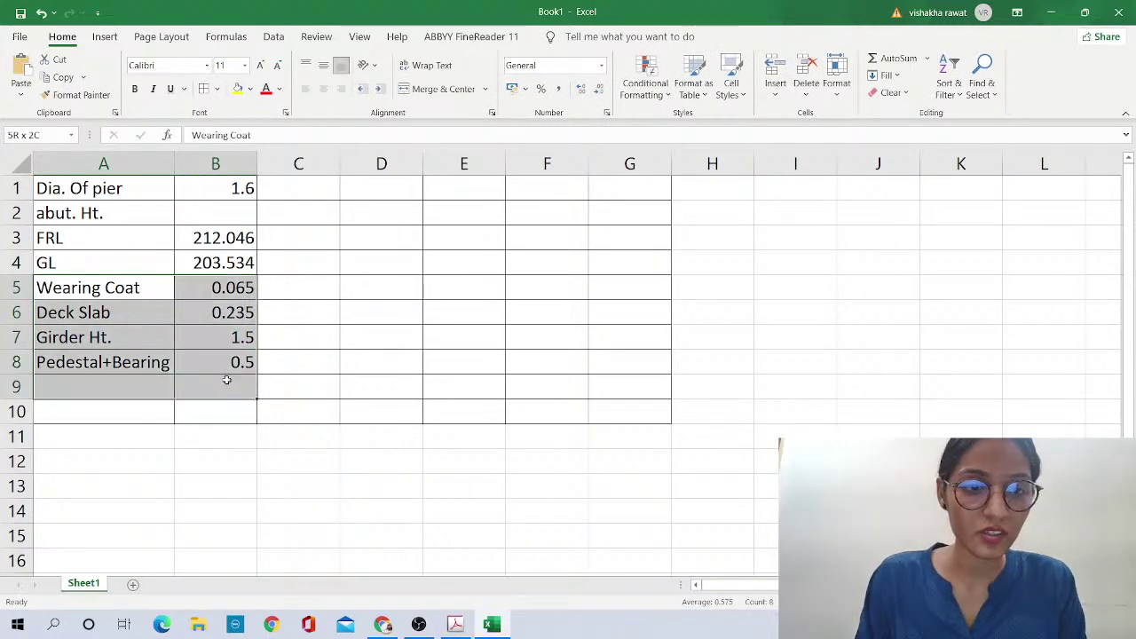
{"action": "left_click", "coordinate": [223, 385]}
Review the pier cross-section on page 2 of the PDF, and enter the label "Pier Cap DePTH" in cell A9 of the workbook
{"action": "key", "text": "alt+Tab"}
{"action": "scroll", "coordinate": [429, 401], "scroll_direction": "down", "scroll_amount": 4}
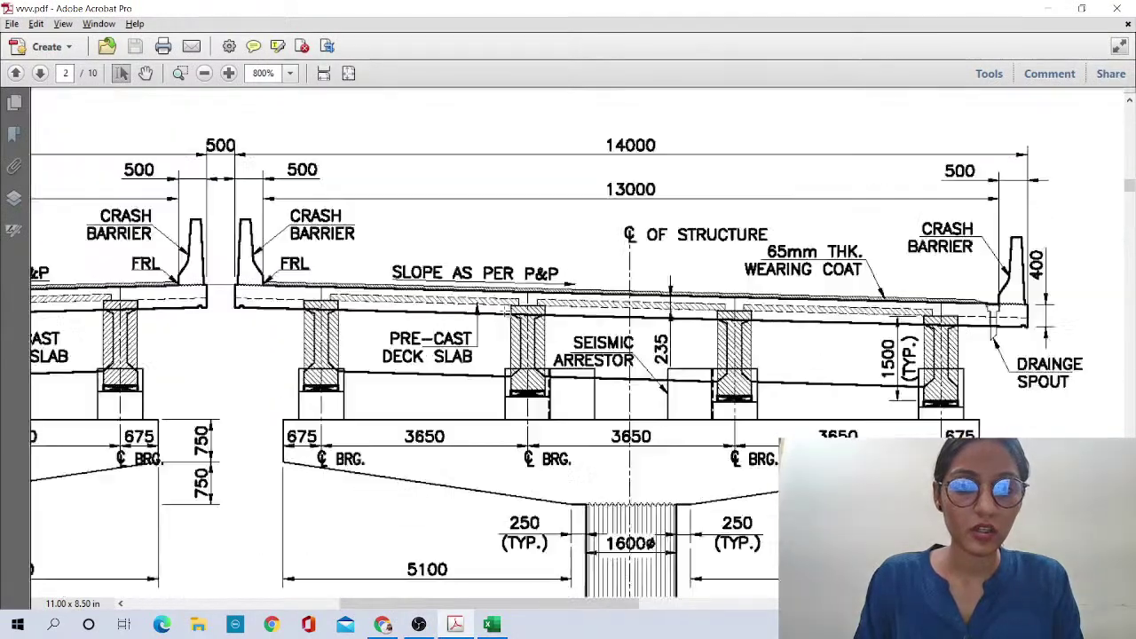
{"action": "scroll", "coordinate": [479, 350], "scroll_direction": "down", "scroll_amount": 5}
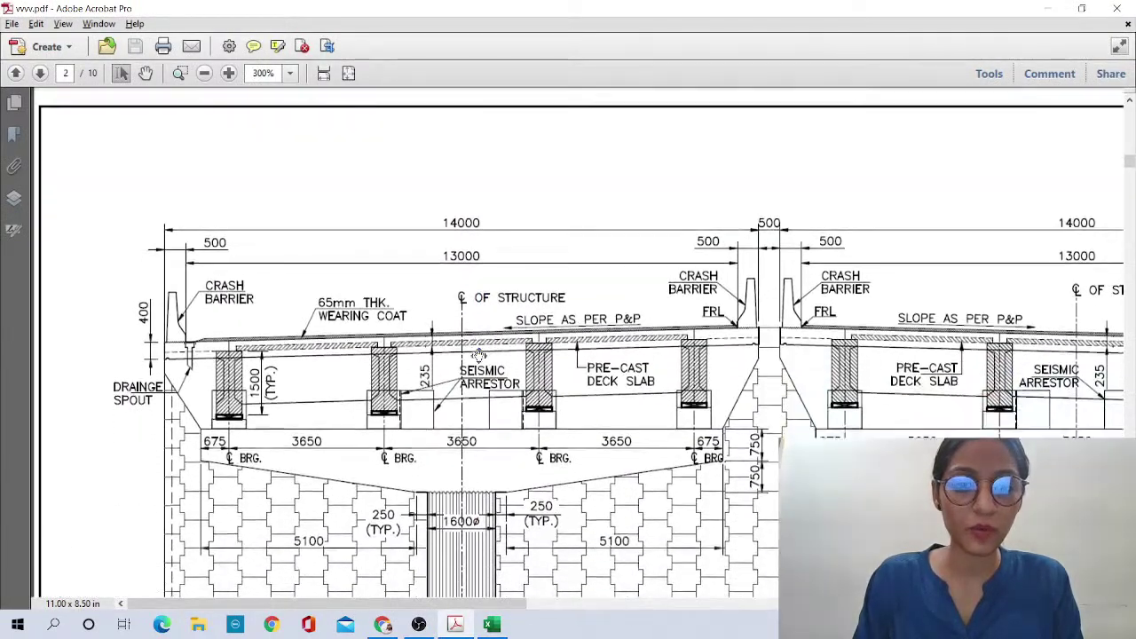
{"action": "key", "text": "alt+Tab"}
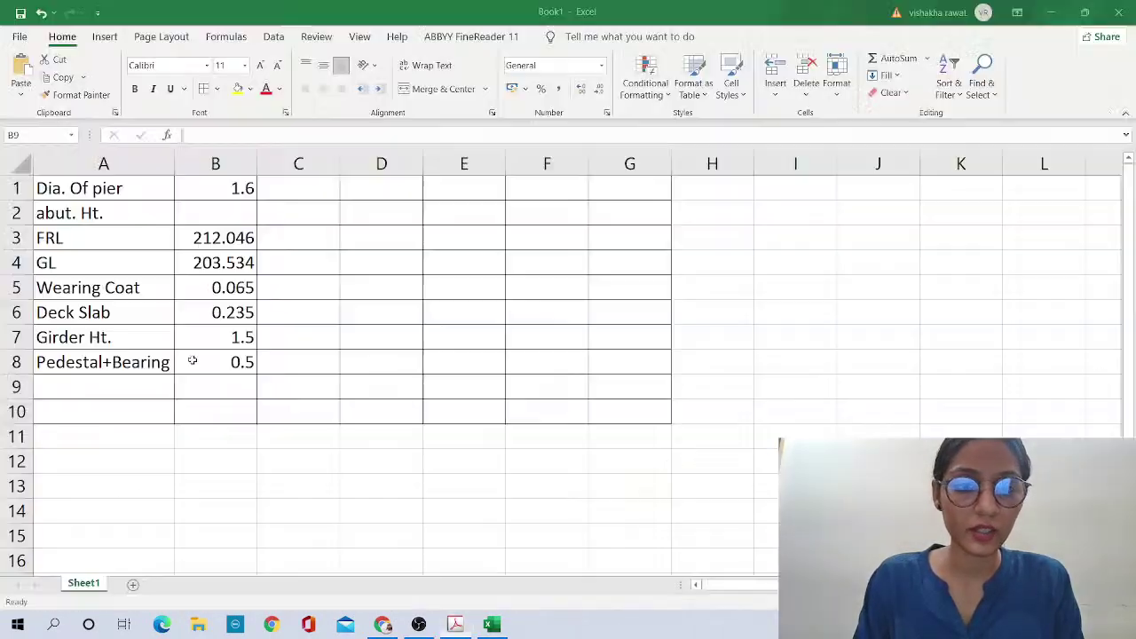
{"action": "left_click", "coordinate": [103, 388]}
{"action": "type", "text": "Pier "}
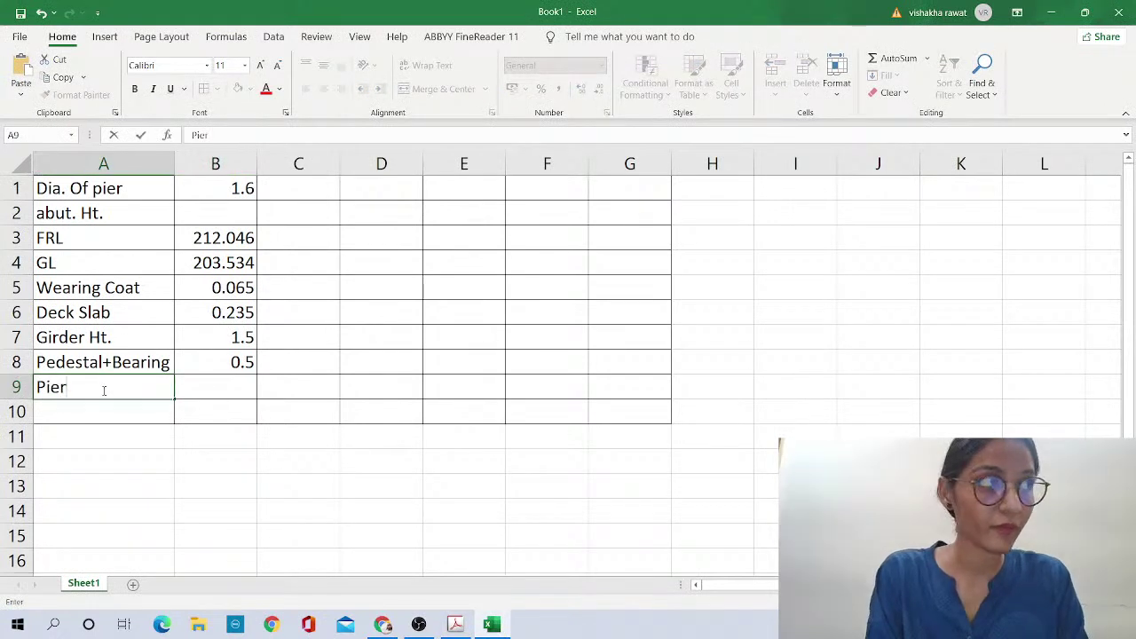
{"action": "type", "text": "Cap DePTH"}
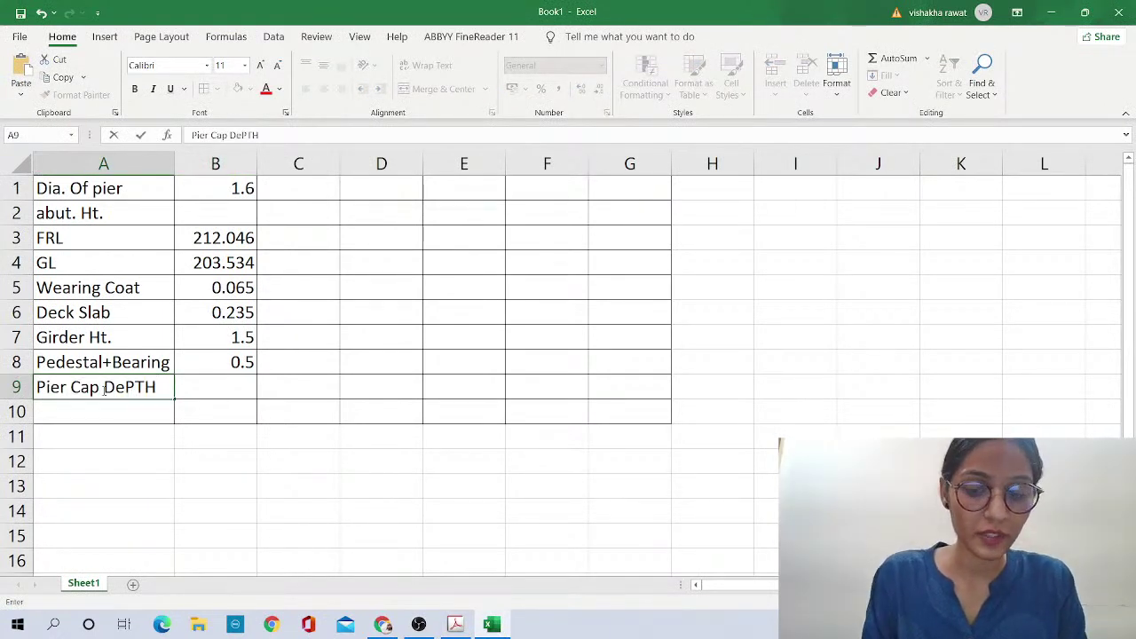
{"action": "key", "text": "Tab"}
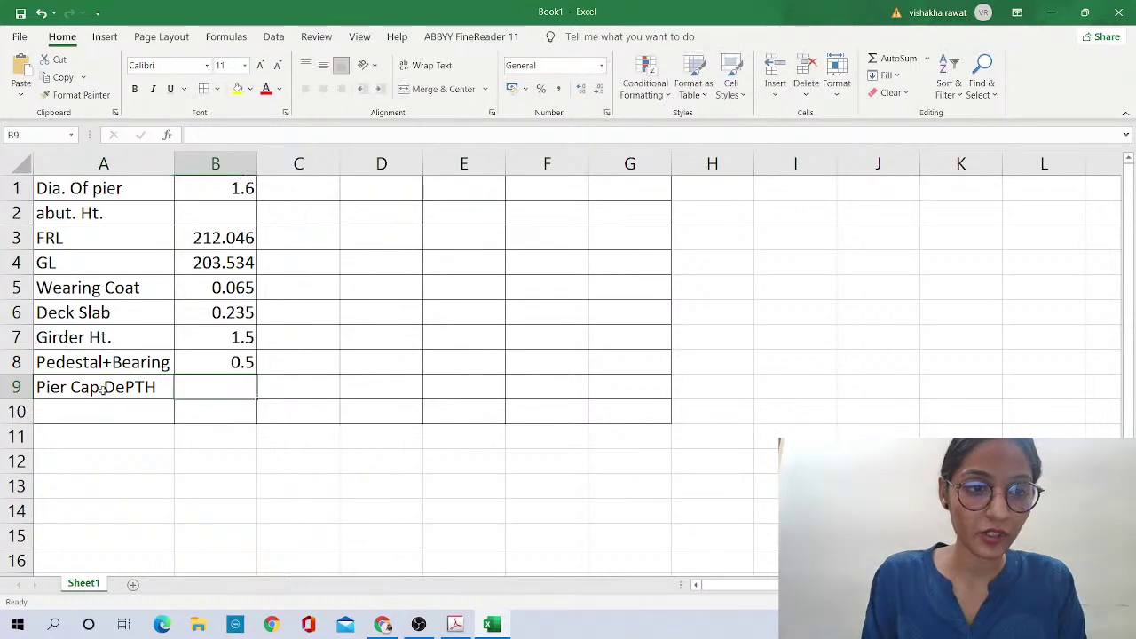
Check the pier cap depth dimensions in the PDF and enter the formula =0.75*2 in cell B9 of the workbook
{"action": "key", "text": "alt+Tab"}
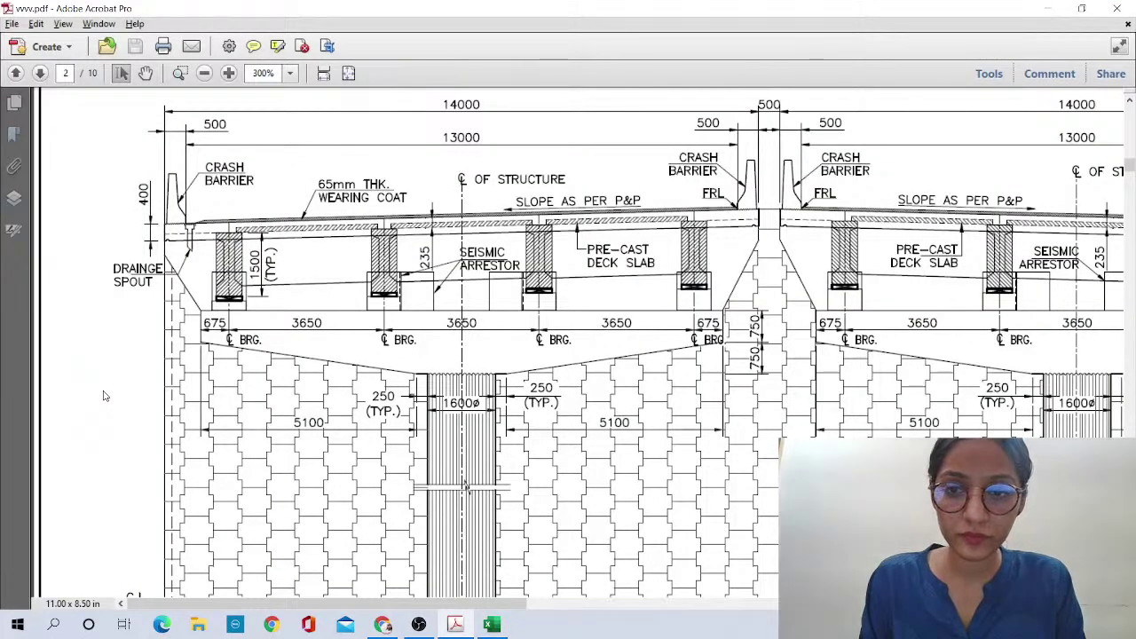
{"action": "key", "text": "alt+Tab"}
{"action": "type", "text": "=0.75*"}
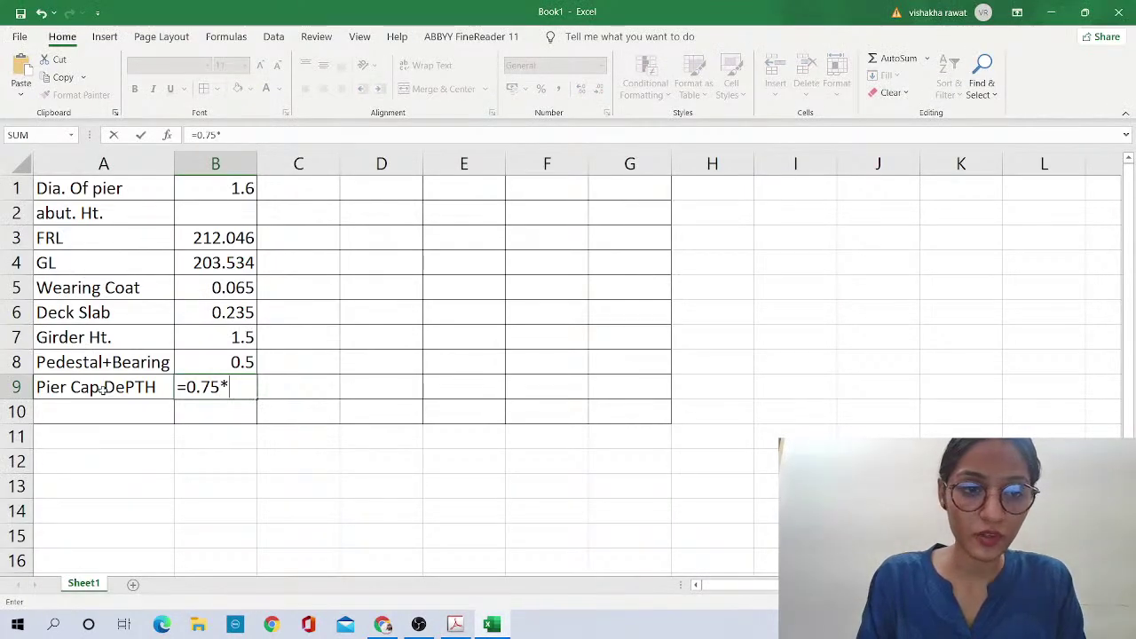
{"action": "type", "text": "2"}
{"action": "key", "text": "Return"}
Extend the table's cell borders over the range A10:G13
{"action": "left_click_drag", "start_coordinate": [104, 420], "coordinate": [630, 494]}
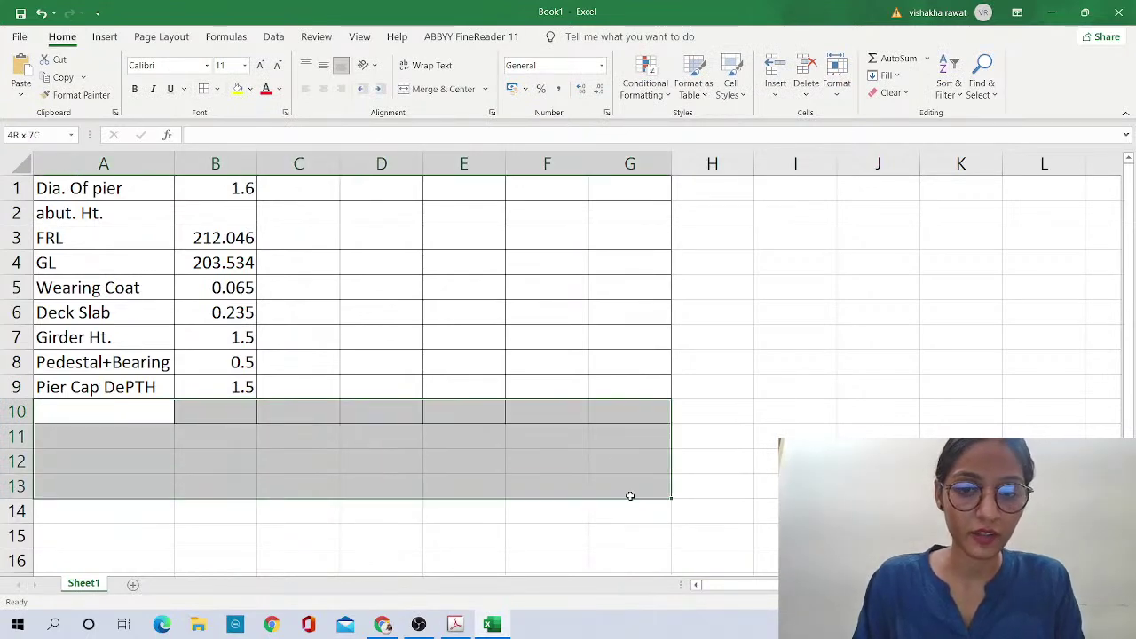
{"action": "left_click", "coordinate": [217, 88]}
{"action": "left_click", "coordinate": [266, 232]}
Calculate the abutment height in cell B2 with the formula =B3-SUM(B5:B9)-B4+0.5
{"action": "left_click", "coordinate": [233, 213]}
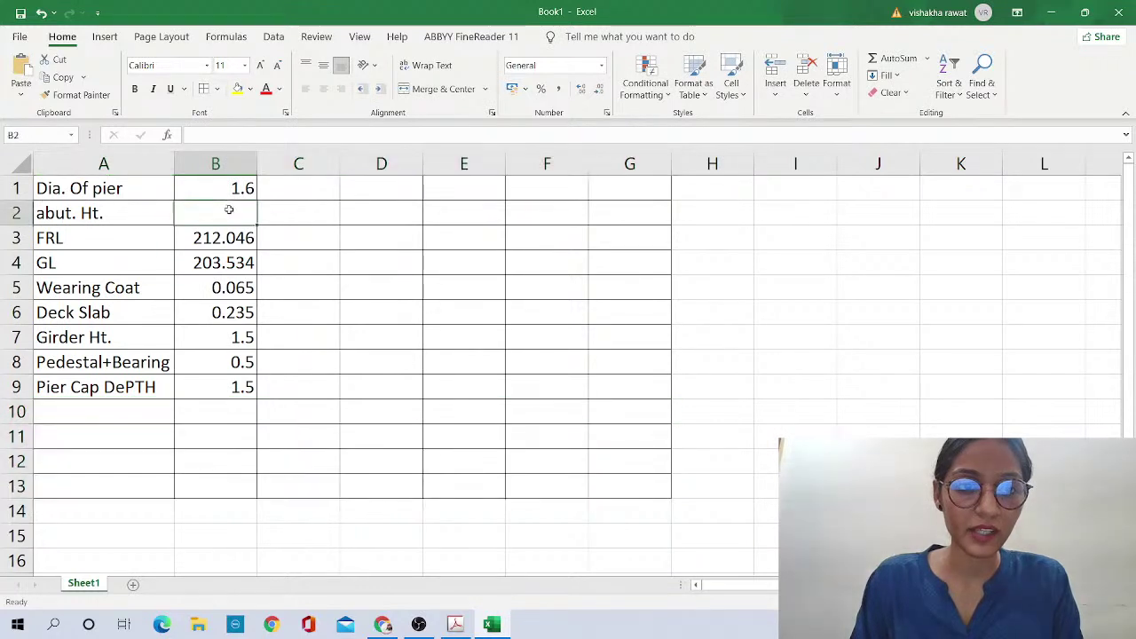
{"action": "type", "text": "="}
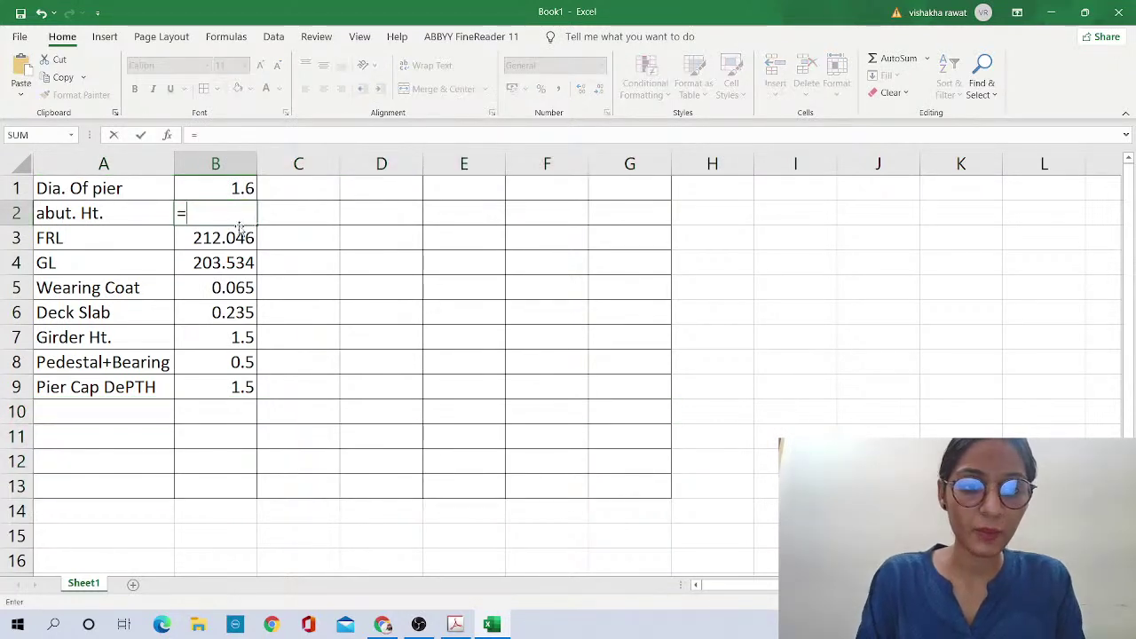
{"action": "left_click", "coordinate": [240, 228]}
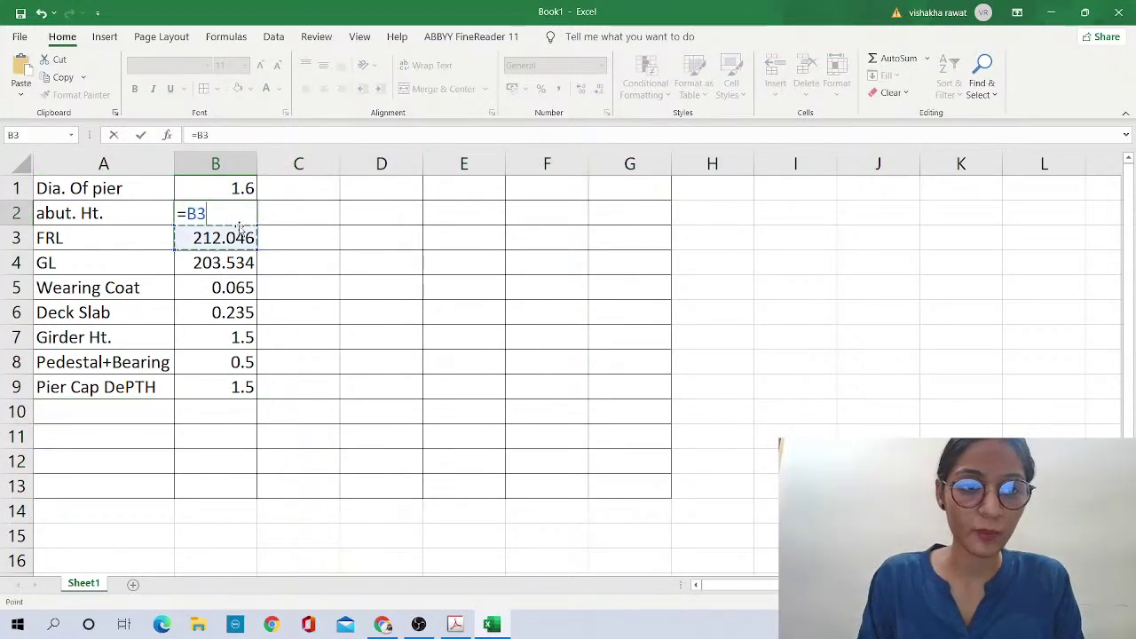
{"action": "type", "text": "-"}
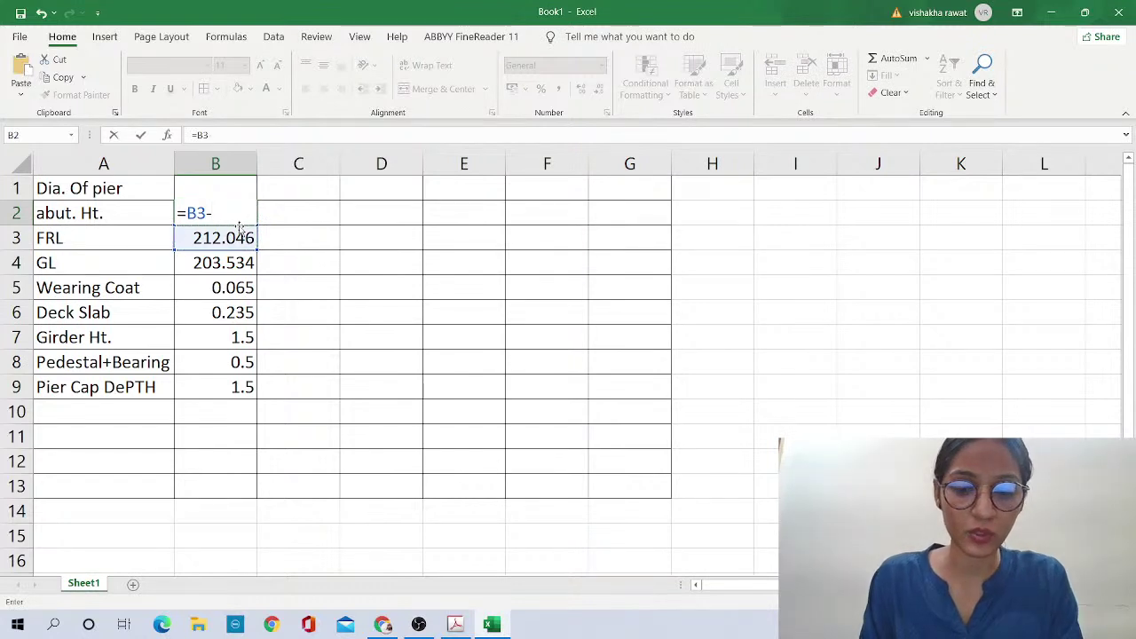
{"action": "type", "text": "SUM("}
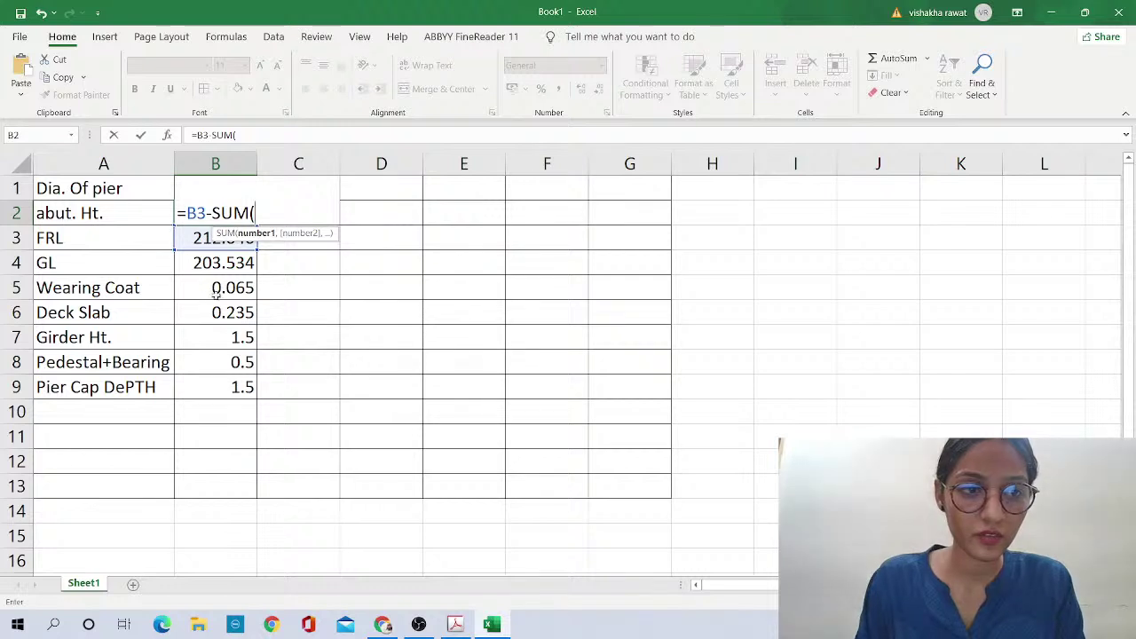
{"action": "left_click_drag", "start_coordinate": [209, 291], "coordinate": [217, 385]}
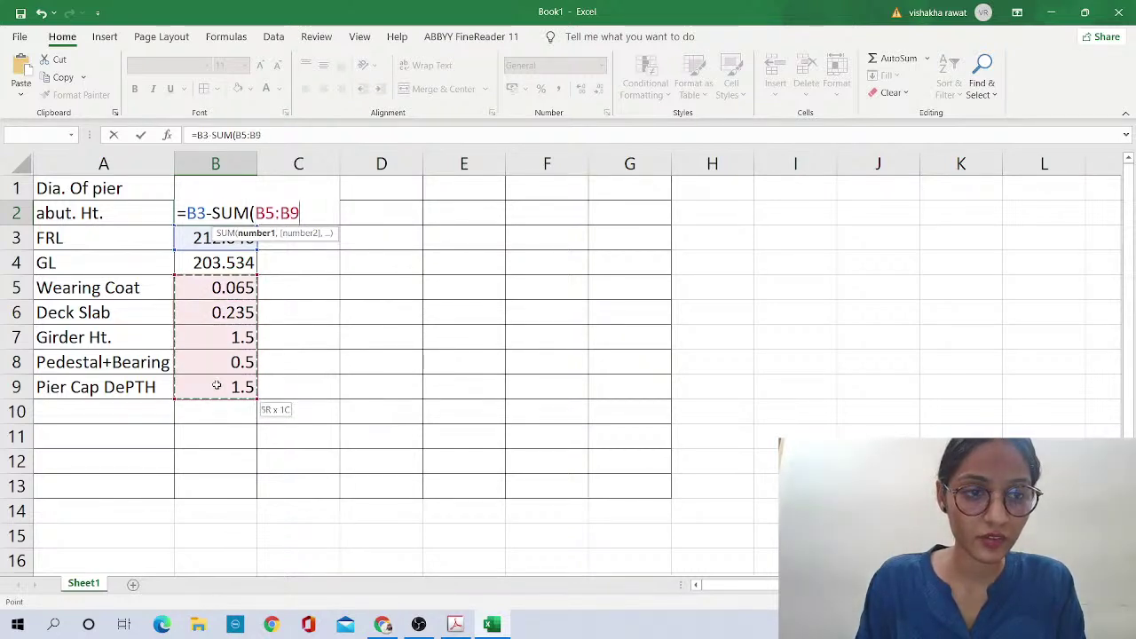
{"action": "type", "text": ")"}
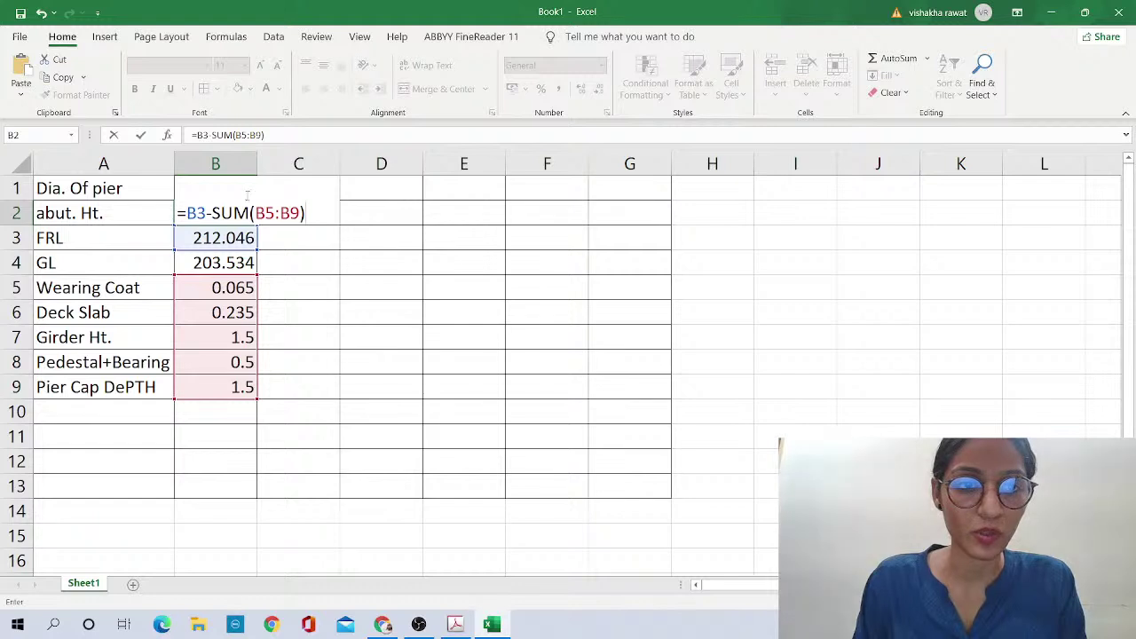
{"action": "left_click", "coordinate": [310, 131]}
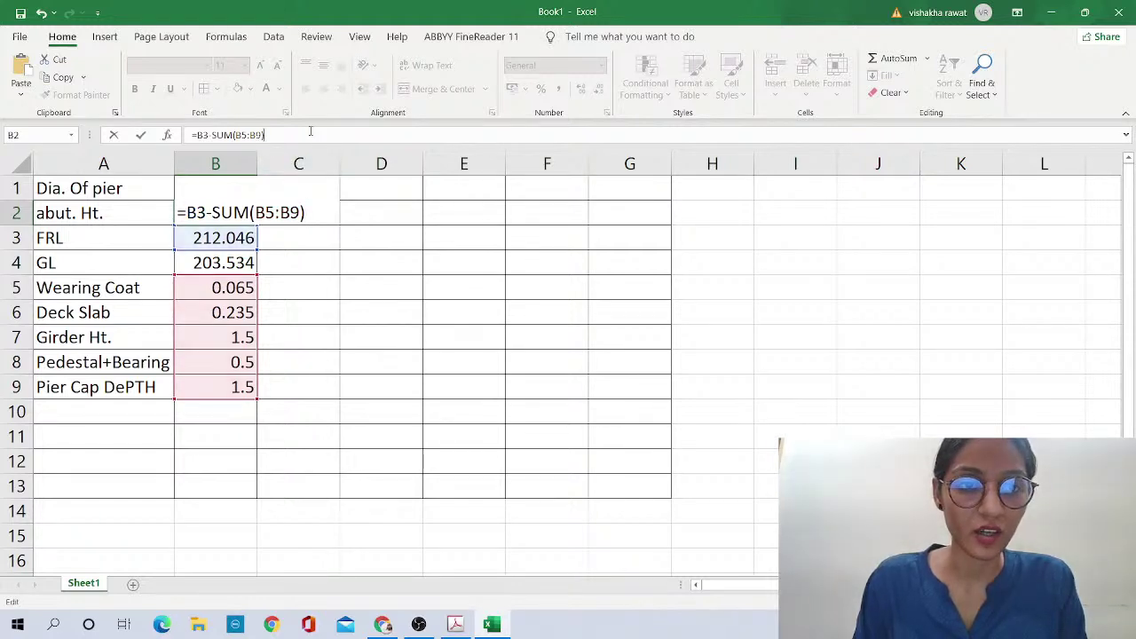
{"action": "type", "text": "-"}
{"action": "left_click", "coordinate": [220, 259]}
{"action": "type", "text": "+0.5"}
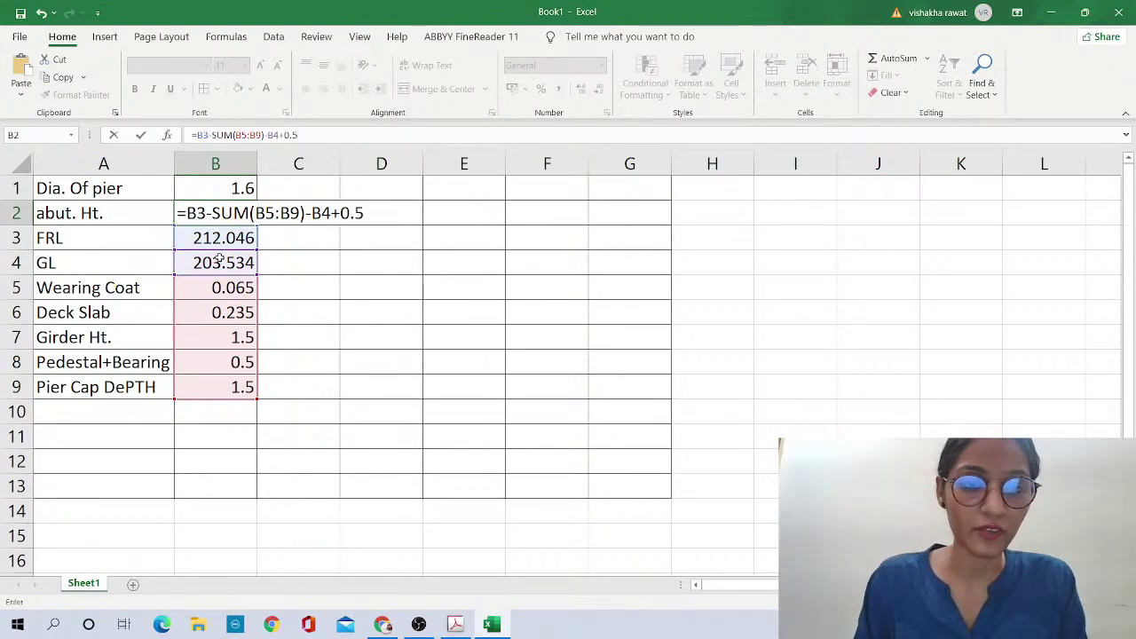
{"action": "key", "text": "Return"}
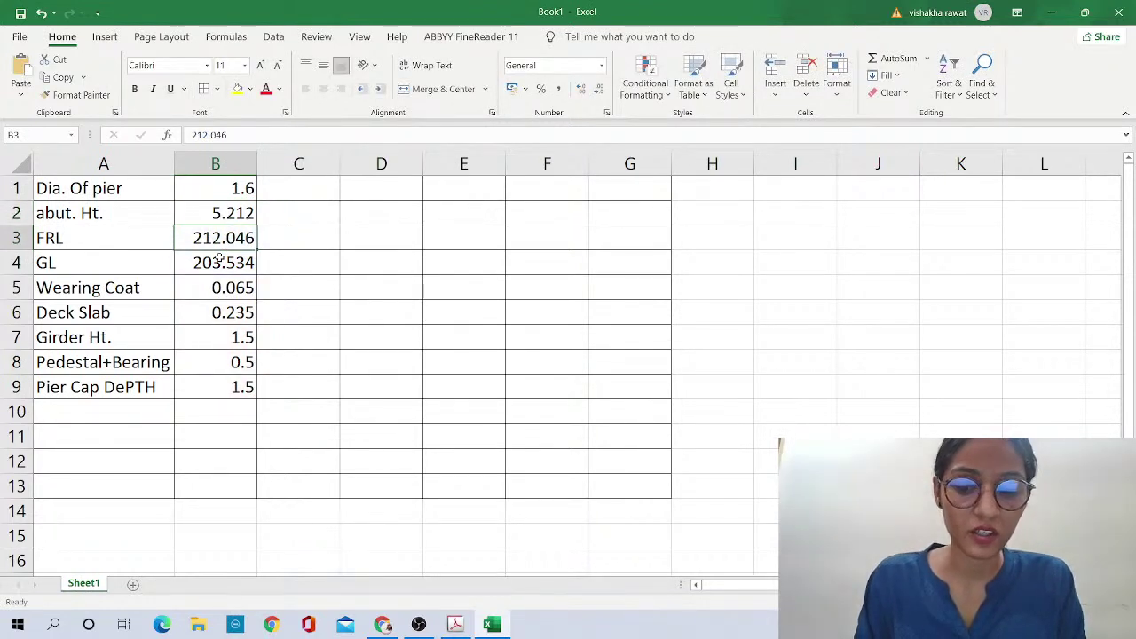
{"action": "key", "text": "Up"}
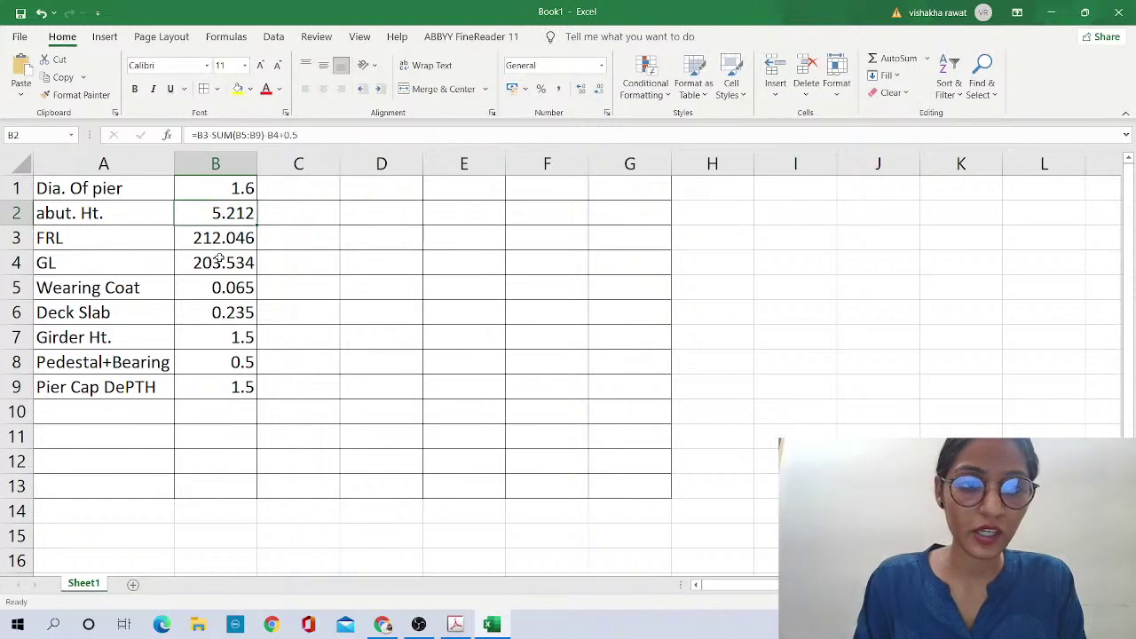
Capitalise the label in A2 to read "Abut. Ht." and reselect the abutment height cell B2
{"action": "left_click", "coordinate": [139, 215]}
{"action": "key", "text": "Delete"}
{"action": "type", "text": "A"}
{"action": "left_click", "coordinate": [332, 330]}
{"action": "key", "text": "Left"}
{"action": "key", "text": "Up"}
{"action": "key", "text": "Up"}
{"action": "key", "text": "Up"}
{"action": "key", "text": "Up"}
{"action": "key", "text": "Up"}
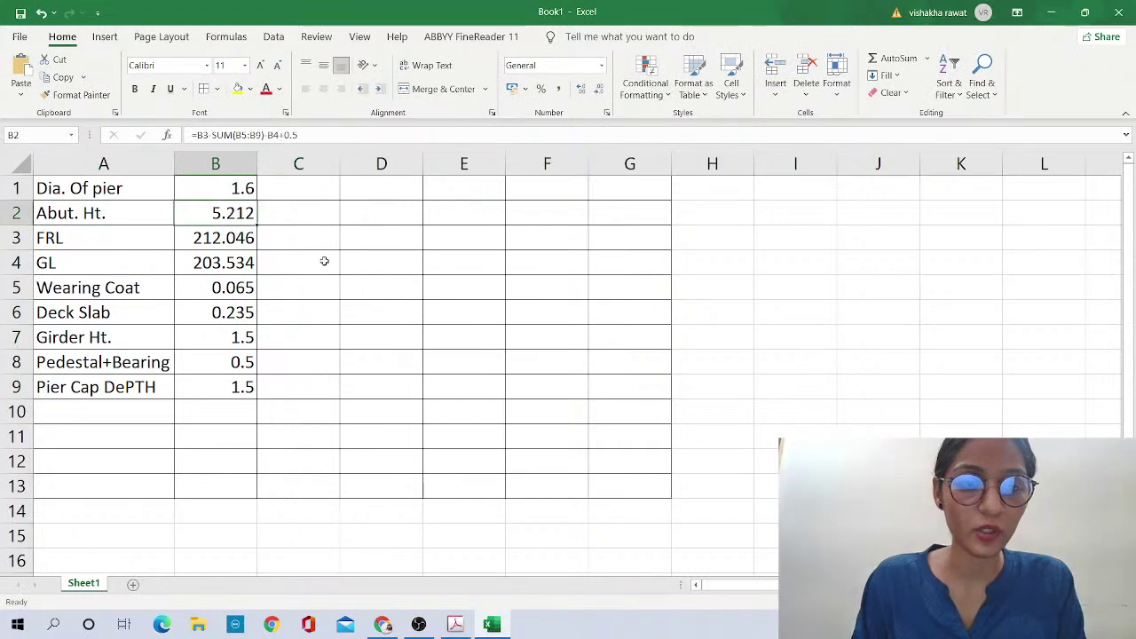
Enter the labels "STEP-1" in cell A10 and "STEP-2" in cell A11
{"action": "left_click", "coordinate": [139, 413]}
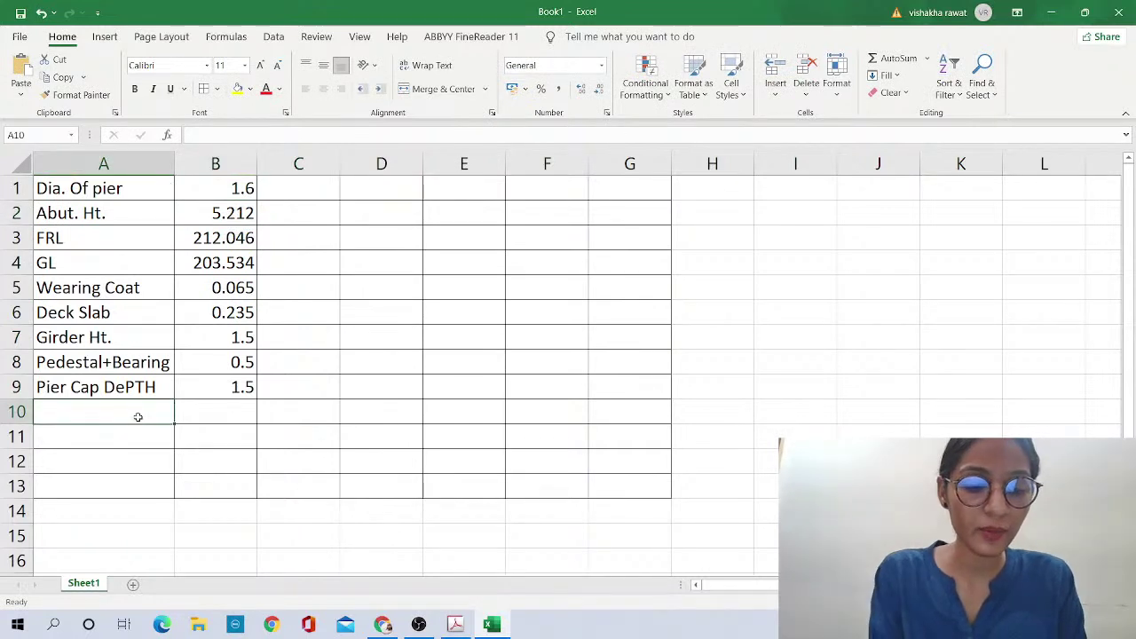
{"action": "type", "text": "STEP-1"}
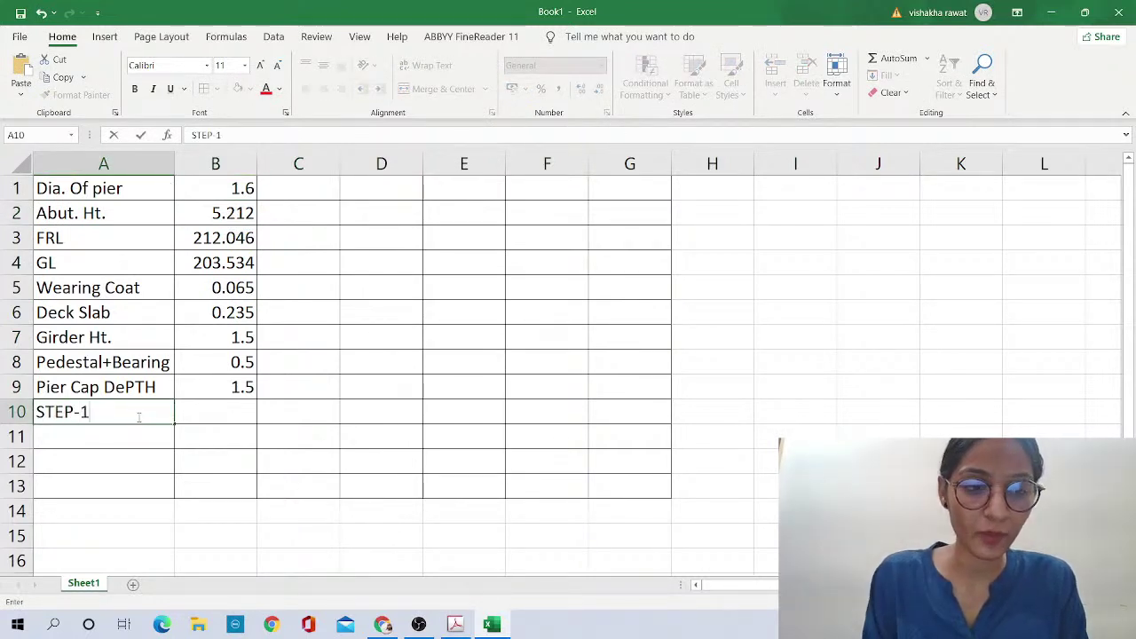
{"action": "key", "text": "Return"}
{"action": "type", "text": "STEP-2"}
{"action": "key", "text": "Tab"}
Calculate the pier's cross-sectional area for STEP-1 in cell B10 with the formula =PI()/4*B1^2, consulting the pier section in the PDF drawing
{"action": "key", "text": "Up"}
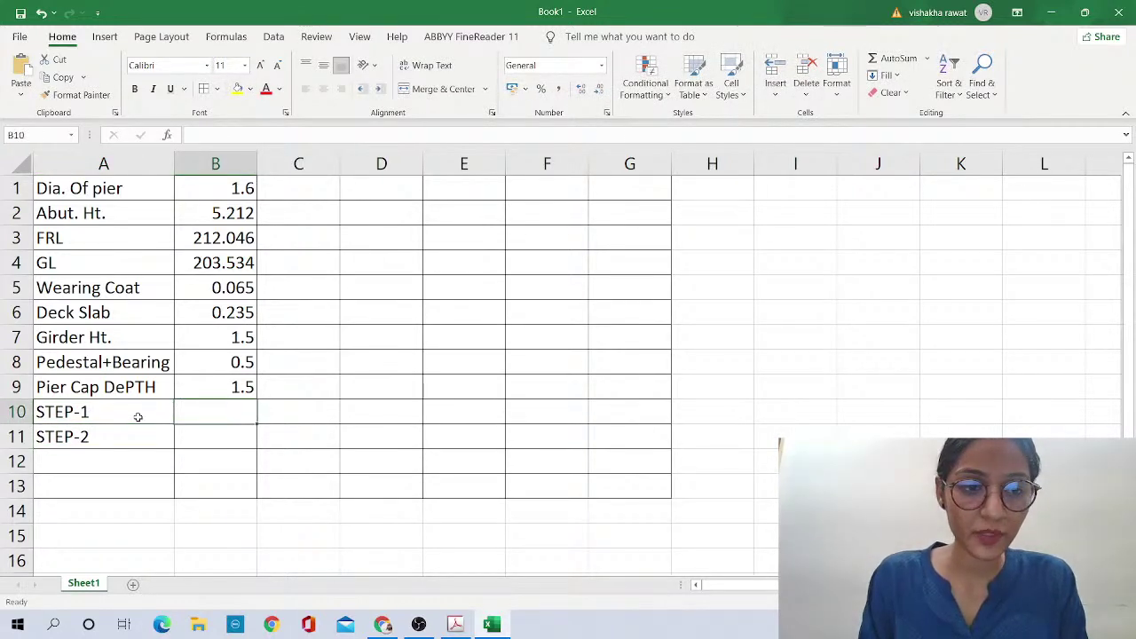
{"action": "type", "text": "="}
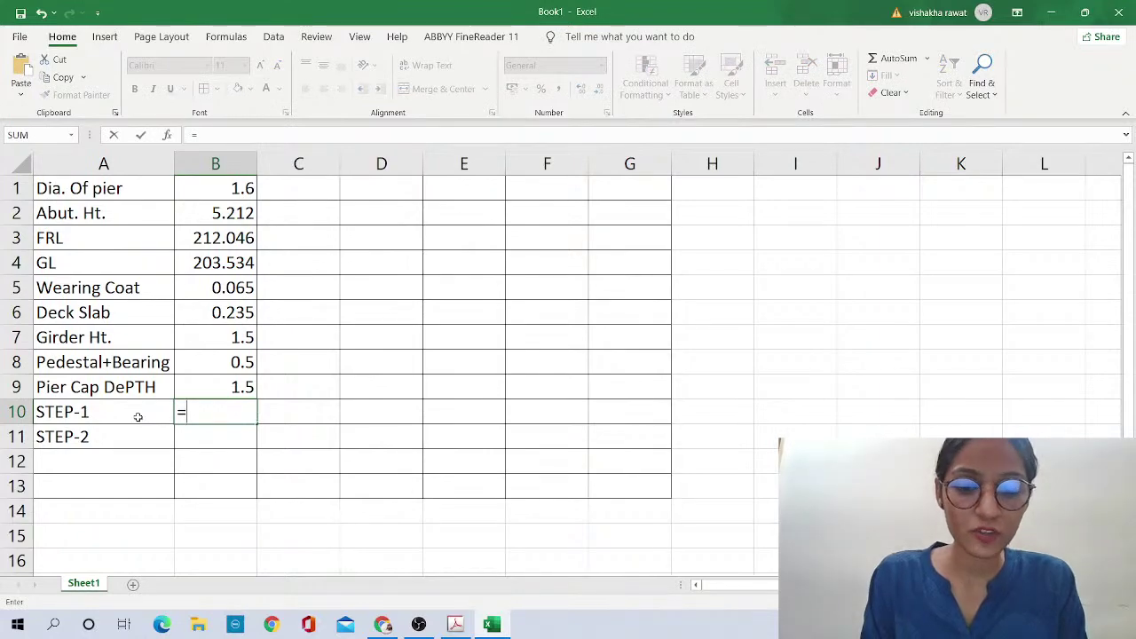
{"action": "key", "text": "alt+Tab"}
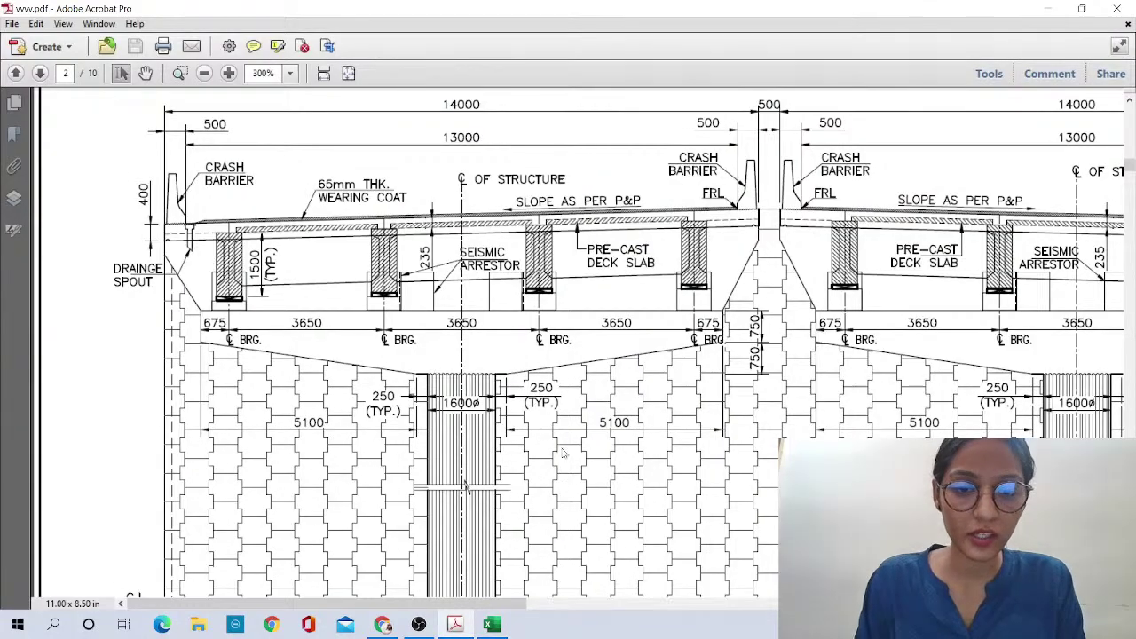
{"action": "scroll", "coordinate": [562, 462], "scroll_direction": "down", "scroll_amount": 1}
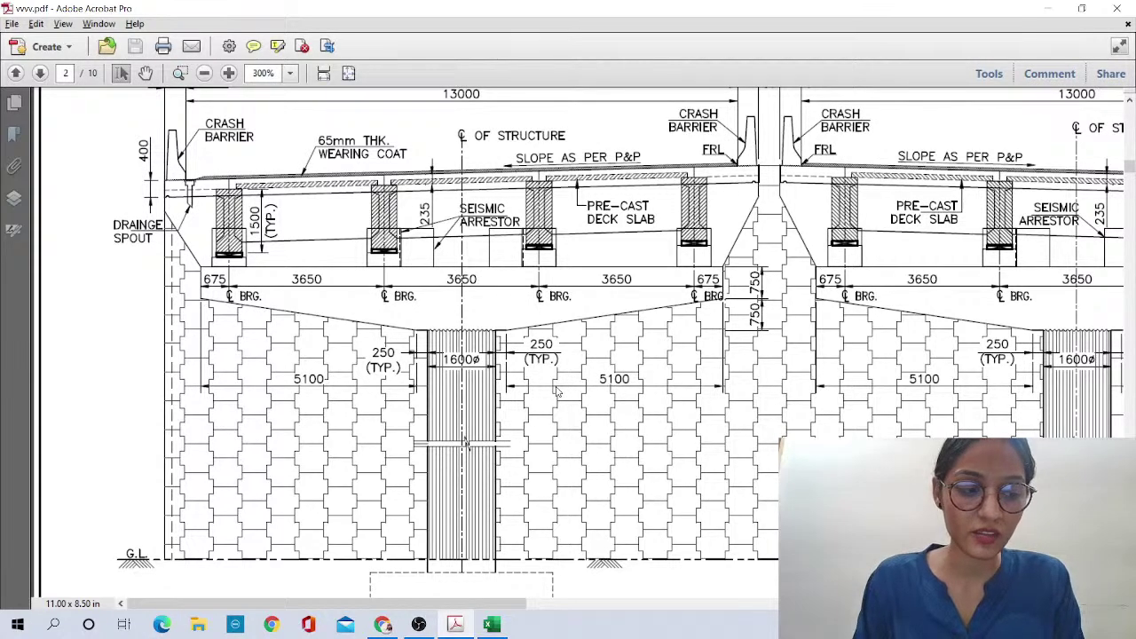
{"action": "key", "text": "alt+Tab"}
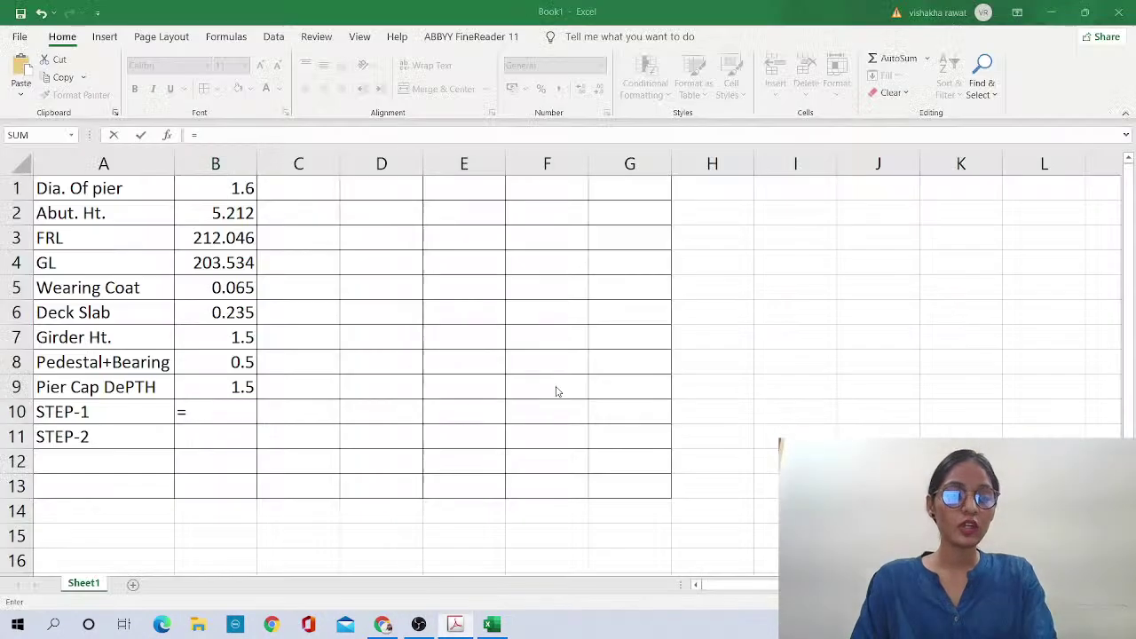
{"action": "type", "text": "PI"}
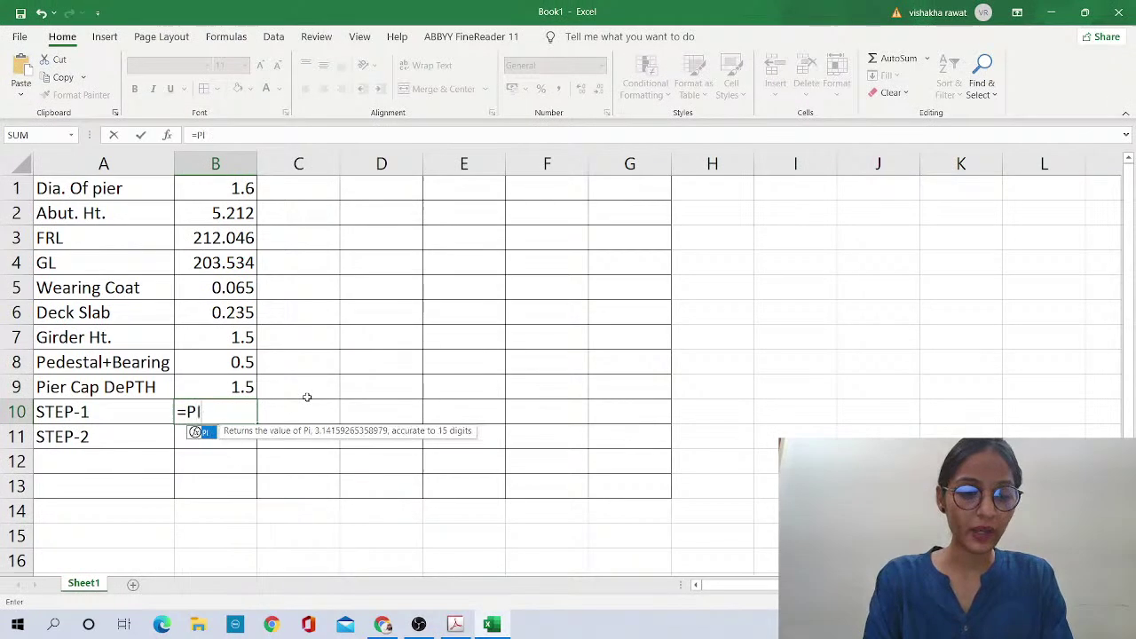
{"action": "type", "text": "()/4"}
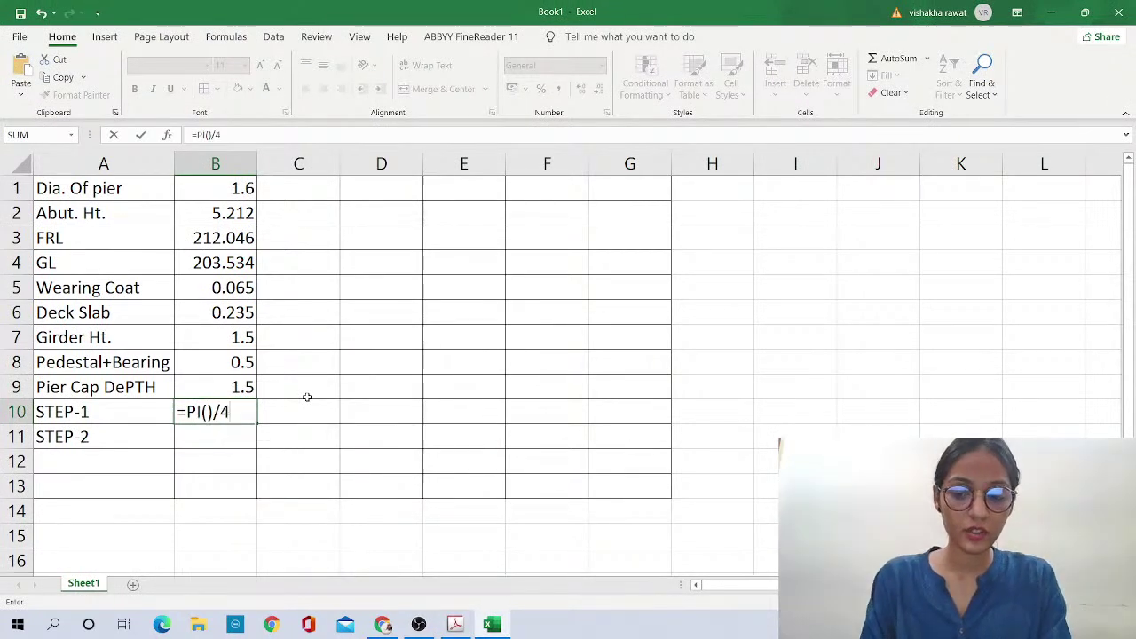
{"action": "type", "text": "*"}
{"action": "left_click", "coordinate": [242, 190]}
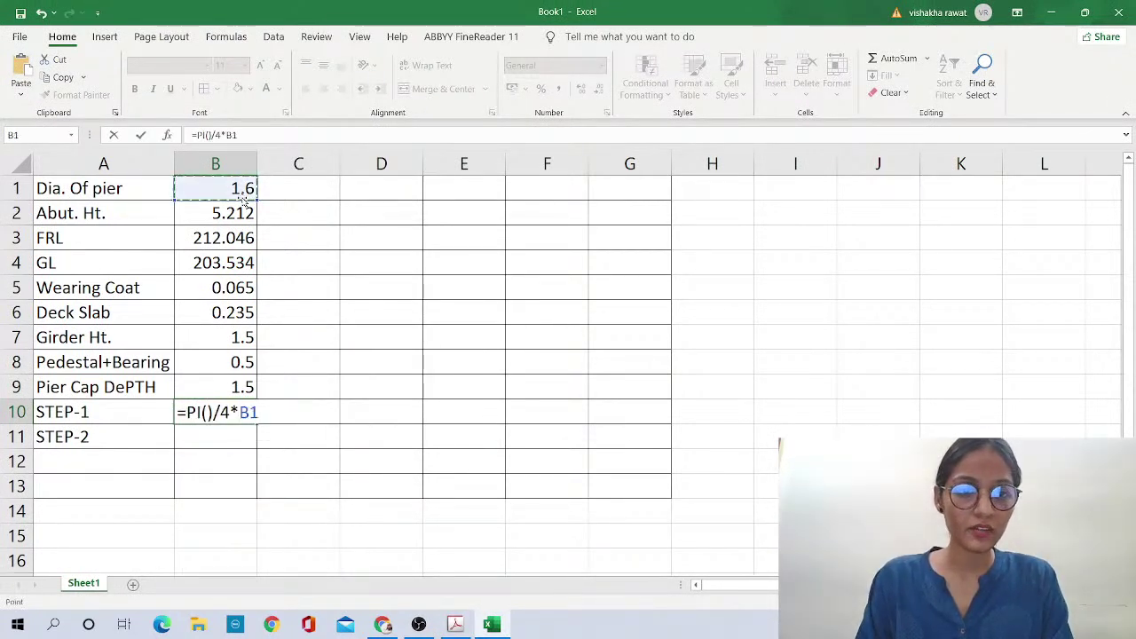
{"action": "type", "text": "^2"}
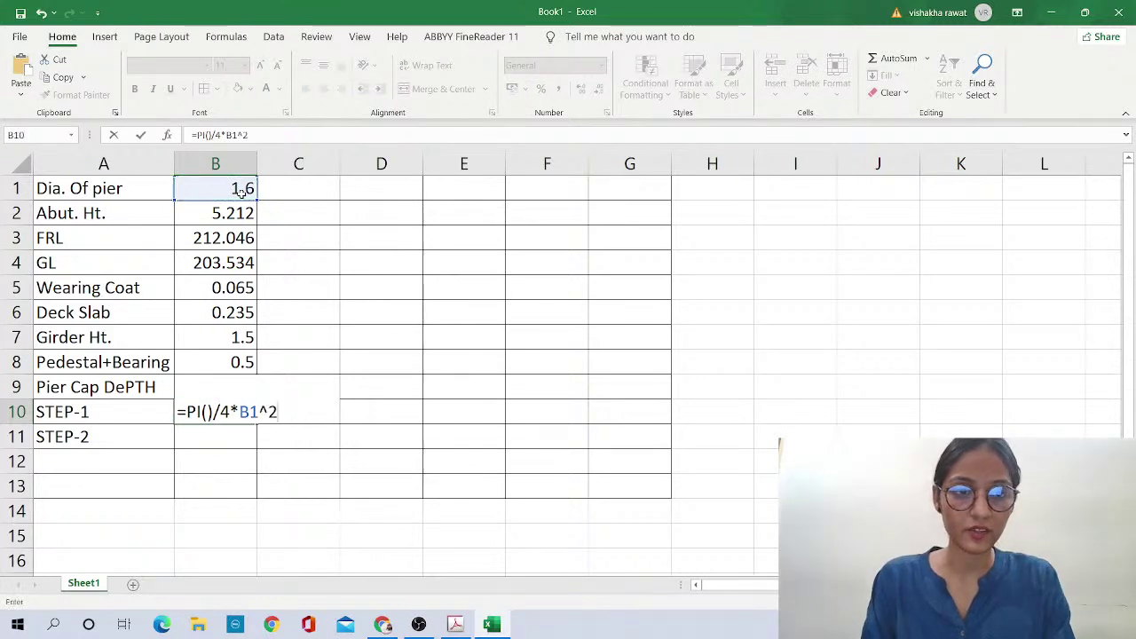
{"action": "key", "text": "Return"}
{"action": "key", "text": "Up"}
Calculate STEP-2 in cell B11 with the formula =B10*B2
{"action": "key", "text": "Down"}
{"action": "type", "text": "="}
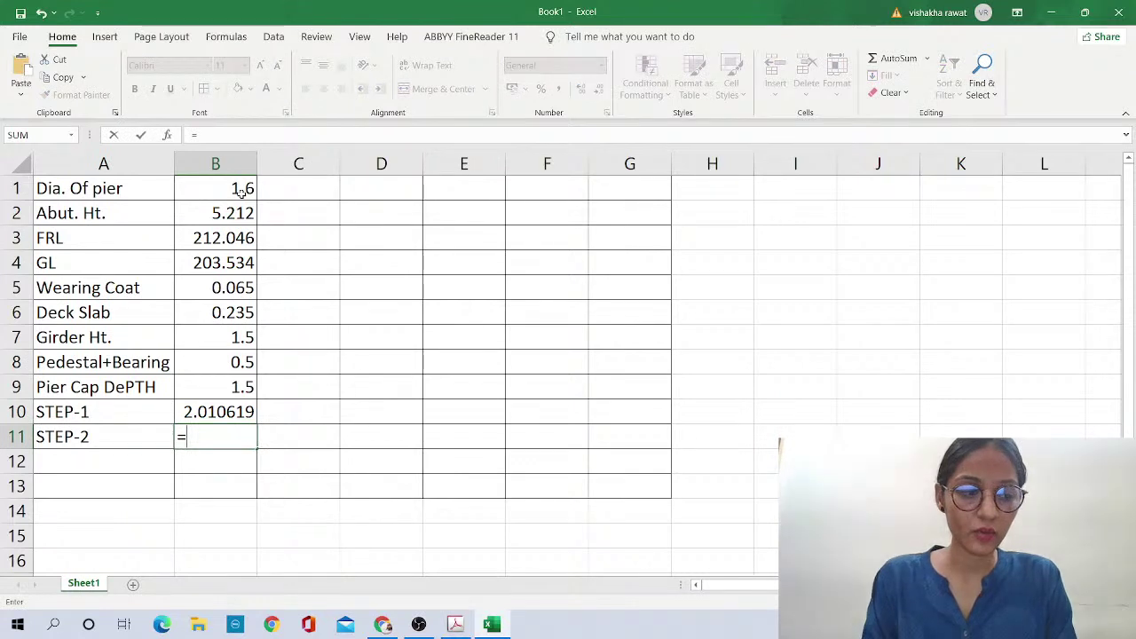
{"action": "key", "text": "Up"}
{"action": "type", "text": "*"}
{"action": "key", "text": "Up"}
{"action": "key", "text": "Up"}
{"action": "key", "text": "Up"}
{"action": "key", "text": "Up"}
{"action": "key", "text": "Up"}
{"action": "key", "text": "Up"}
{"action": "key", "text": "Up"}
{"action": "key", "text": "Up"}
{"action": "key", "text": "Up"}
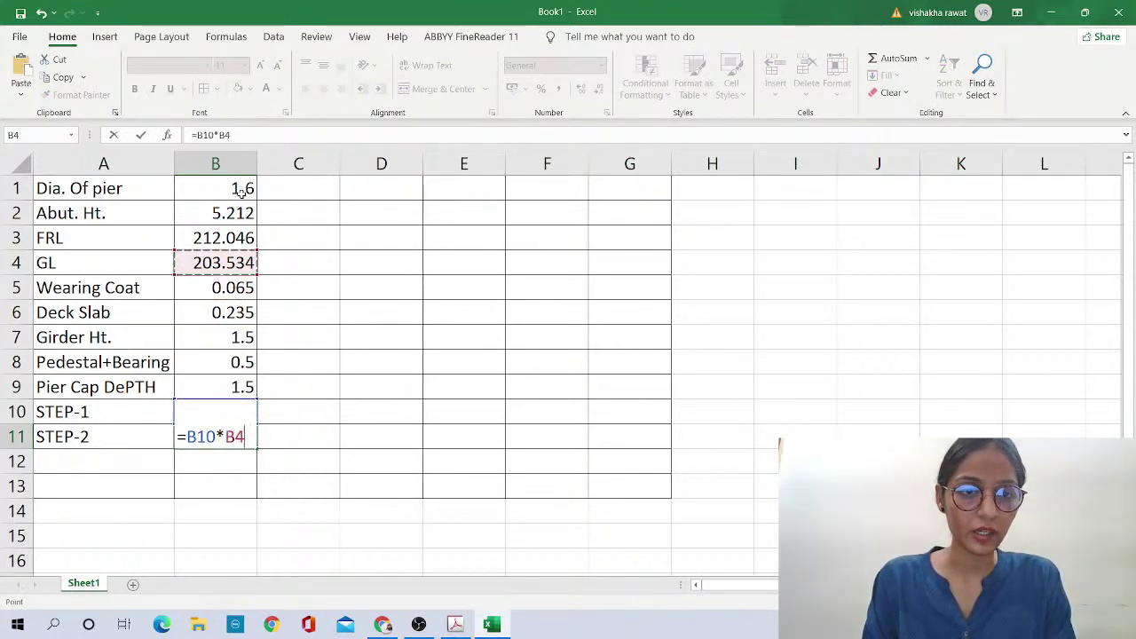
{"action": "key", "text": "Return"}
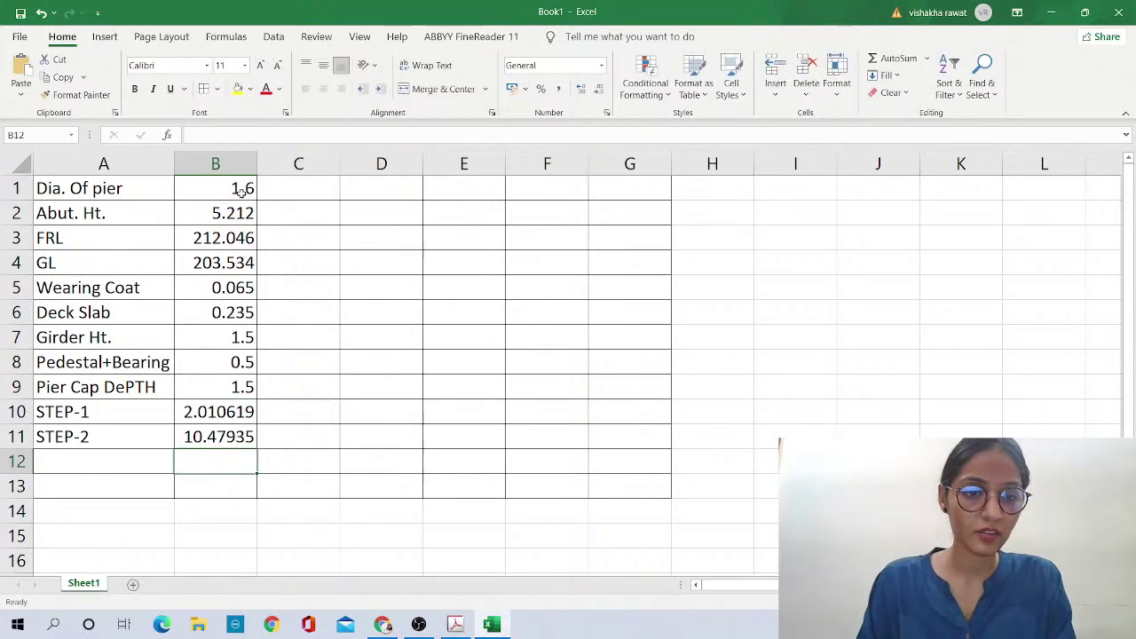
Format the STEP-2 result in cell B11 to two decimal places
{"action": "left_click", "coordinate": [230, 441]}
{"action": "left_click", "coordinate": [600, 90]}
{"action": "left_click", "coordinate": [600, 90]}
{"action": "left_click", "coordinate": [600, 90]}
{"action": "left_click", "coordinate": [600, 90]}
{"action": "left_click", "coordinate": [578, 90]}
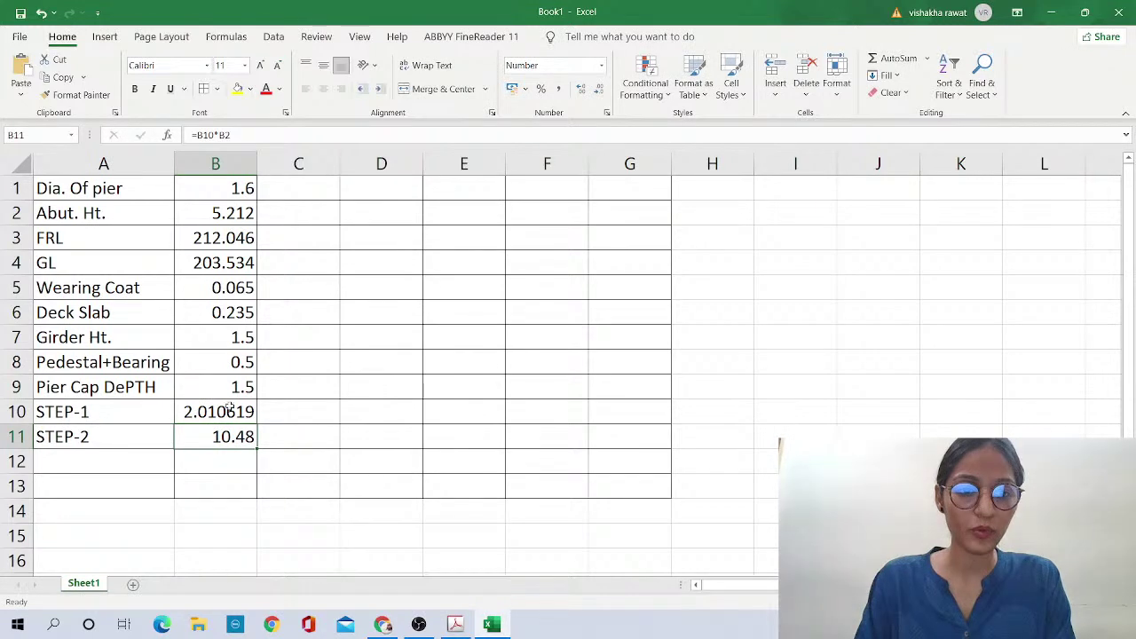
{"action": "double_click", "coordinate": [229, 436]}
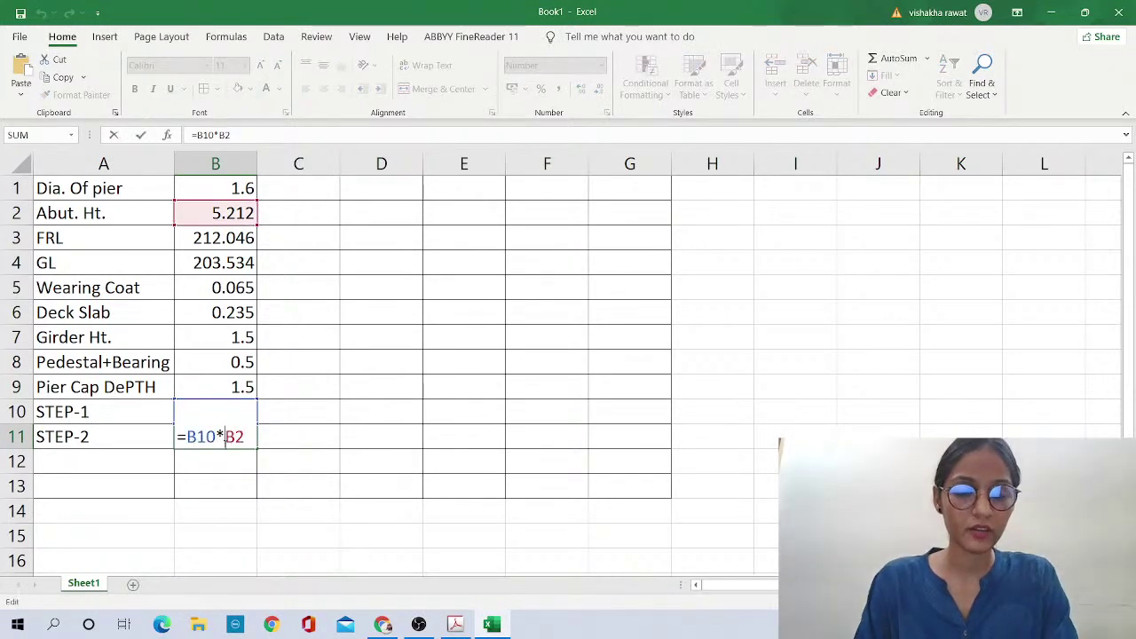
{"action": "key", "text": "Escape"}
Format the STEP-1 result in cell B10 to two decimal places
{"action": "key", "text": "Up"}
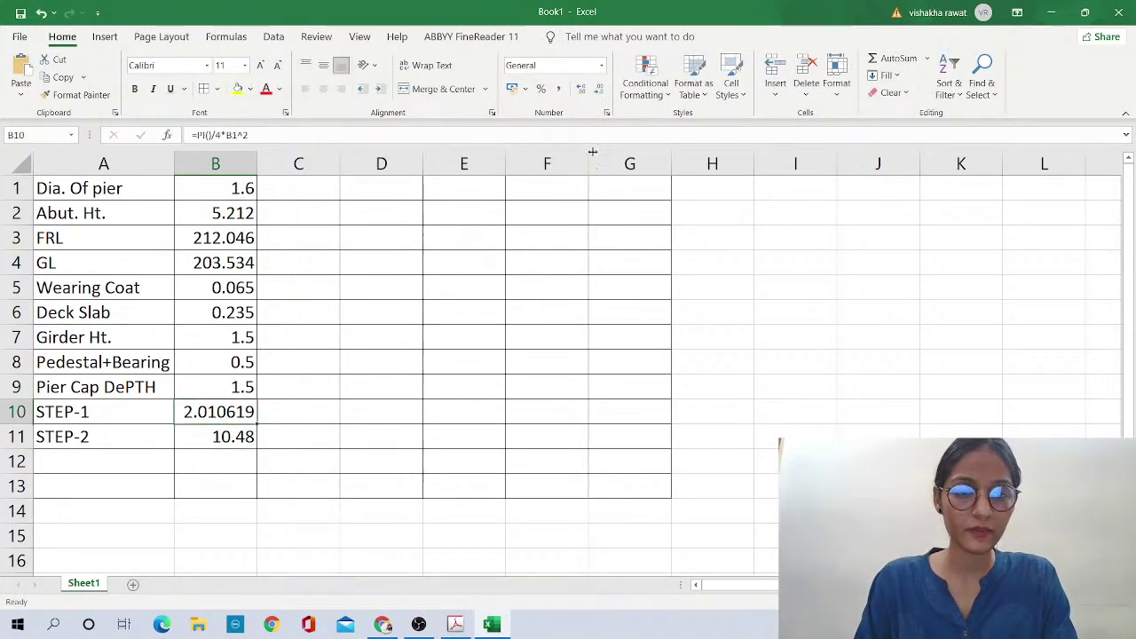
{"action": "left_click", "coordinate": [598, 90]}
{"action": "left_click", "coordinate": [598, 89]}
{"action": "left_click", "coordinate": [598, 90]}
{"action": "left_click", "coordinate": [599, 89]}
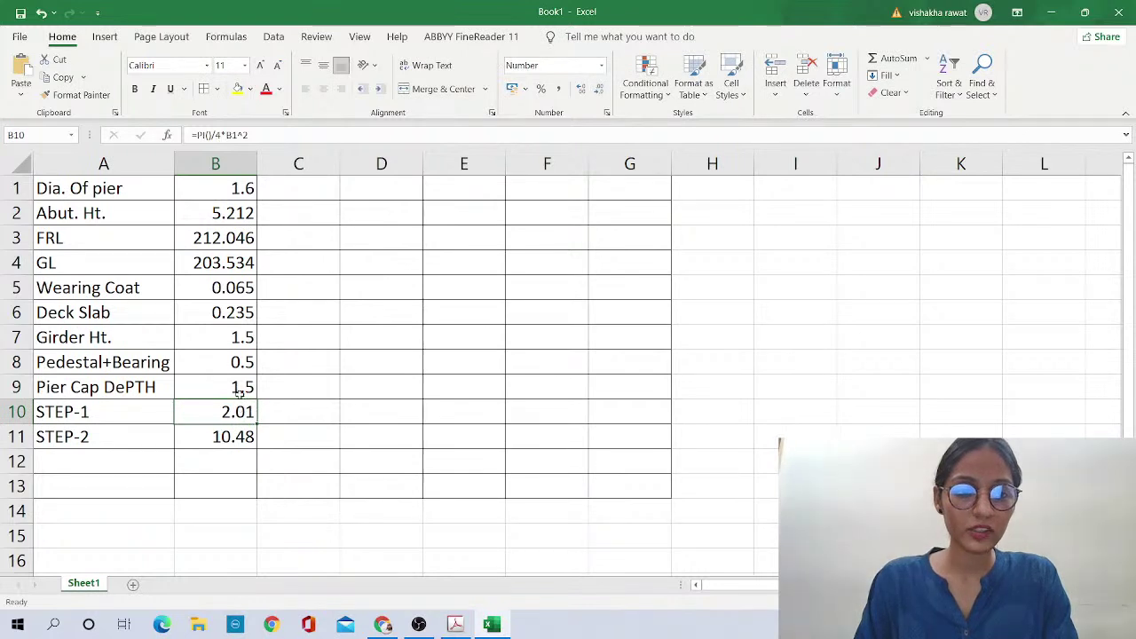
Highlight the abutment height row, cells A2:B2, with a yellow fill
{"action": "left_click_drag", "start_coordinate": [100, 226], "coordinate": [197, 213]}
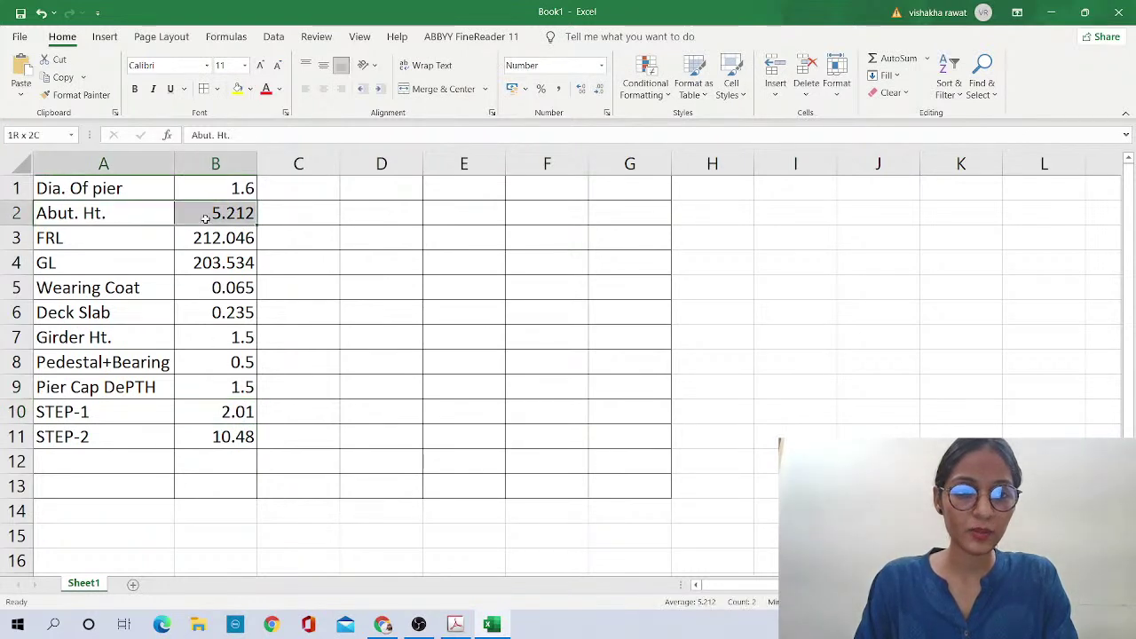
{"action": "left_click", "coordinate": [237, 89]}
Examine the abutment height formula in cell B2, focusing on its SUM(B5:B9) and B4 terms
{"action": "double_click", "coordinate": [215, 213]}
{"action": "left_click", "coordinate": [326, 134]}
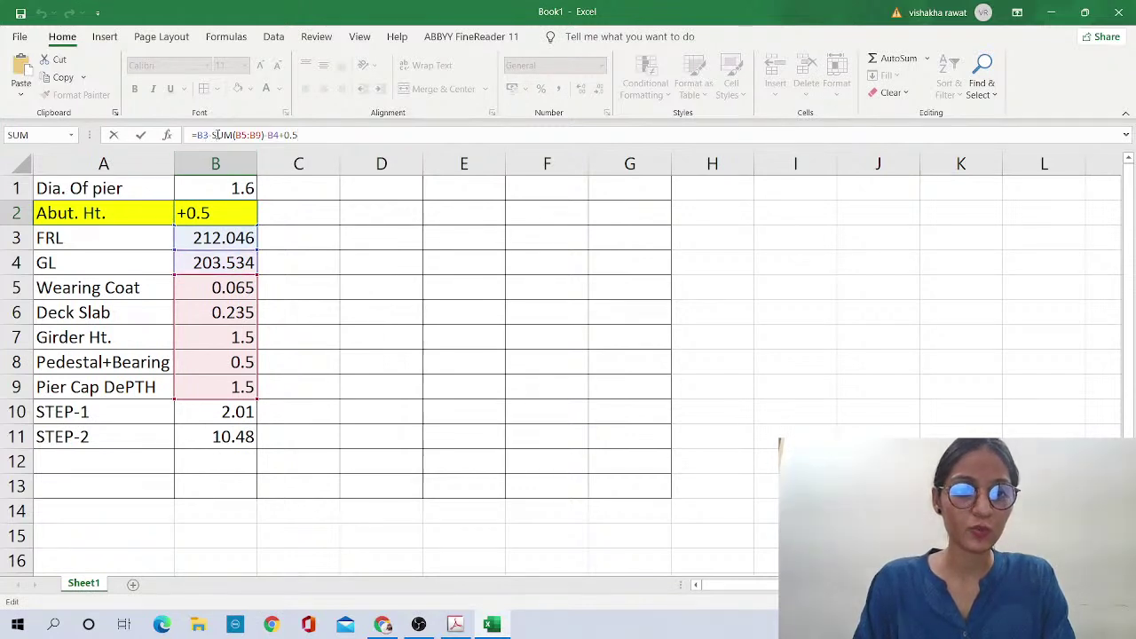
{"action": "left_click_drag", "start_coordinate": [211, 134], "coordinate": [266, 135]}
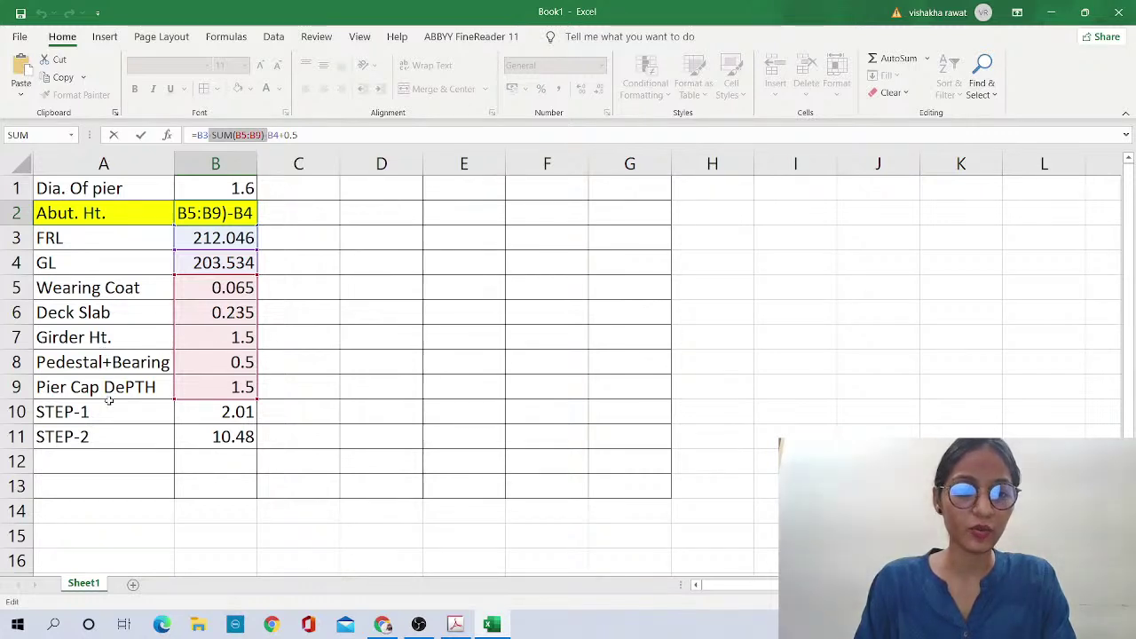
{"action": "left_click", "coordinate": [263, 134]}
{"action": "left_click_drag", "start_coordinate": [254, 134], "coordinate": [213, 135]}
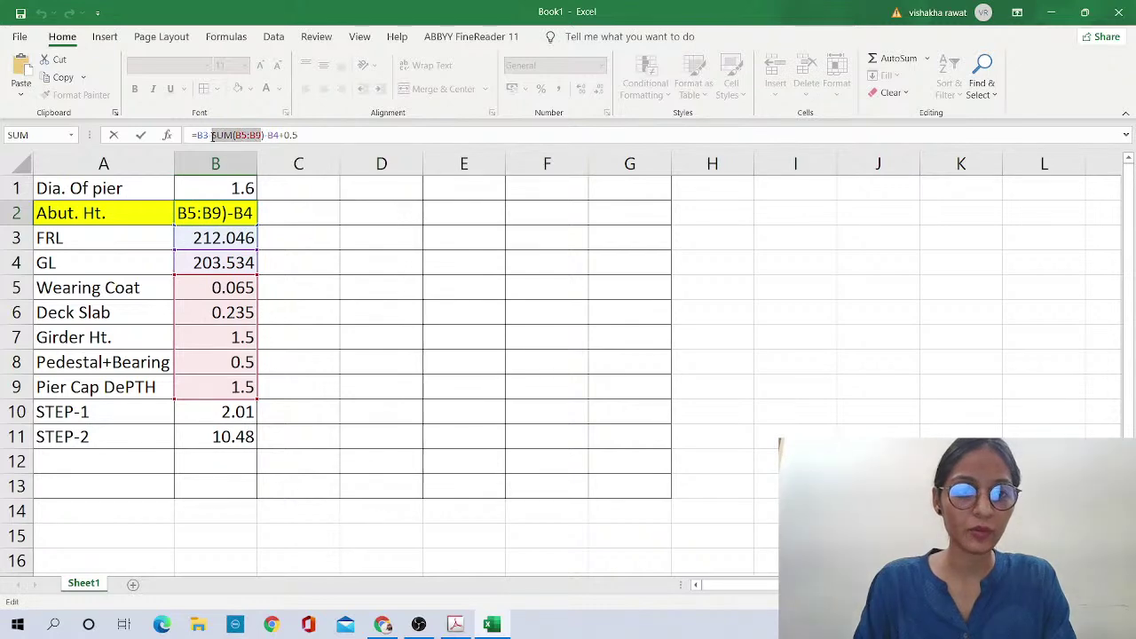
{"action": "left_click", "coordinate": [268, 135]}
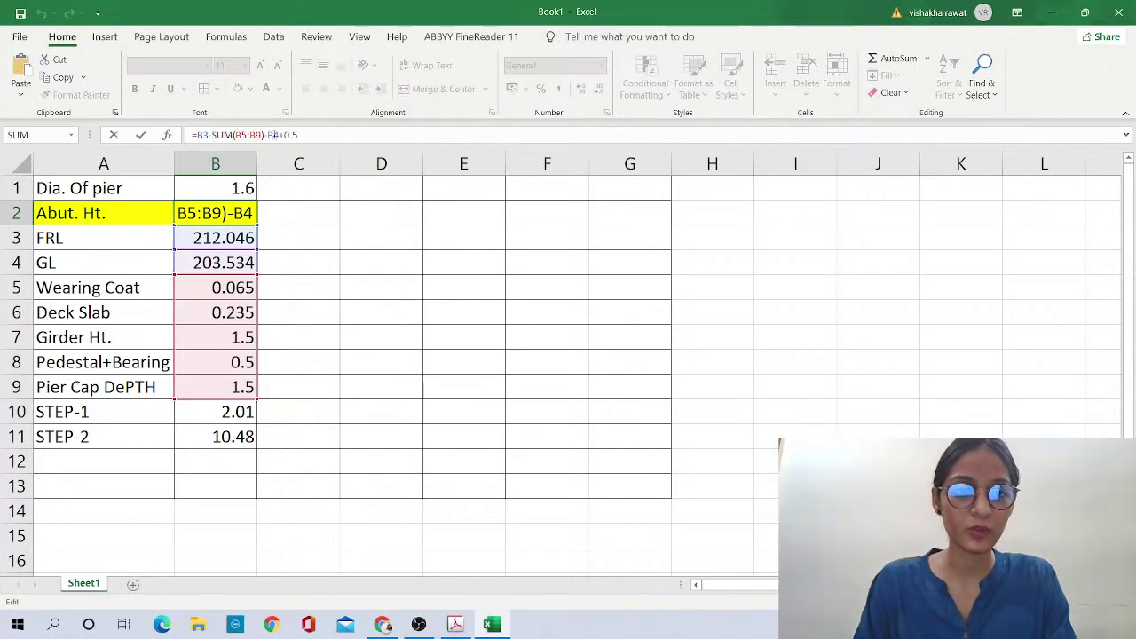
{"action": "key", "text": "Return"}
Check the pier's lower end in the PDF drawing, and review the formulas in cells B2, B10 and B11 in Excel
{"action": "key", "text": "alt+Tab"}
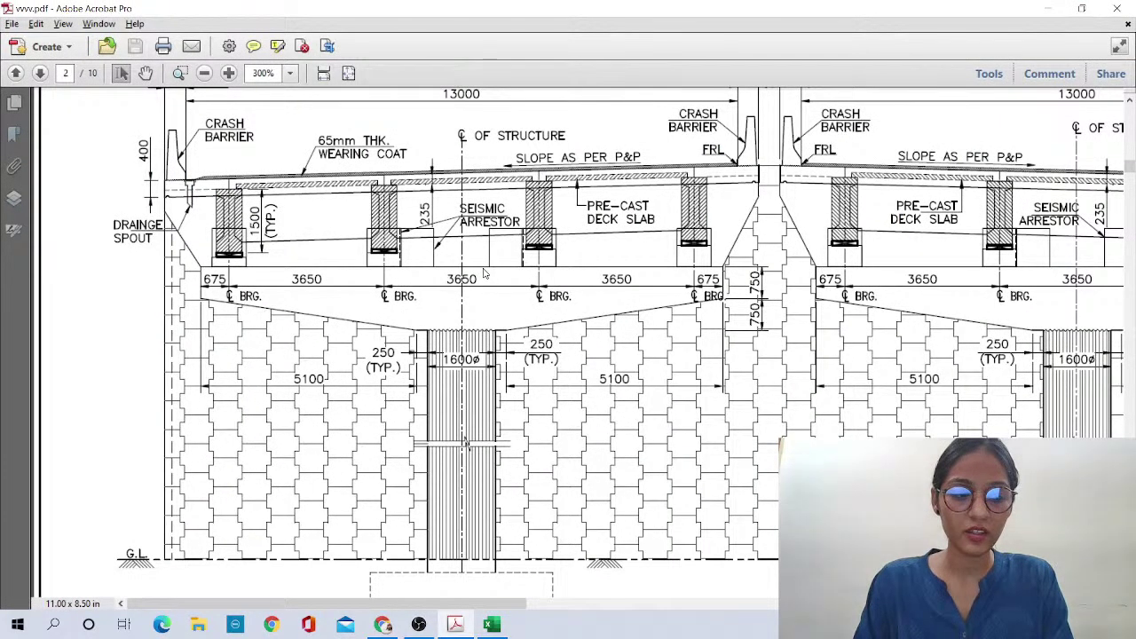
{"action": "scroll", "coordinate": [488, 337], "scroll_direction": "down", "scroll_amount": 3}
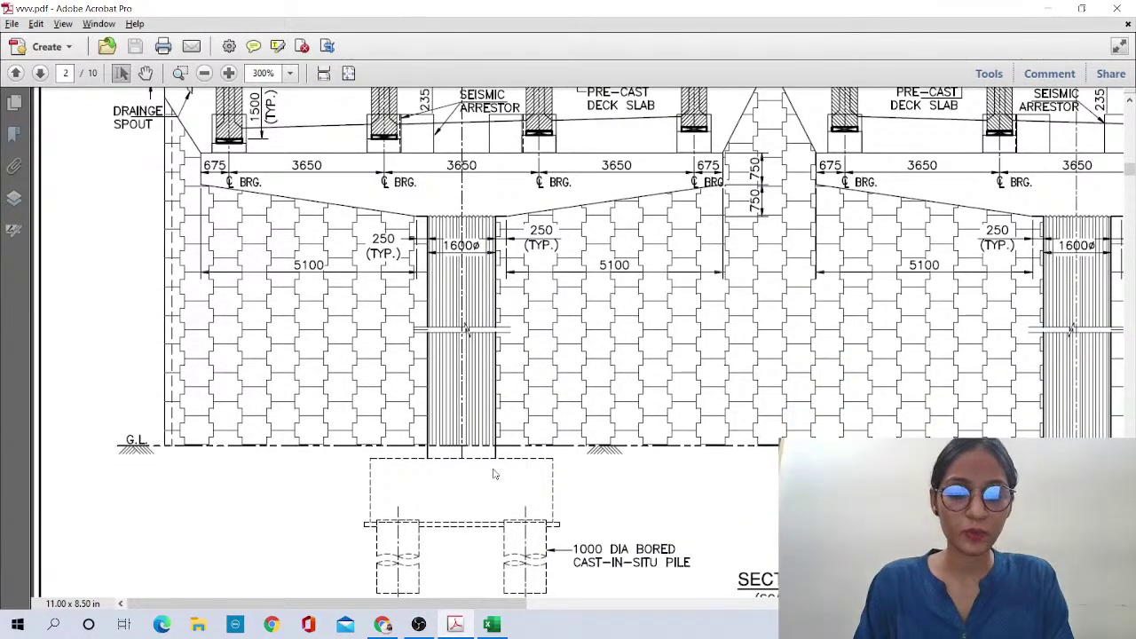
{"action": "left_click", "coordinate": [490, 627]}
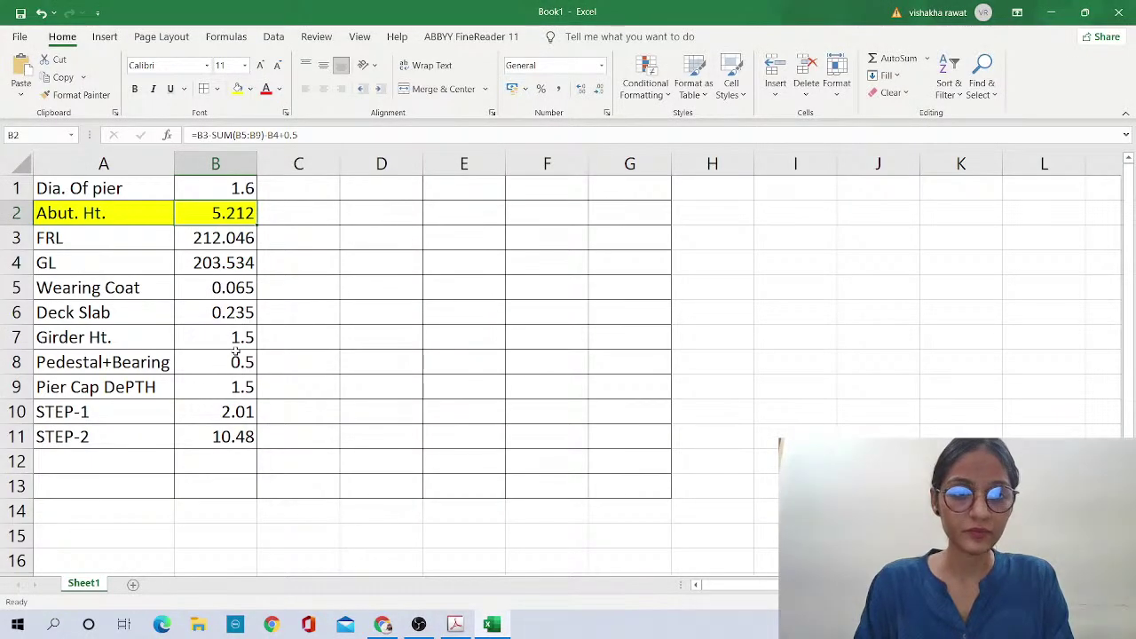
{"action": "double_click", "coordinate": [223, 213]}
{"action": "key", "text": "Escape"}
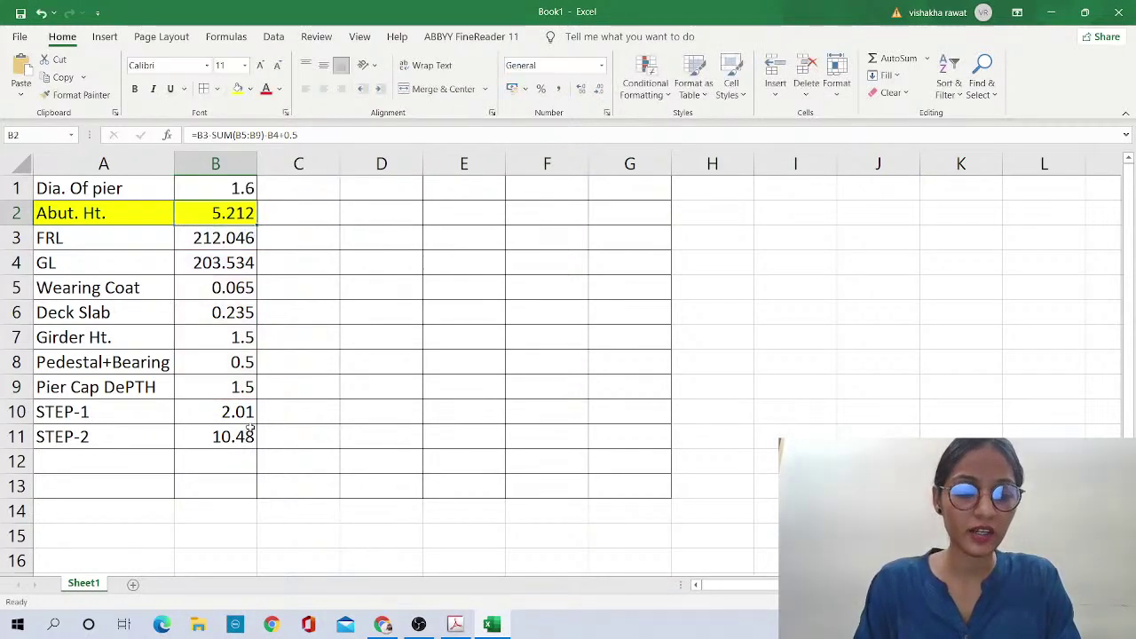
{"action": "double_click", "coordinate": [248, 422]}
{"action": "key", "text": "Escape"}
{"action": "double_click", "coordinate": [244, 440]}
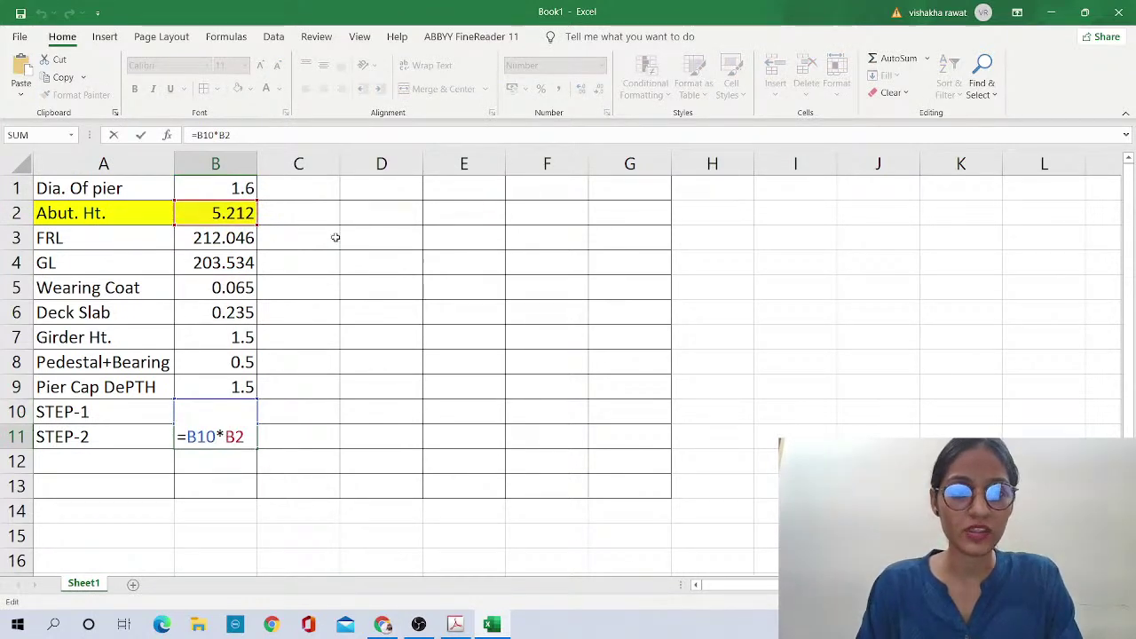
Clear all formatting and borders from the unused range D1:H14
{"action": "left_click_drag", "start_coordinate": [109, 436], "coordinate": [654, 411]}
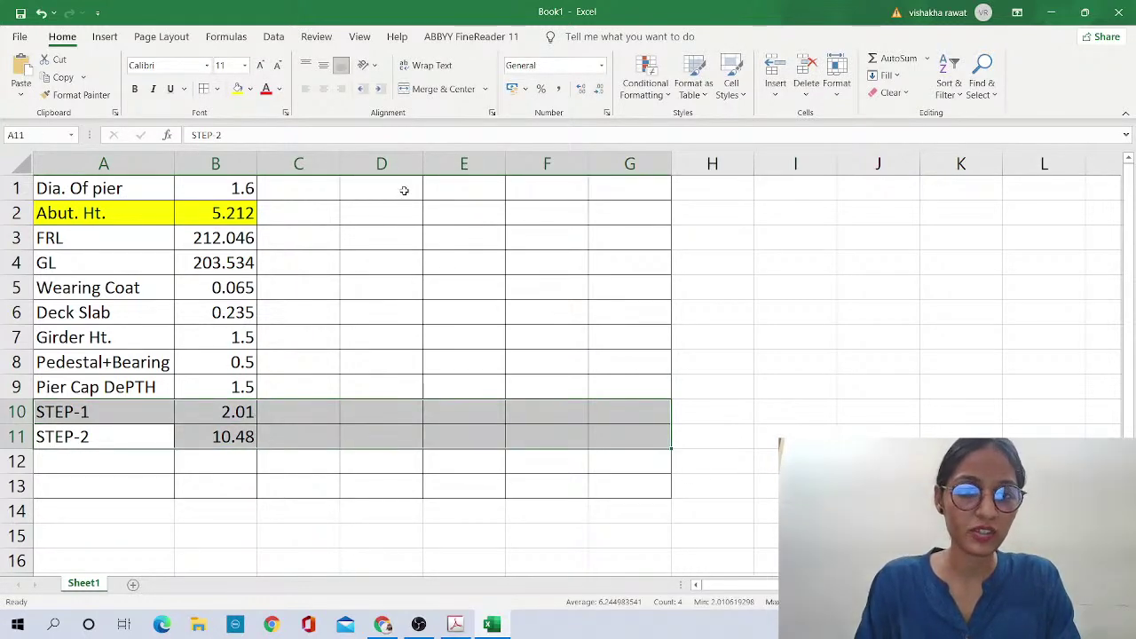
{"action": "left_click_drag", "start_coordinate": [404, 192], "coordinate": [715, 514]}
{"action": "left_click", "coordinate": [890, 92]}
{"action": "left_click", "coordinate": [903, 113]}
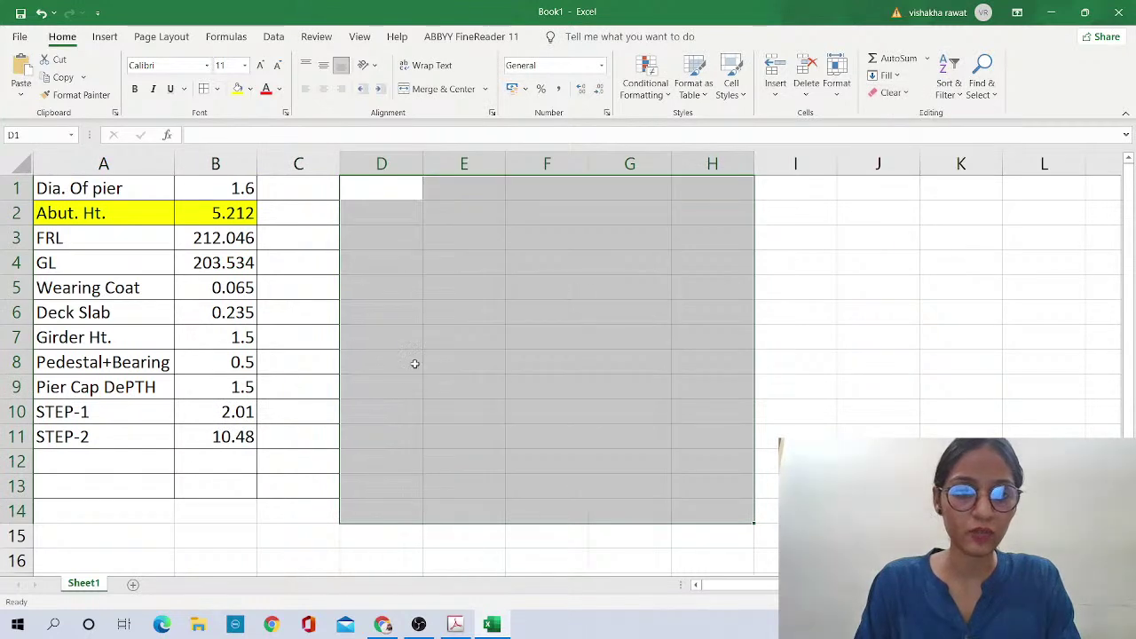
Highlight the STEP-1 and STEP-2 rows, cells A10:B11, with an orange fill and check the formula in B11
{"action": "left_click", "coordinate": [126, 476]}
{"action": "left_click_drag", "start_coordinate": [91, 391], "coordinate": [222, 437]}
{"action": "left_click_drag", "start_coordinate": [156, 411], "coordinate": [226, 435]}
{"action": "left_click", "coordinate": [251, 89]}
{"action": "left_click", "coordinate": [295, 127]}
{"action": "left_click", "coordinate": [390, 410]}
{"action": "left_click", "coordinate": [252, 435]}
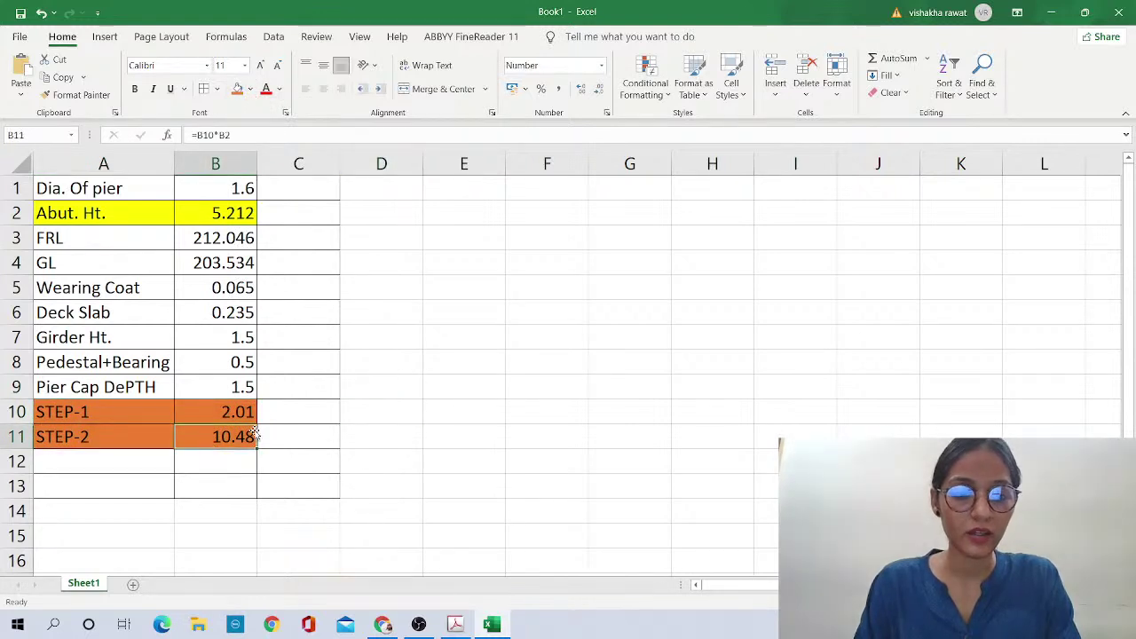
{"action": "double_click", "coordinate": [248, 436]}
{"action": "key", "text": "Escape"}
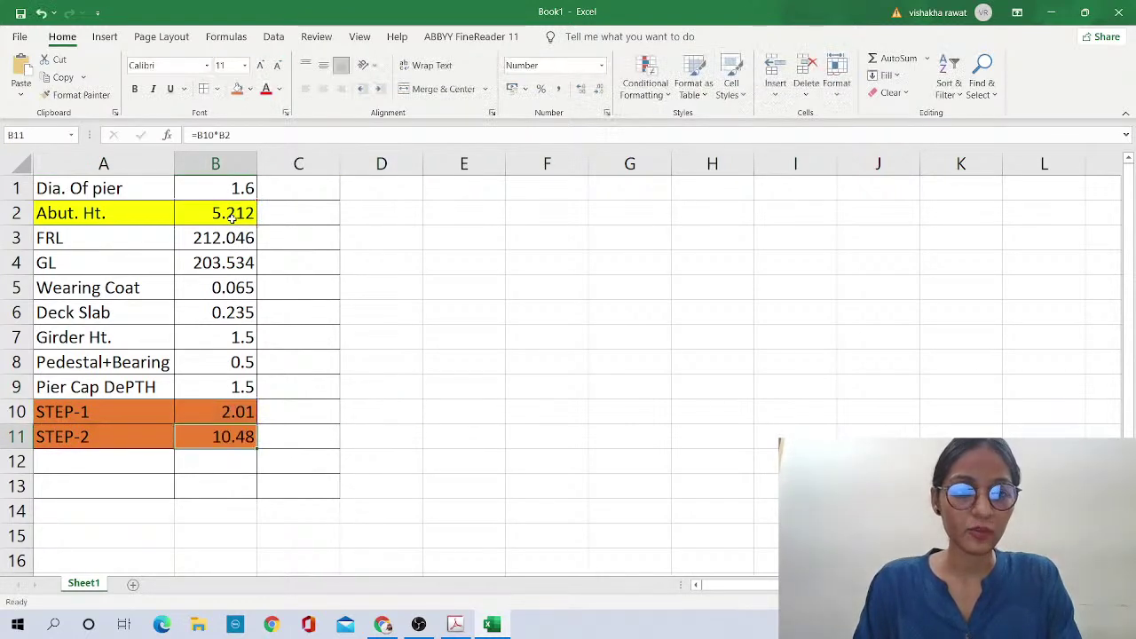
Clear all formatting and borders from the empty range A12:D13 below the table
{"action": "double_click", "coordinate": [232, 213]}
{"action": "left_click_drag", "start_coordinate": [169, 463], "coordinate": [401, 486]}
{"action": "left_click", "coordinate": [901, 93]}
{"action": "left_click", "coordinate": [904, 111]}
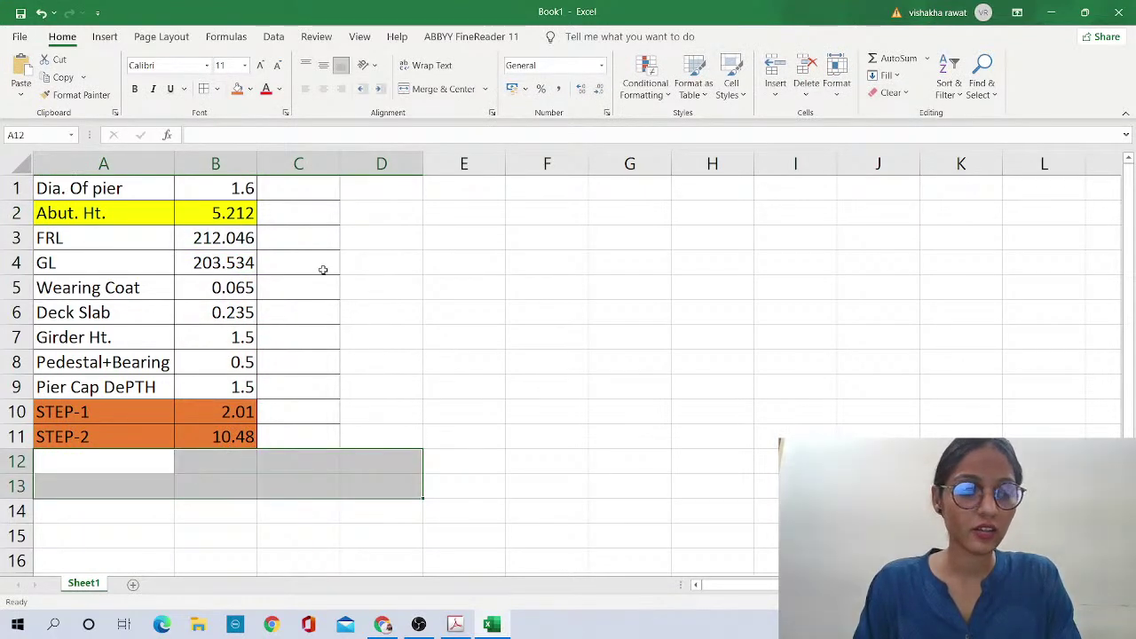
{"action": "left_click", "coordinate": [325, 270]}
{"action": "left_click", "coordinate": [319, 197]}
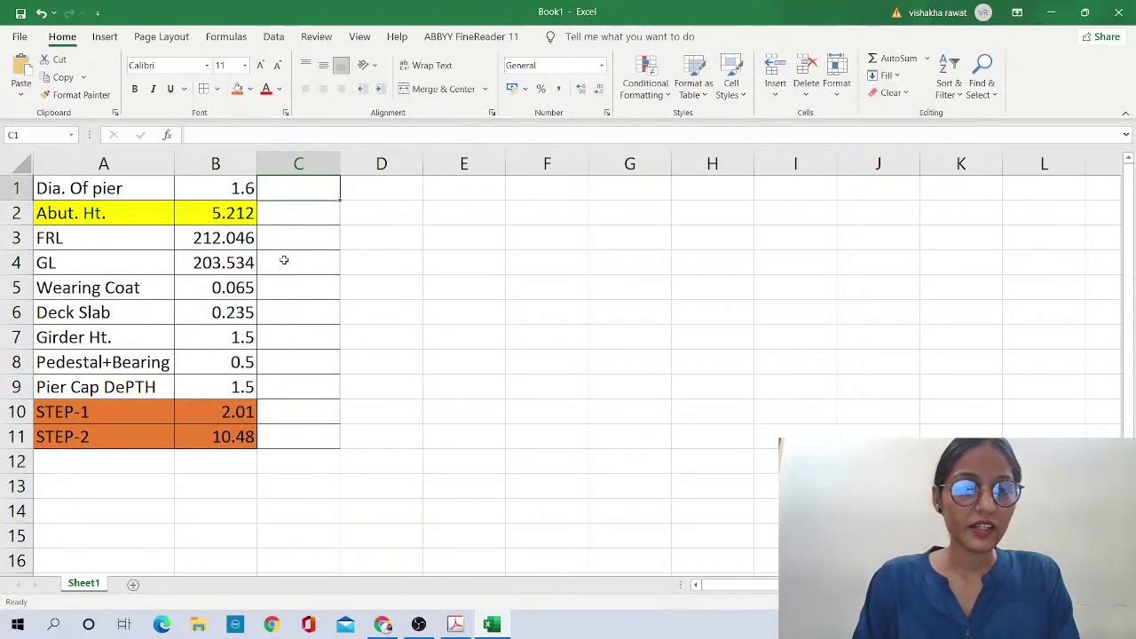
Switch to the PDF drawing in Adobe Acrobat Pro, review the pier section, and fit the whole of page 2 in view
{"action": "key", "text": "alt+Tab"}
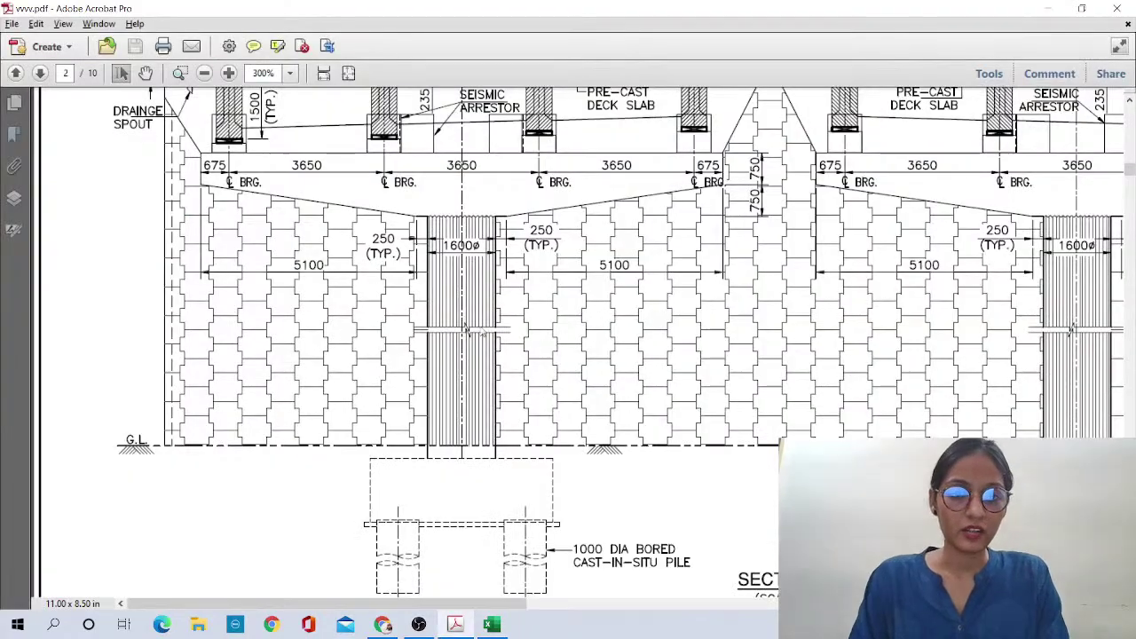
{"action": "scroll", "coordinate": [836, 347], "scroll_direction": "up", "scroll_amount": 3}
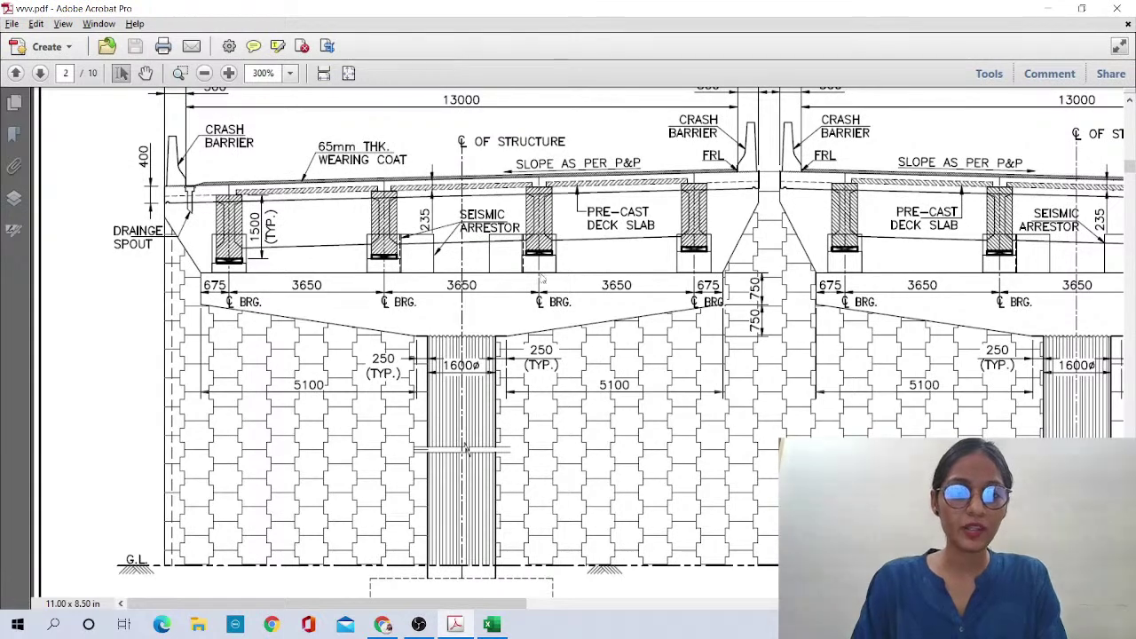
{"action": "left_click", "coordinate": [348, 73]}
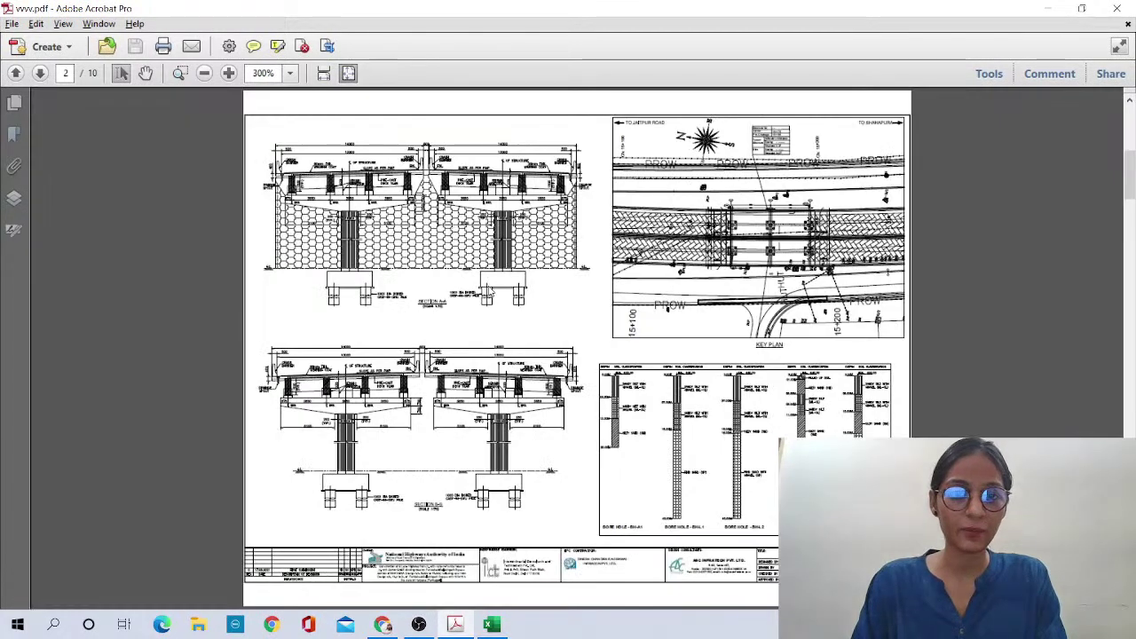
Examine the pier elevation and the plan of pier and pier cap on page 3 of the drawing
{"action": "scroll", "coordinate": [411, 170], "scroll_direction": "up", "scroll_amount": 2, "text": "ctrl"}
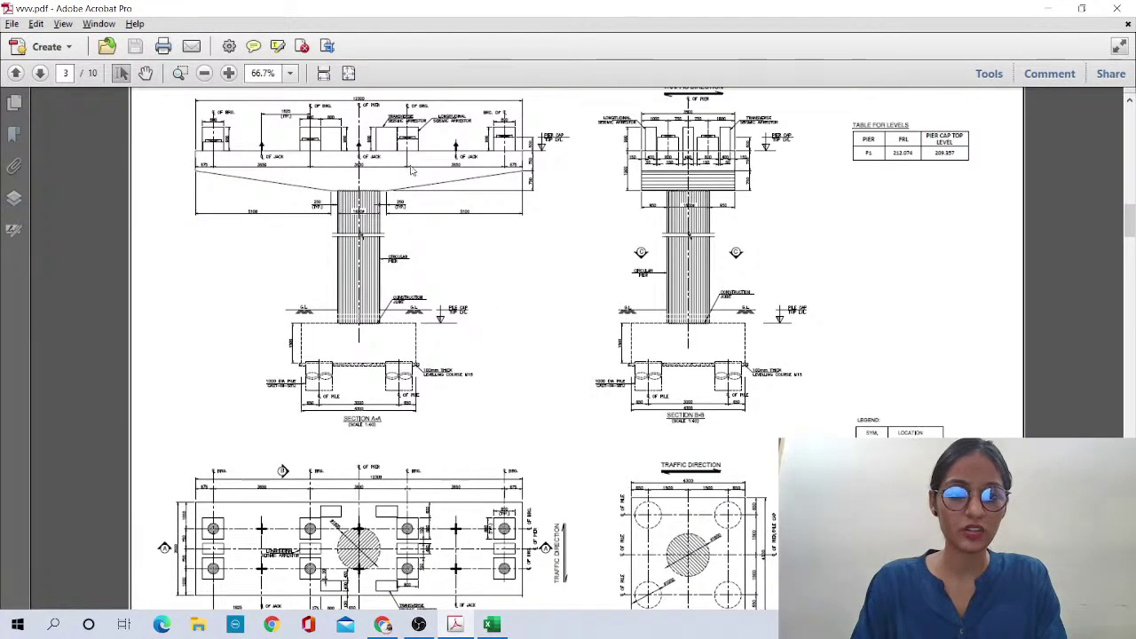
{"action": "scroll", "coordinate": [393, 293], "scroll_direction": "up", "scroll_amount": 1}
{"action": "scroll", "coordinate": [216, 155], "scroll_direction": "up", "scroll_amount": 3, "text": "ctrl"}
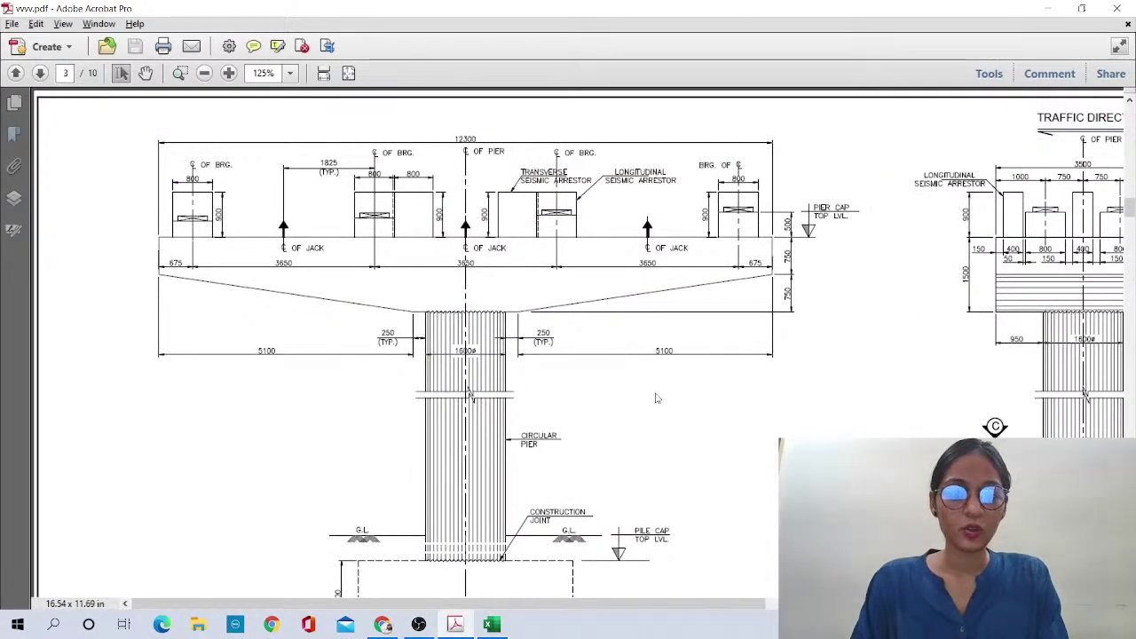
{"action": "scroll", "coordinate": [501, 355], "scroll_direction": "down", "scroll_amount": 2, "text": "ctrl"}
{"action": "scroll", "coordinate": [500, 363], "scroll_direction": "down", "scroll_amount": 6}
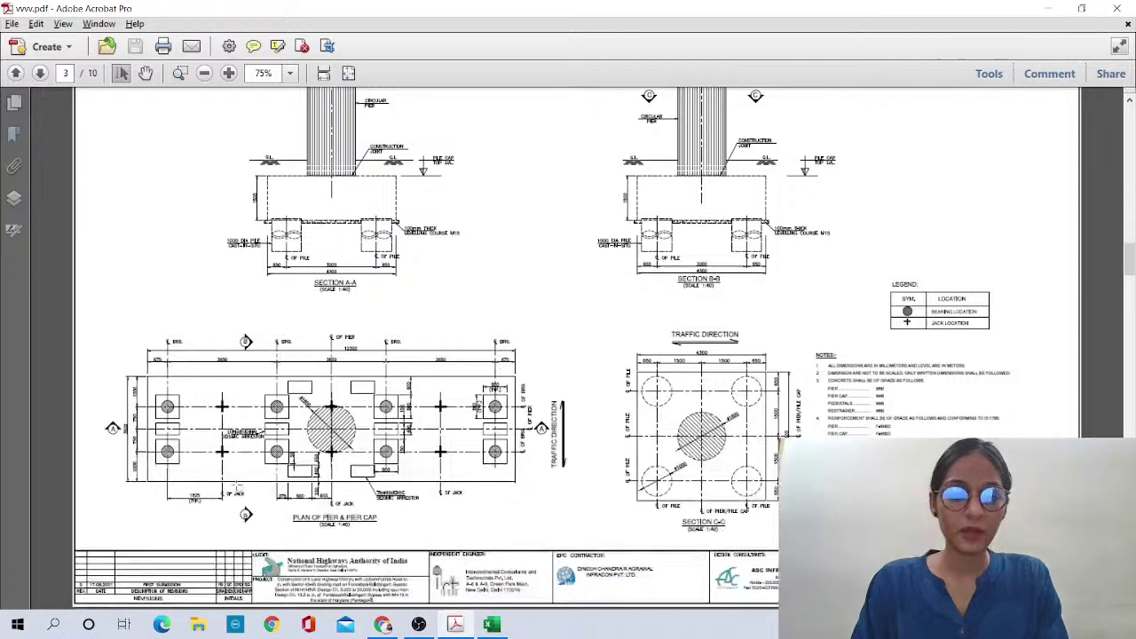
{"action": "scroll", "coordinate": [213, 491], "scroll_direction": "up", "scroll_amount": 2, "text": "ctrl"}
{"action": "scroll", "coordinate": [209, 490], "scroll_direction": "up", "scroll_amount": 1, "text": "ctrl"}
{"action": "scroll", "coordinate": [463, 473], "scroll_direction": "down", "scroll_amount": 1, "text": "ctrl"}
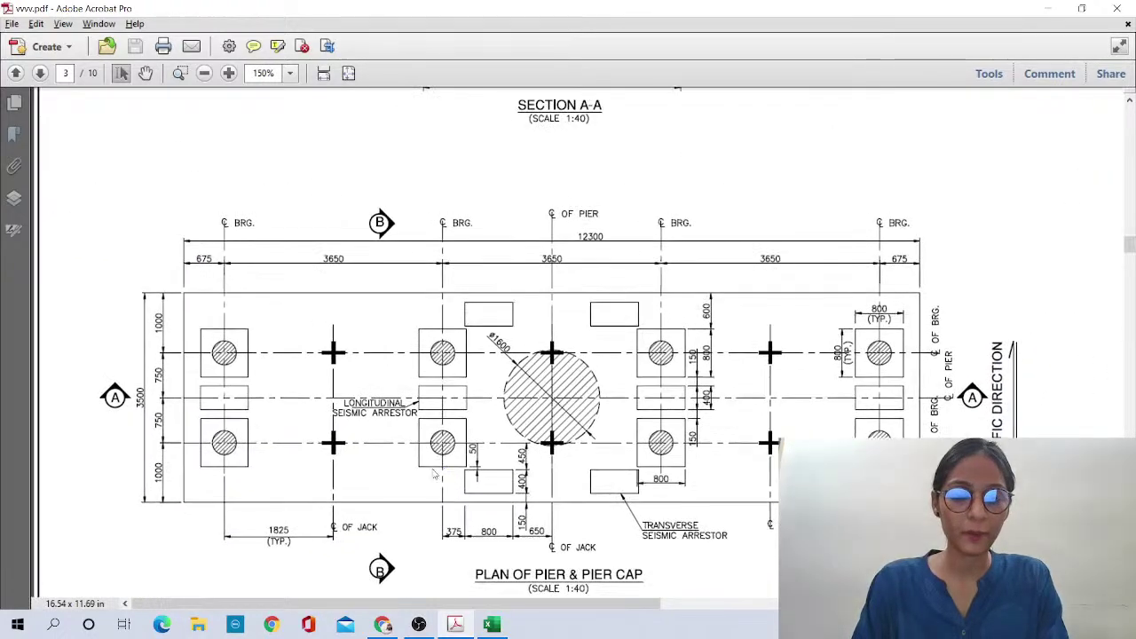
{"action": "scroll", "coordinate": [463, 473], "scroll_direction": "up", "scroll_amount": 1, "text": "ctrl"}
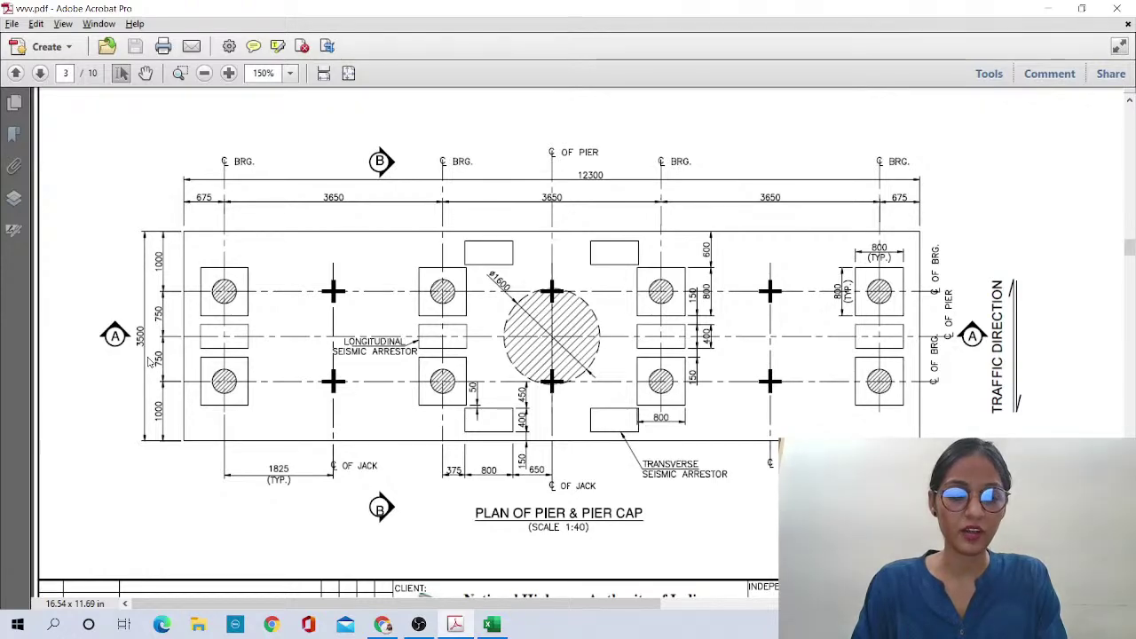
{"action": "scroll", "coordinate": [538, 280], "scroll_direction": "down", "scroll_amount": 2, "text": "ctrl"}
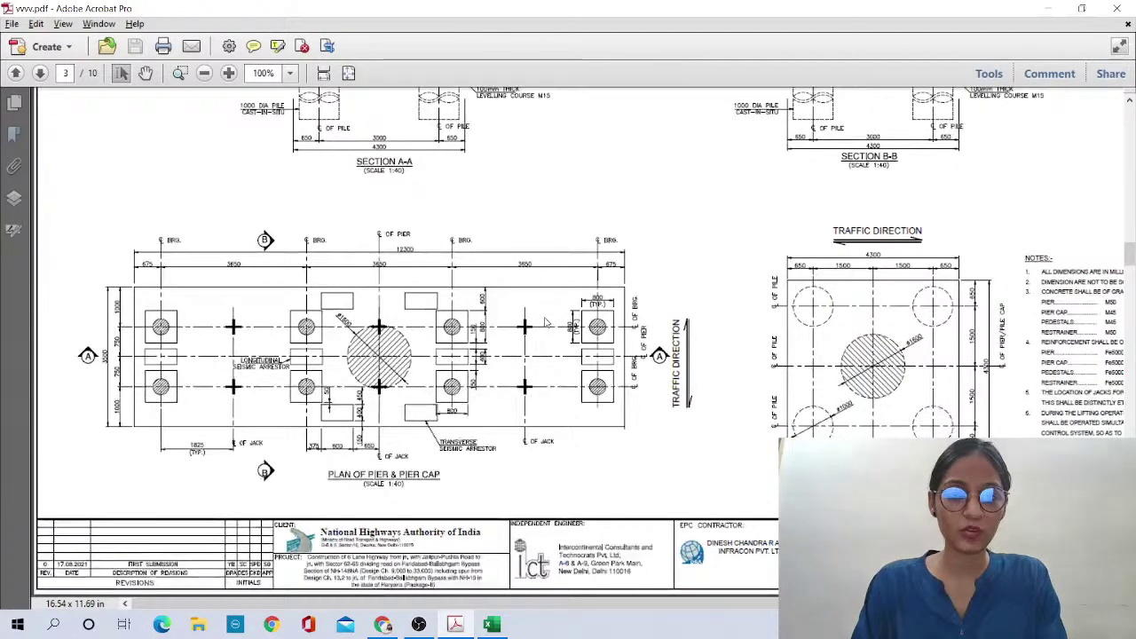
Examine Section A-A on page 3 for the pier cap's length, its rectangular and tapered portions, and their depths
{"action": "scroll", "coordinate": [365, 302], "scroll_direction": "up", "scroll_amount": 5}
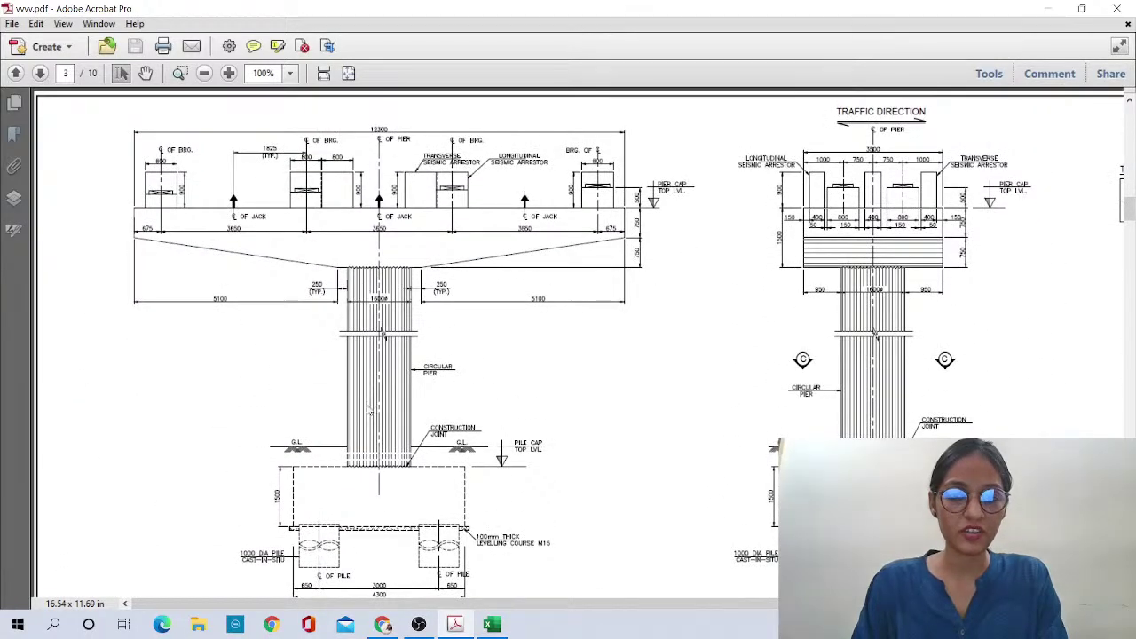
{"action": "scroll", "coordinate": [406, 363], "scroll_direction": "down", "scroll_amount": 1}
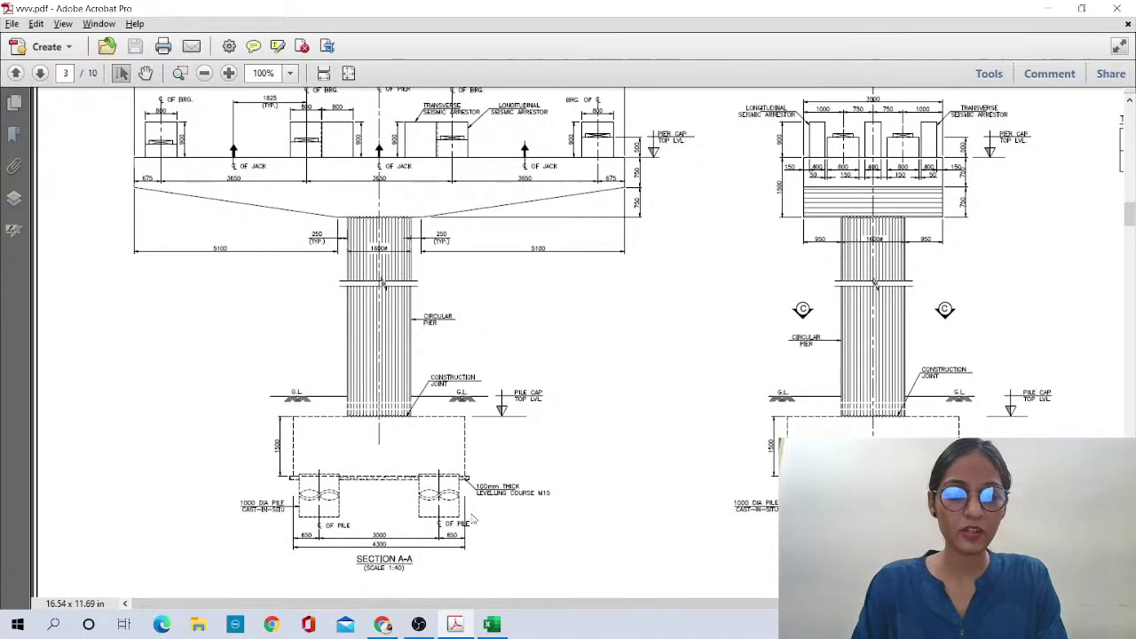
{"action": "scroll", "coordinate": [51, 417], "scroll_direction": "down", "scroll_amount": 5}
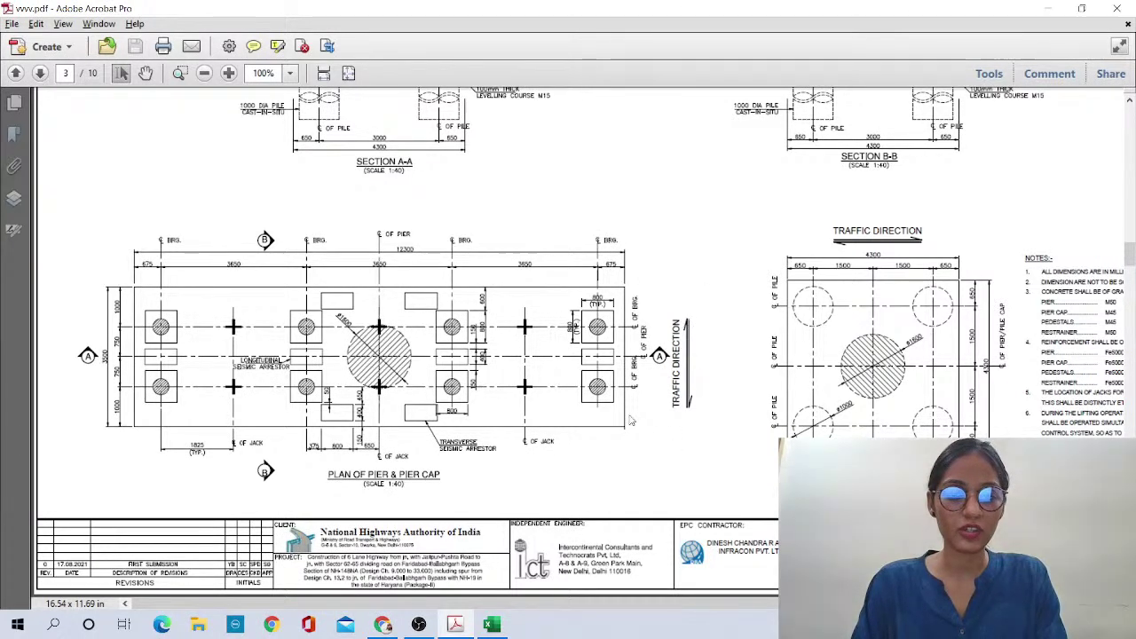
{"action": "scroll", "coordinate": [357, 431], "scroll_direction": "up", "scroll_amount": 10}
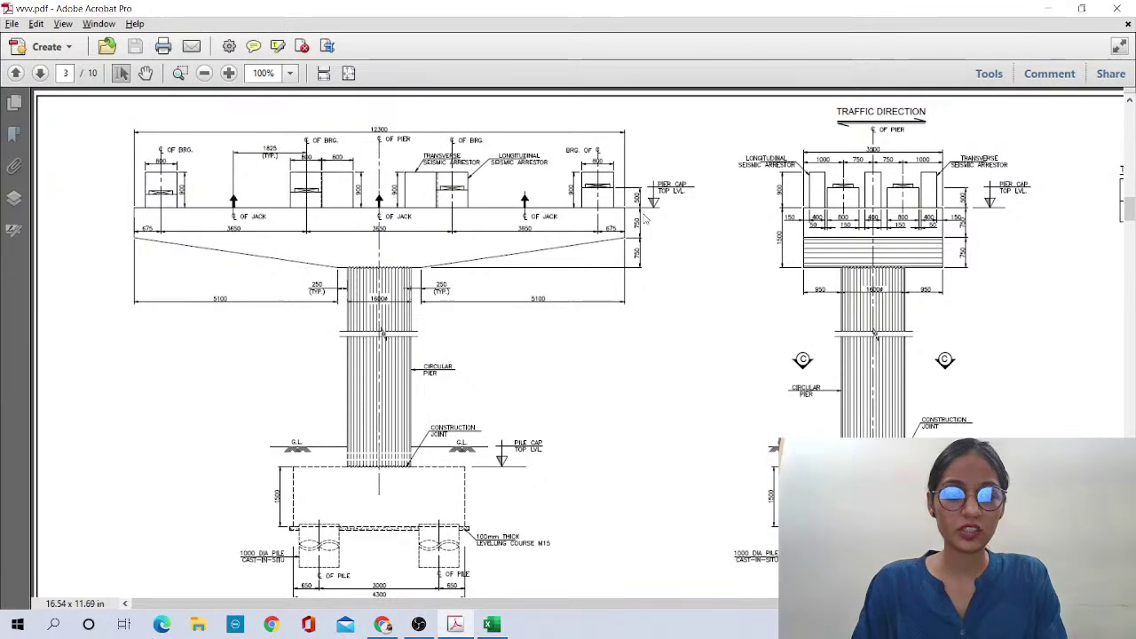
{"action": "scroll", "coordinate": [637, 227], "scroll_direction": "up", "scroll_amount": 2}
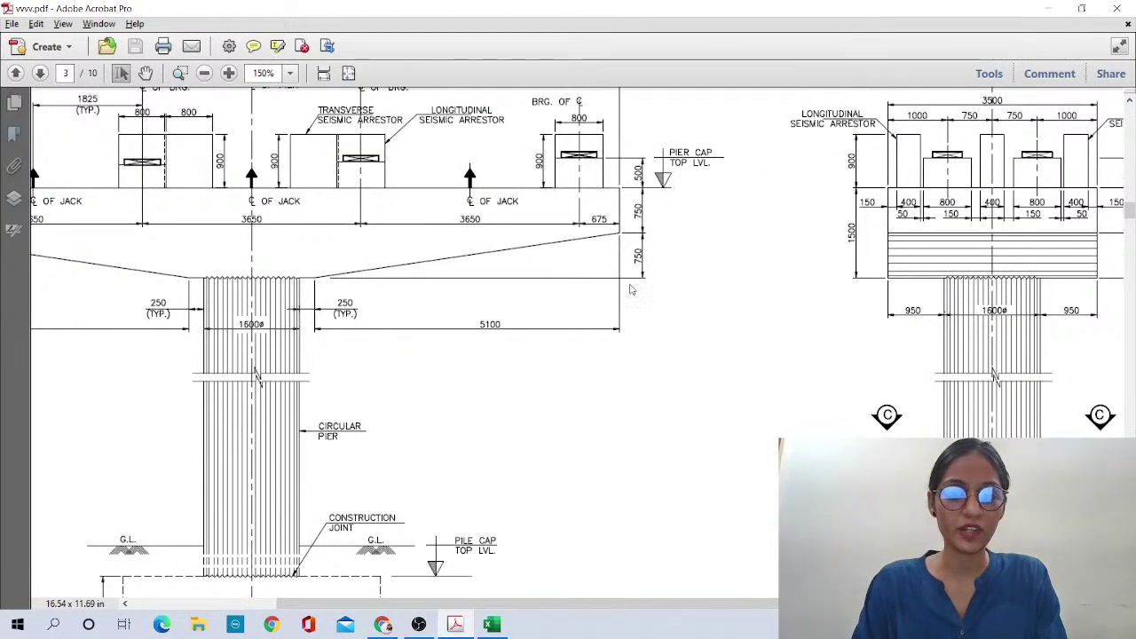
{"action": "scroll", "coordinate": [622, 287], "scroll_direction": "down", "scroll_amount": 1}
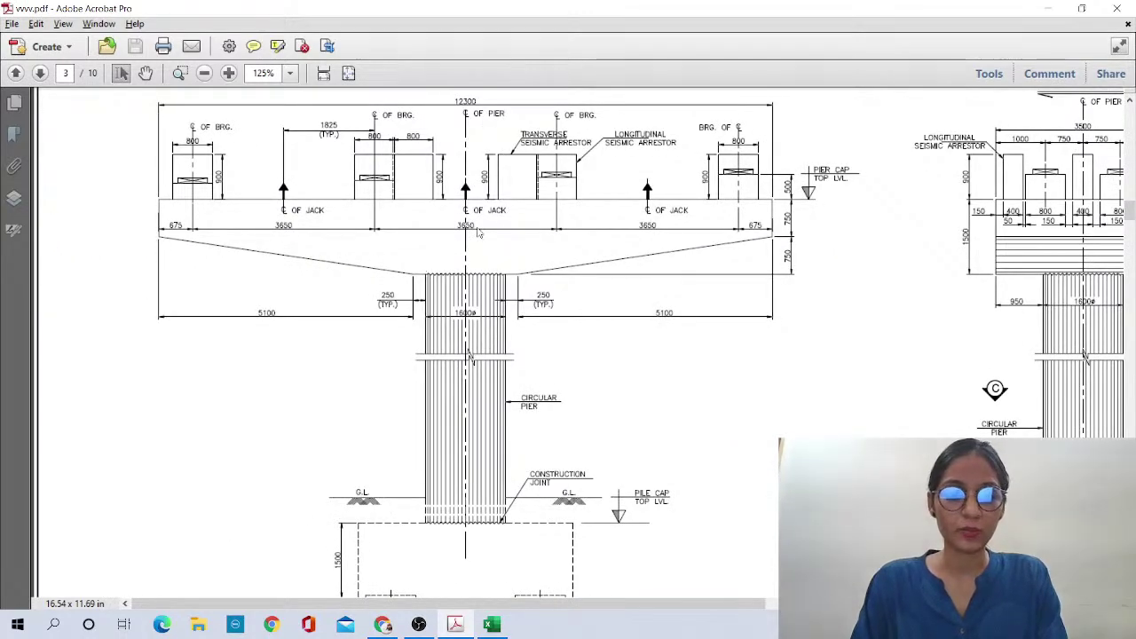
{"action": "middle_click", "coordinate": [555, 278]}
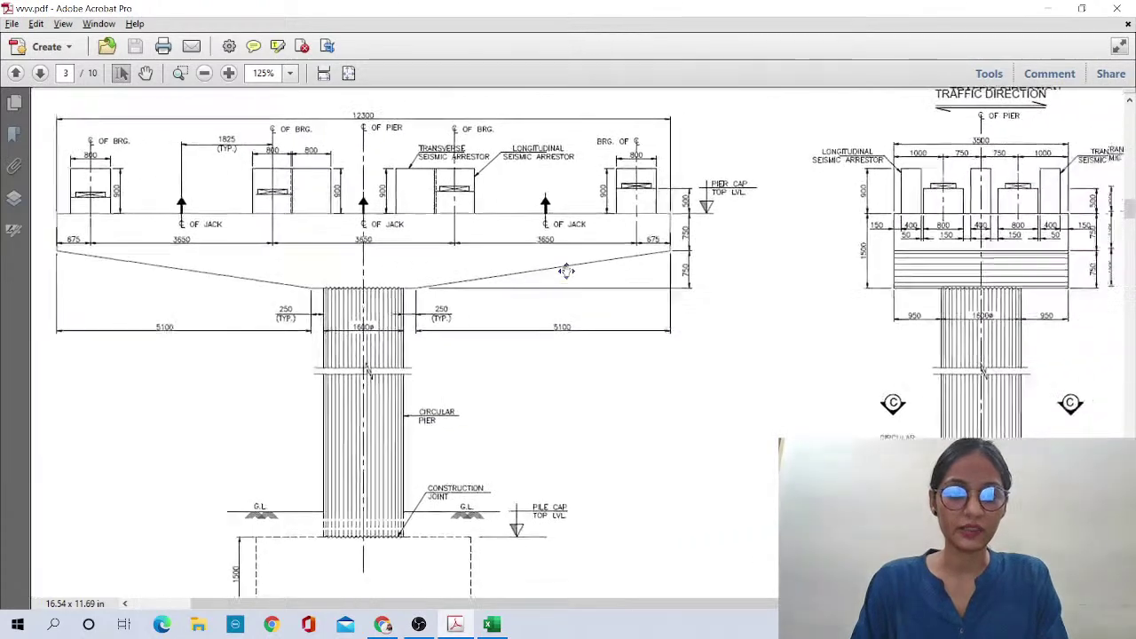
{"action": "scroll", "coordinate": [566, 271], "scroll_direction": "down", "scroll_amount": 2}
{"action": "scroll", "coordinate": [869, 301], "scroll_direction": "down", "scroll_amount": 2}
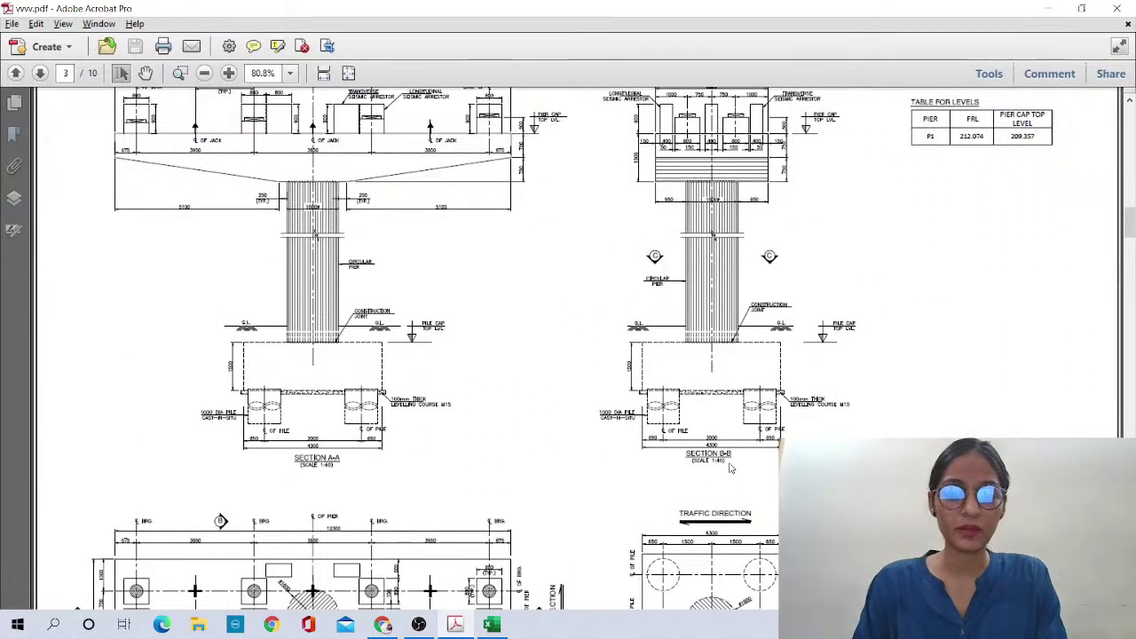
Compare Section B-B with the plan of pier and pier cap to read the pier cap's width
{"action": "scroll", "coordinate": [249, 478], "scroll_direction": "down", "scroll_amount": 3}
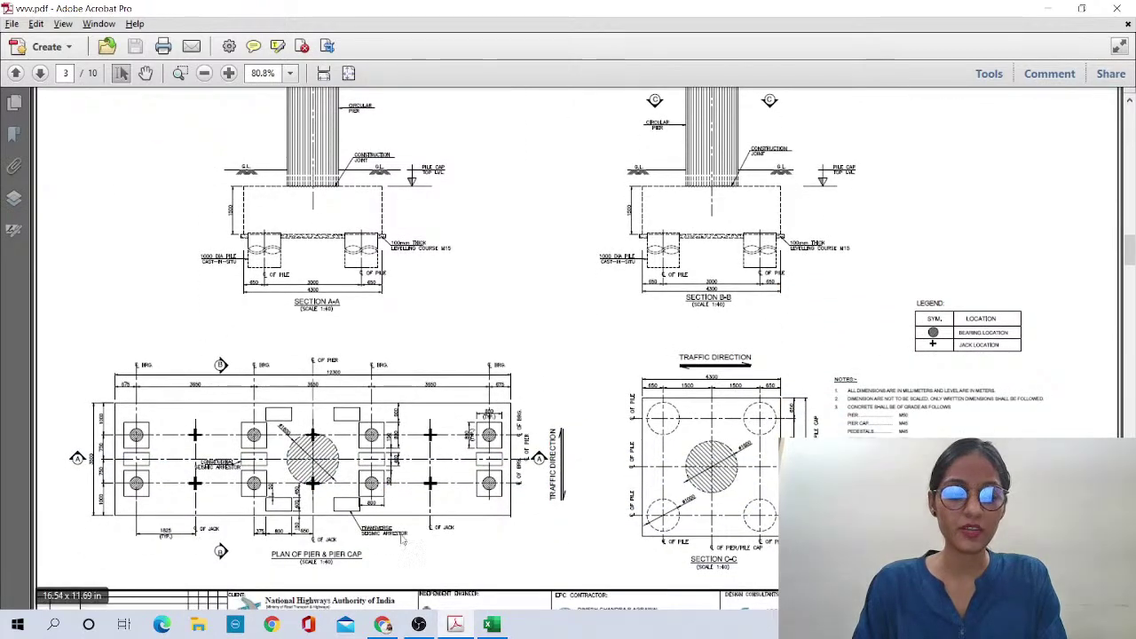
{"action": "scroll", "coordinate": [867, 368], "scroll_direction": "up", "scroll_amount": 4}
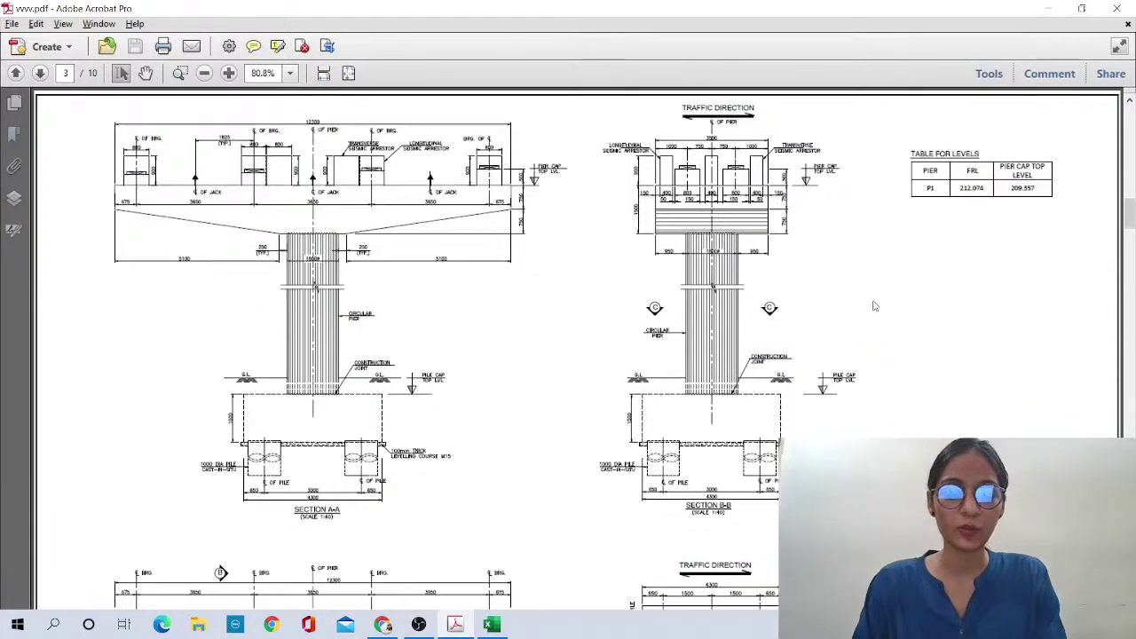
{"action": "scroll", "coordinate": [771, 223], "scroll_direction": "up", "scroll_amount": 2}
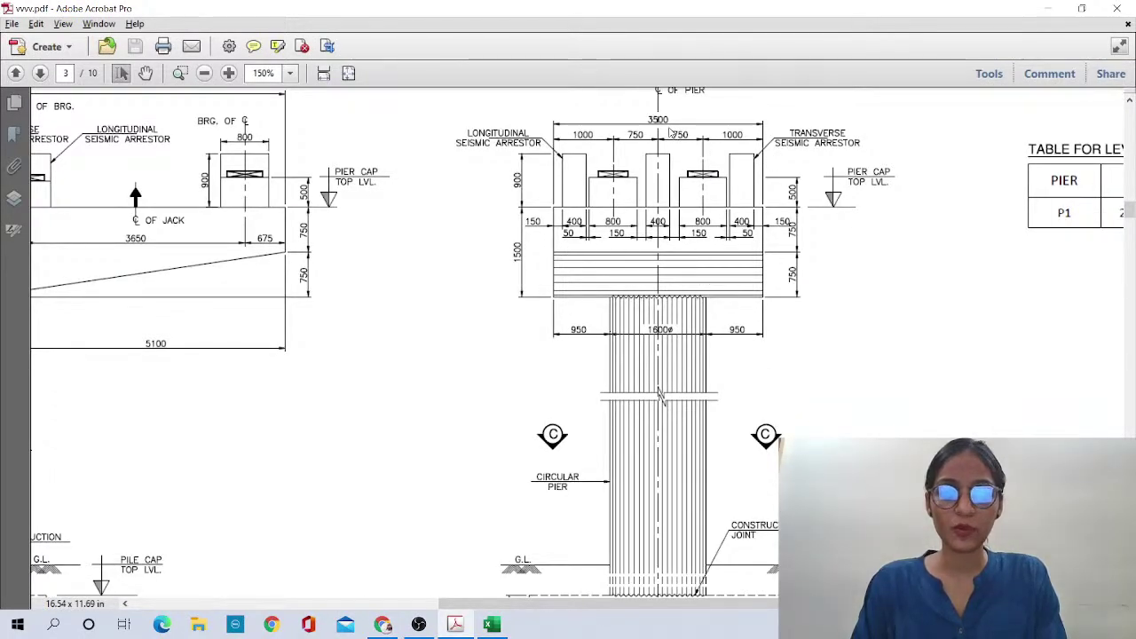
{"action": "scroll", "coordinate": [670, 131], "scroll_direction": "down", "scroll_amount": 1}
{"action": "scroll", "coordinate": [78, 421], "scroll_direction": "down", "scroll_amount": 5}
{"action": "scroll", "coordinate": [78, 421], "scroll_direction": "up", "scroll_amount": 2}
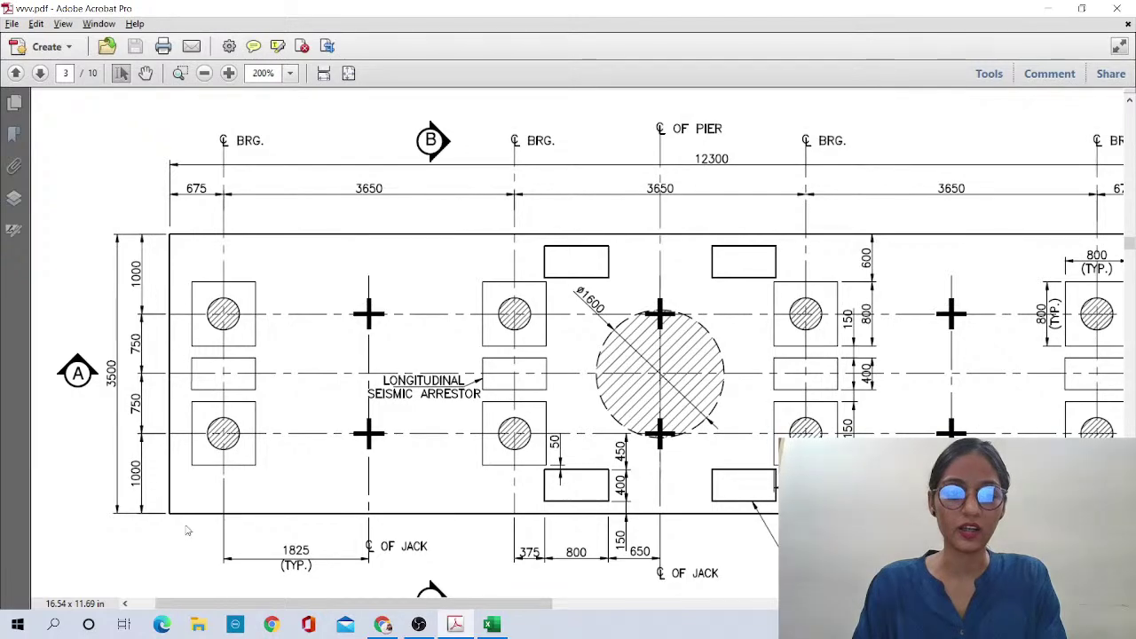
{"action": "scroll", "coordinate": [238, 308], "scroll_direction": "down", "scroll_amount": 3}
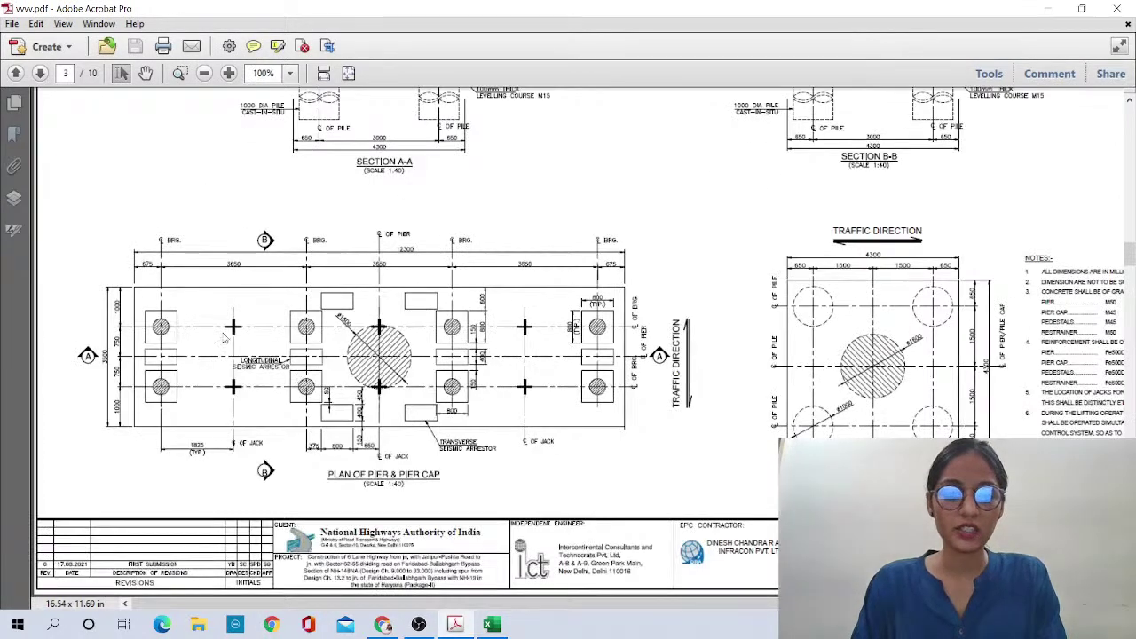
{"action": "scroll", "coordinate": [278, 417], "scroll_direction": "up", "scroll_amount": 10}
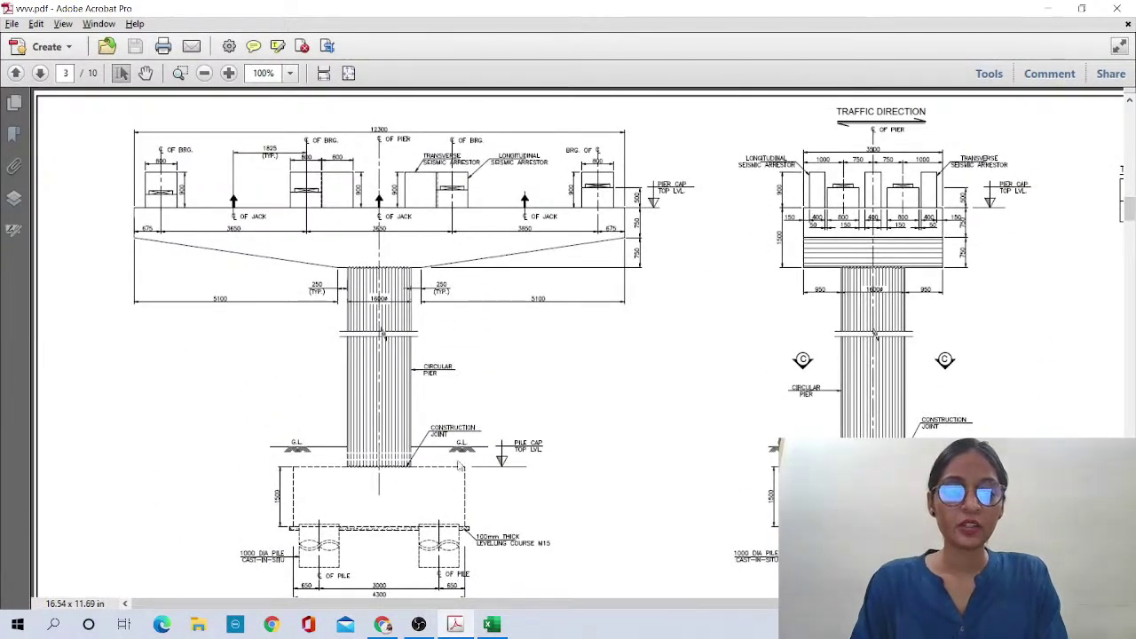
Switch to the Excel workbook and clear all formatting and borders from the empty range C1:C12
{"action": "key", "text": "alt+Tab"}
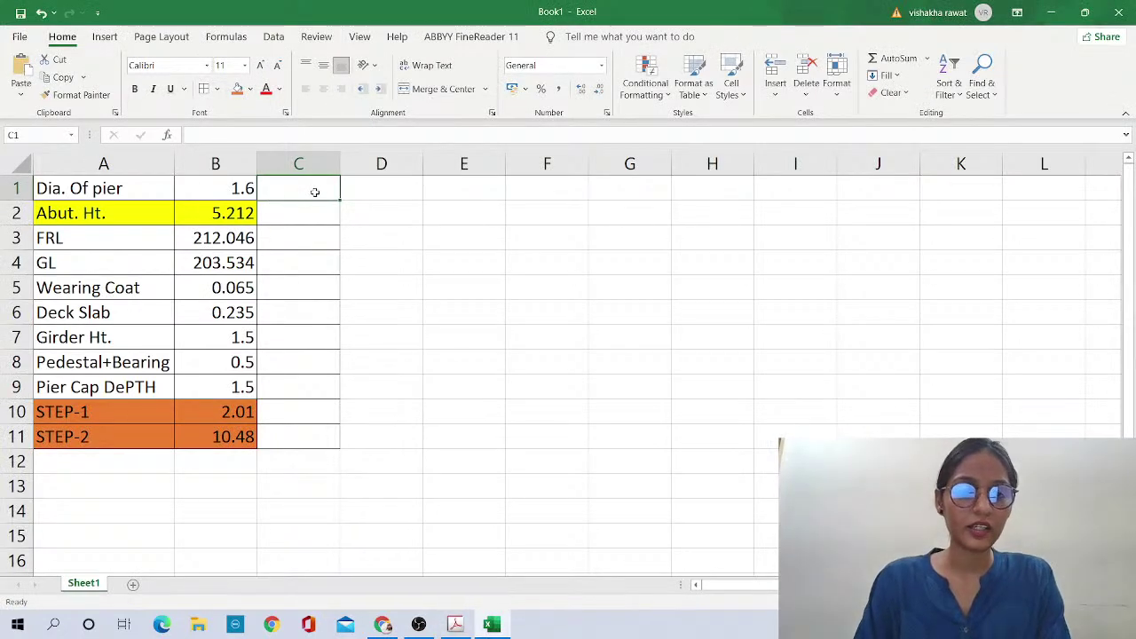
{"action": "left_click_drag", "start_coordinate": [339, 200], "coordinate": [311, 468]}
{"action": "left_click", "coordinate": [887, 93]}
{"action": "left_click", "coordinate": [900, 112]}
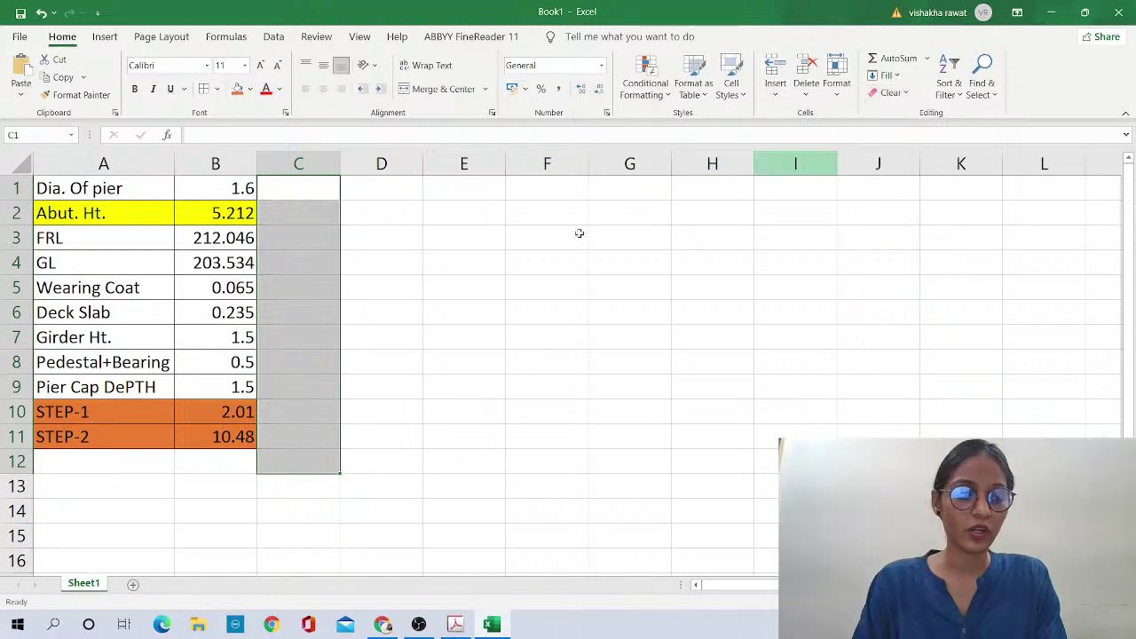
Apply borders to all cells in D1:F5 and enter the label "Length of pier Cap" in D1
{"action": "left_click_drag", "start_coordinate": [375, 190], "coordinate": [525, 292]}
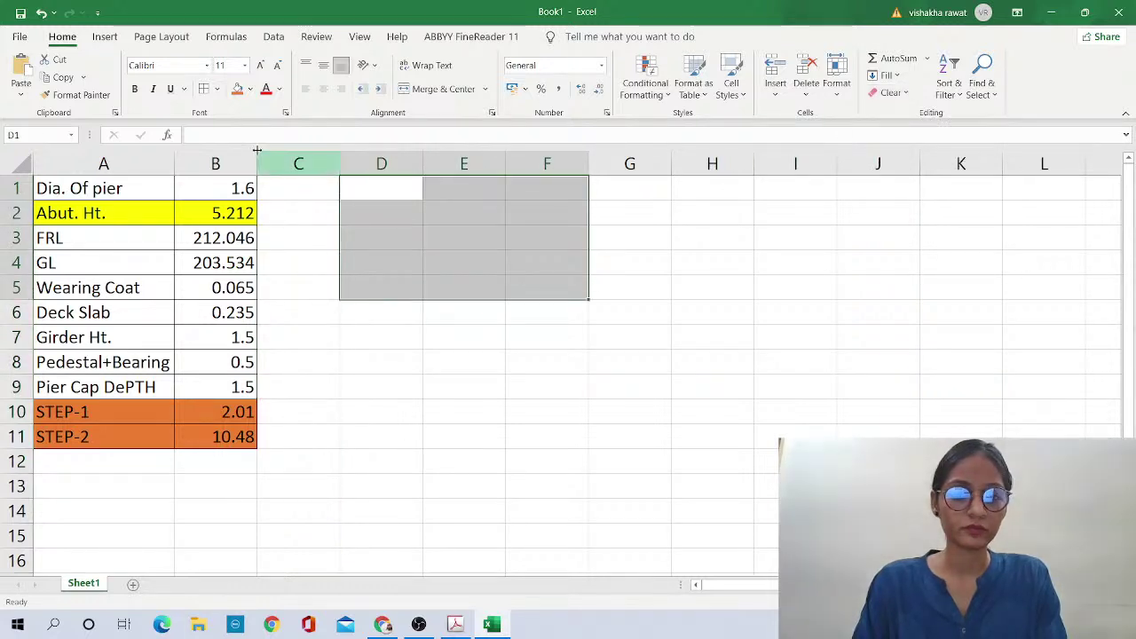
{"action": "left_click", "coordinate": [407, 189]}
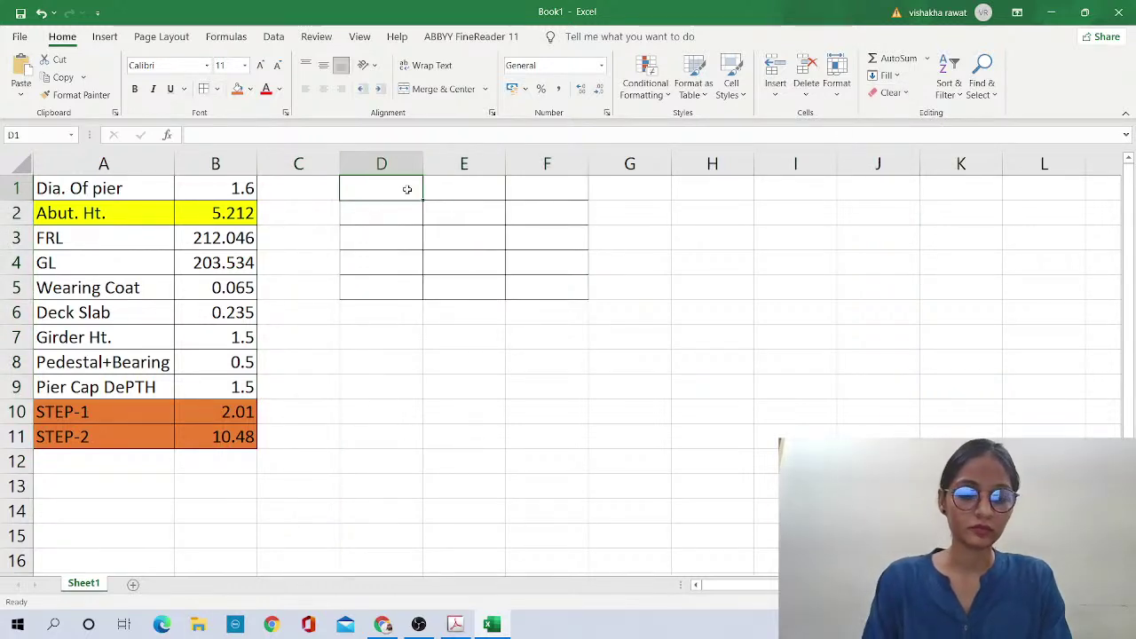
{"action": "type", "text": "Length"}
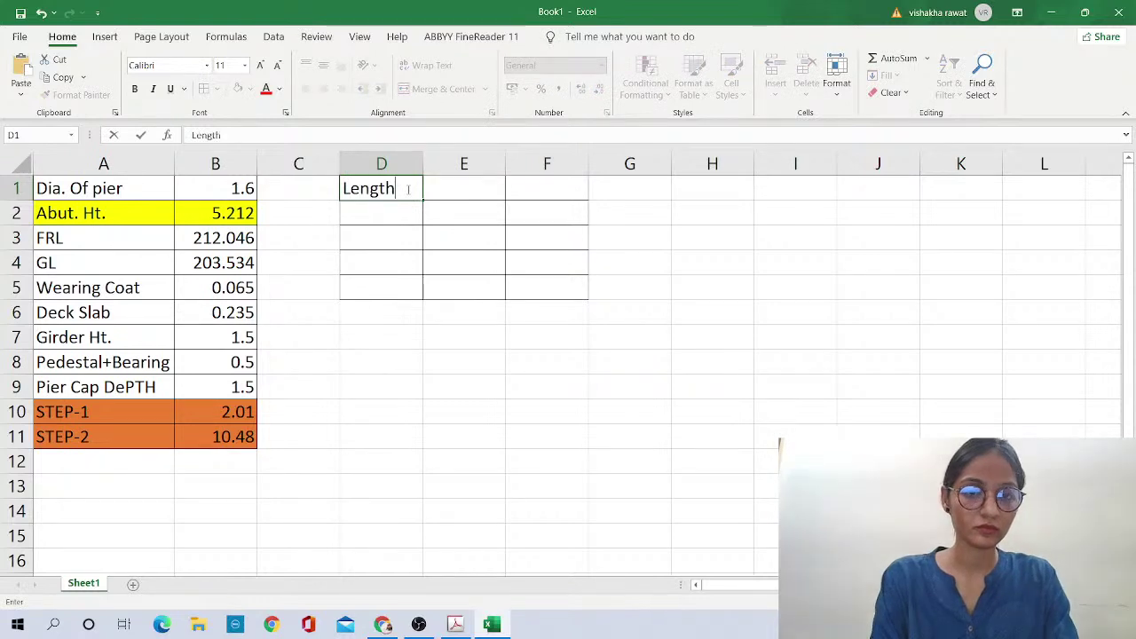
{"action": "type", "text": " of pier Cap"}
{"action": "key", "text": "Return"}
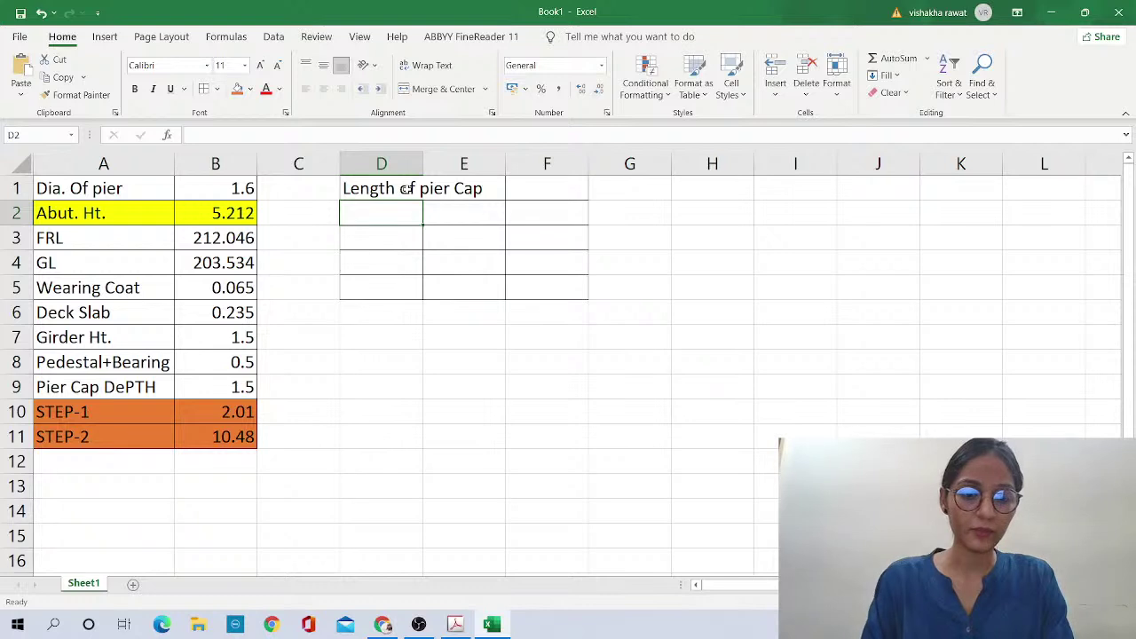
Enter the labels "Width" in D2 and "Depth" in D3, and autofit column D to its text
{"action": "type", "text": "Width"}
{"action": "key", "text": "Return"}
{"action": "type", "text": "Depth"}
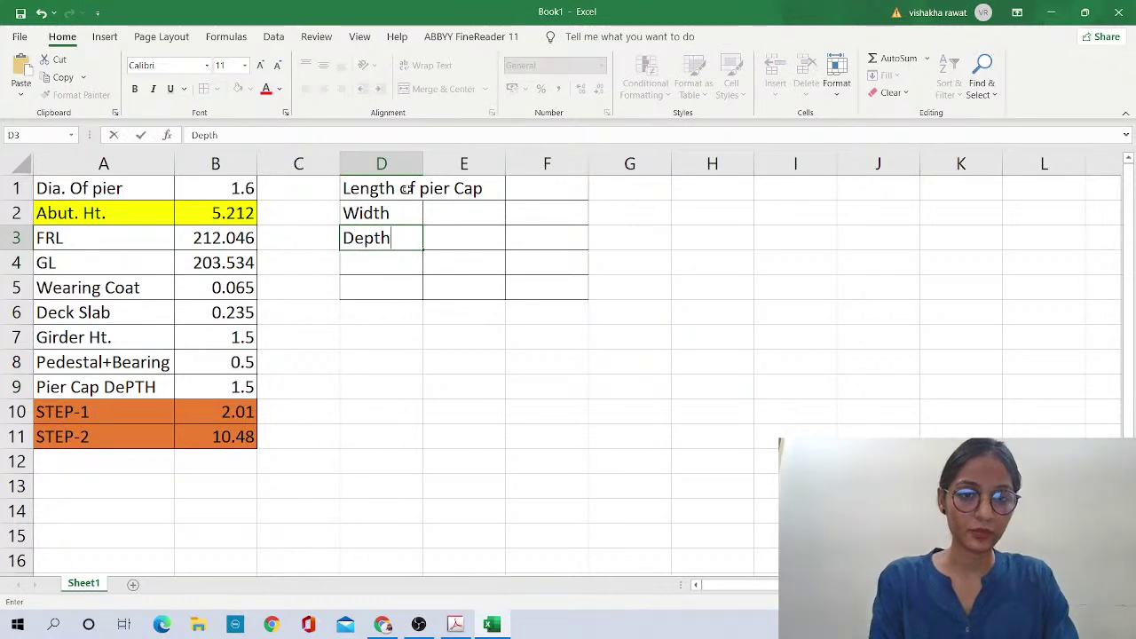
{"action": "key", "text": "Tab"}
{"action": "double_click", "coordinate": [426, 160]}
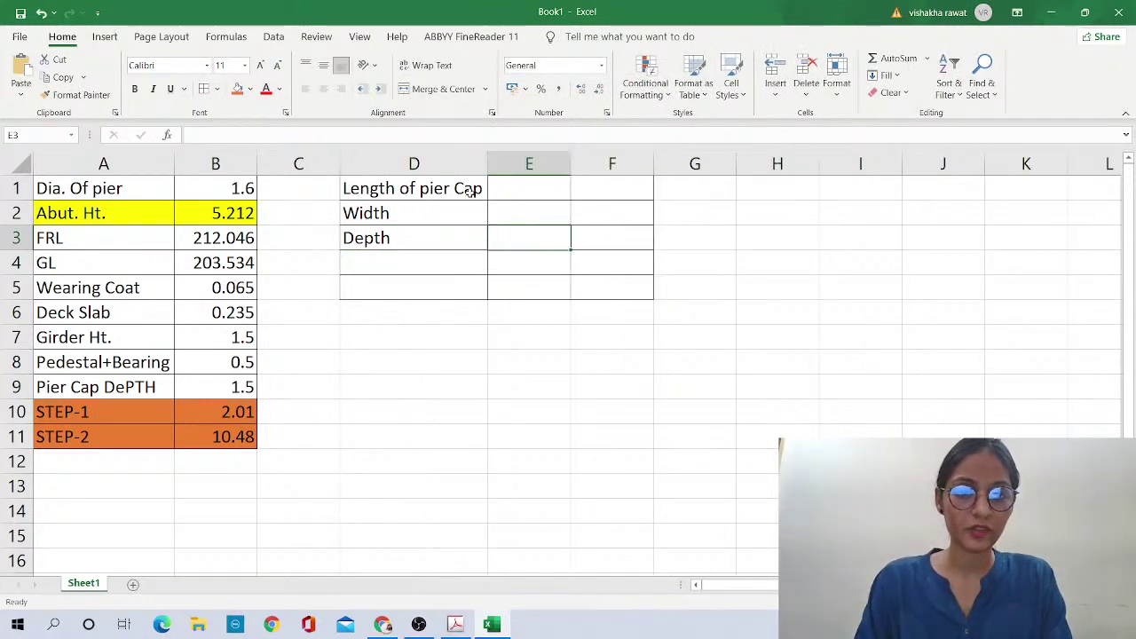
Enter the pier cap length 12.3 in E1, width 3.5 in E2 and depth 1.5 in E3
{"action": "left_click", "coordinate": [530, 189]}
{"action": "type", "text": "1"}
{"action": "key", "text": "Return"}
{"action": "type", "text": "3.5"}
{"action": "key", "text": "Return"}
{"action": "type", "text": "1.5"}
{"action": "key", "text": "Return"}
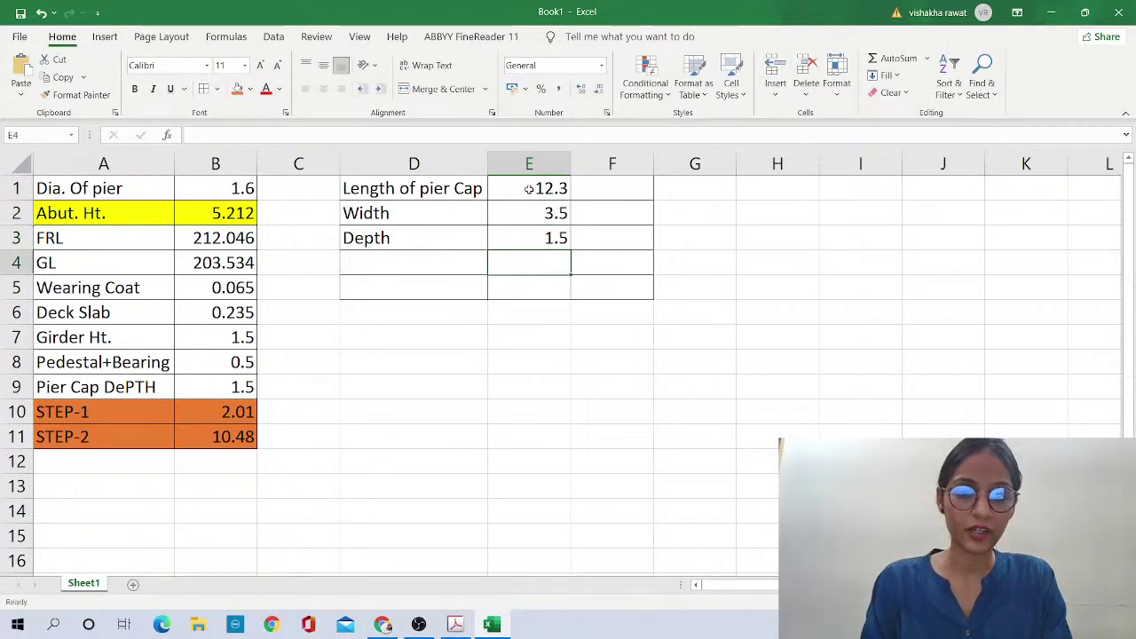
Enter the labels "Area1 (Rec.)" in D4 and "Area2(Trapezium)" in D5
{"action": "left_click", "coordinate": [461, 269]}
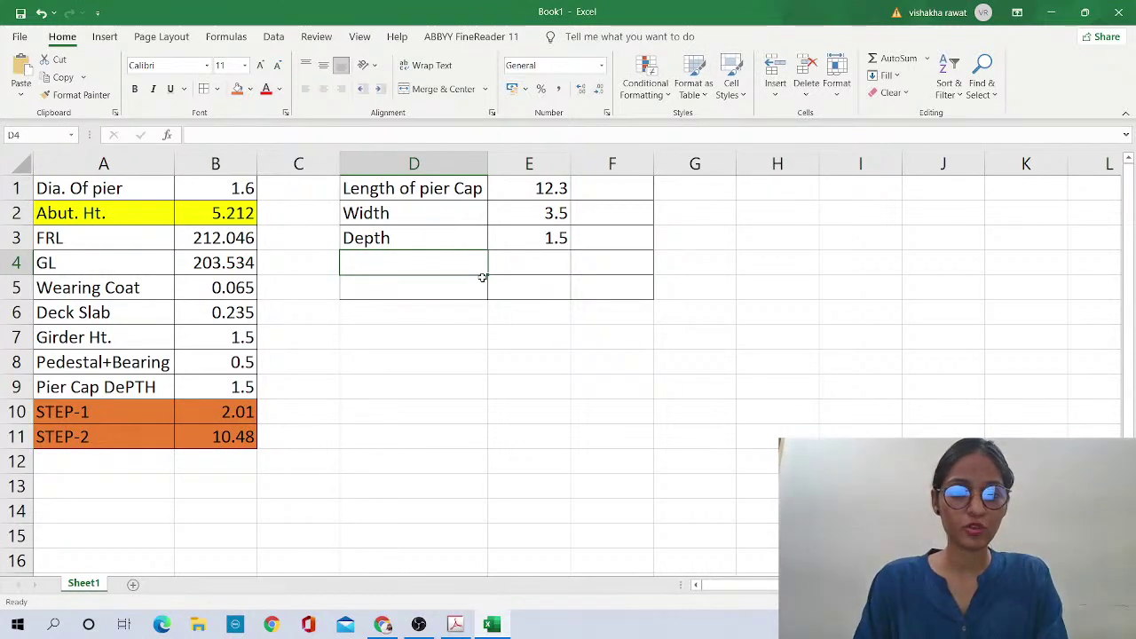
{"action": "type", "text": "Area"}
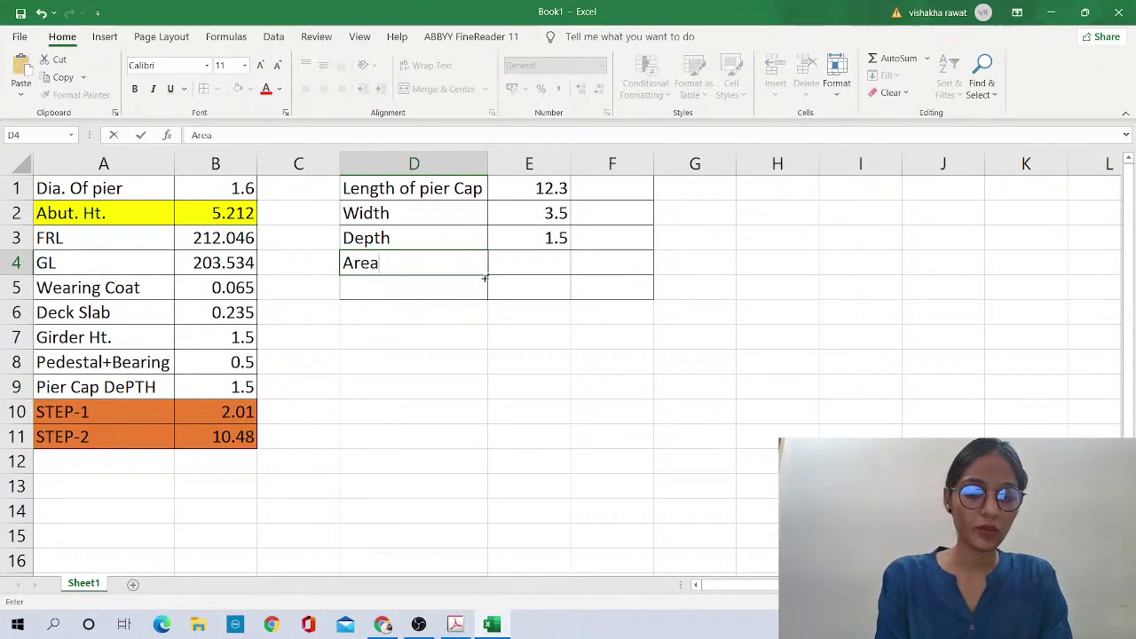
{"action": "type", "text": "1 (Rec"}
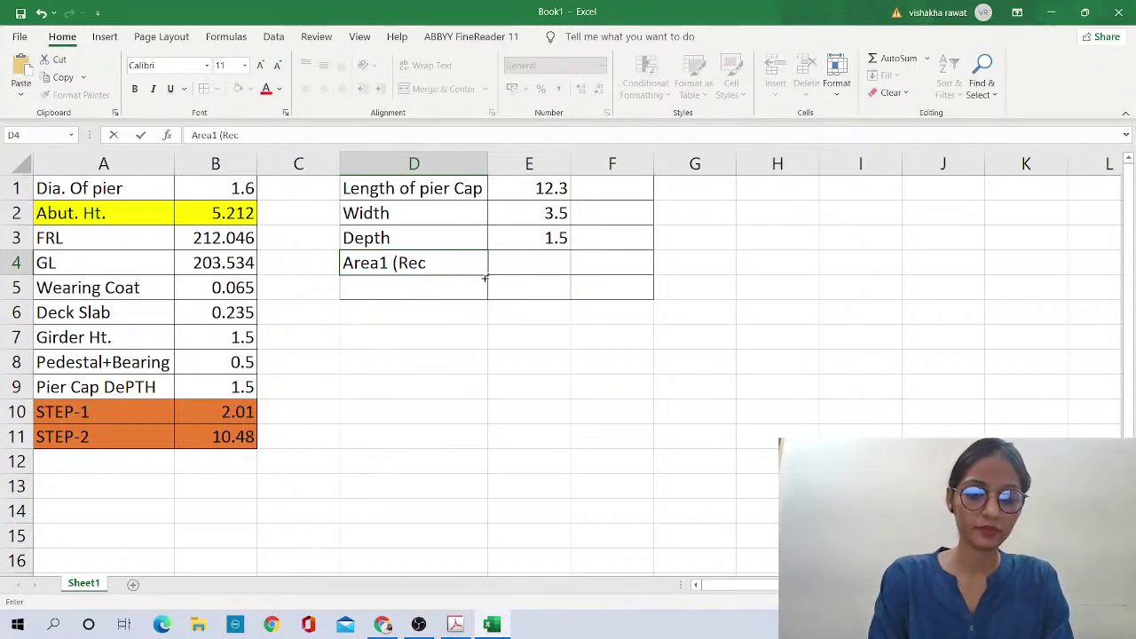
{"action": "type", "text": ".)"}
{"action": "key", "text": "Return"}
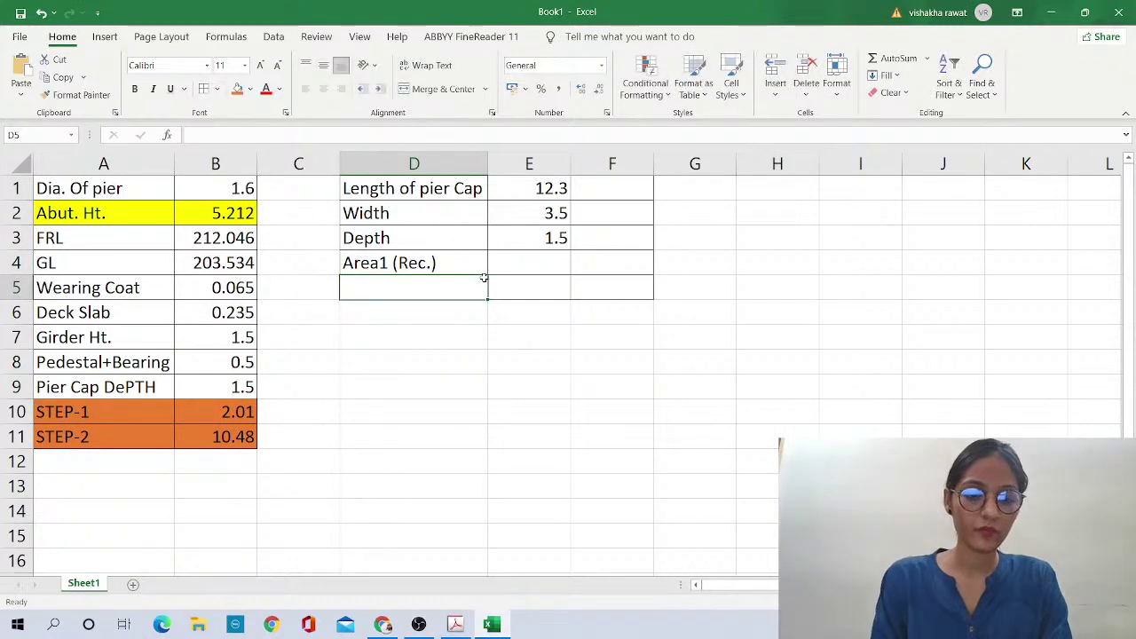
{"action": "type", "text": "Area2(T"}
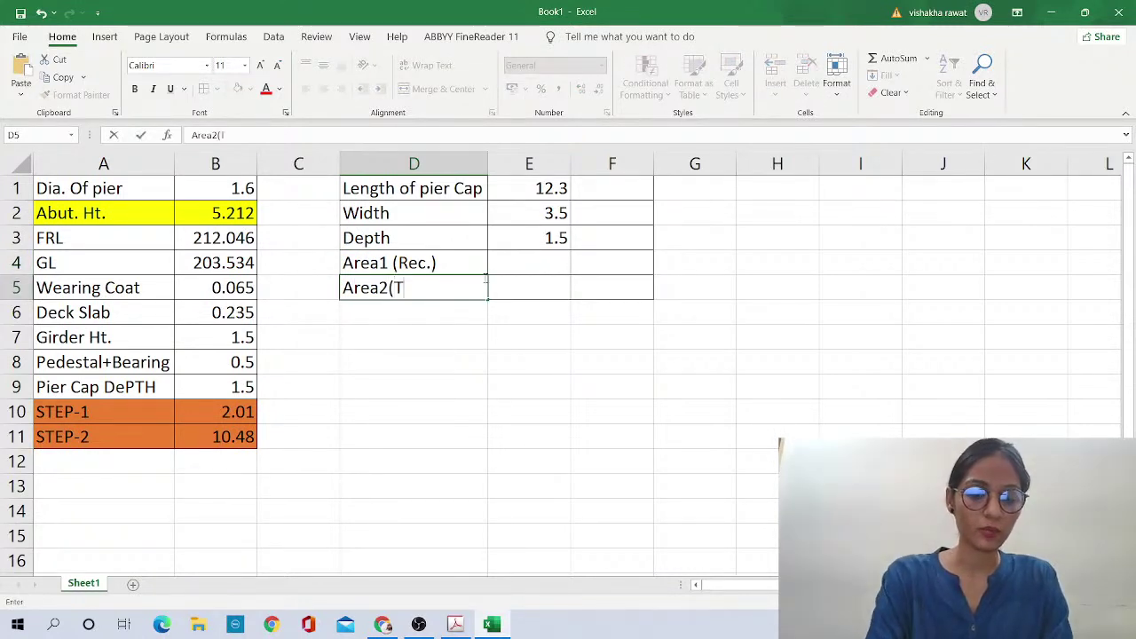
{"action": "type", "text": "rapexi"}
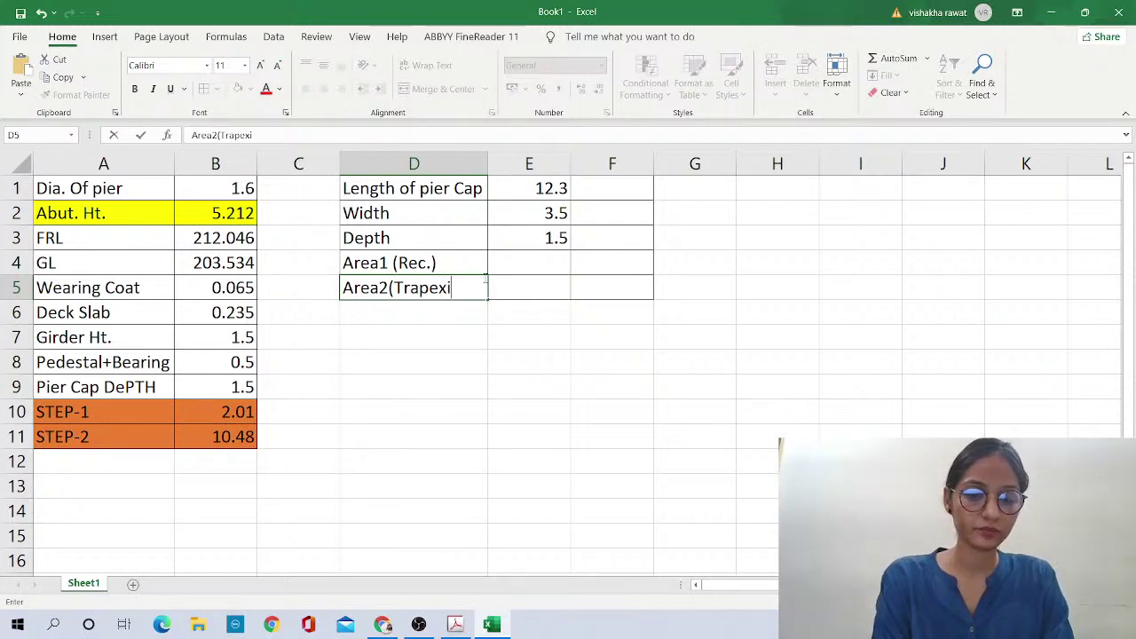
{"action": "key", "text": "BackSpace"}
{"action": "type", "text": "zium"}
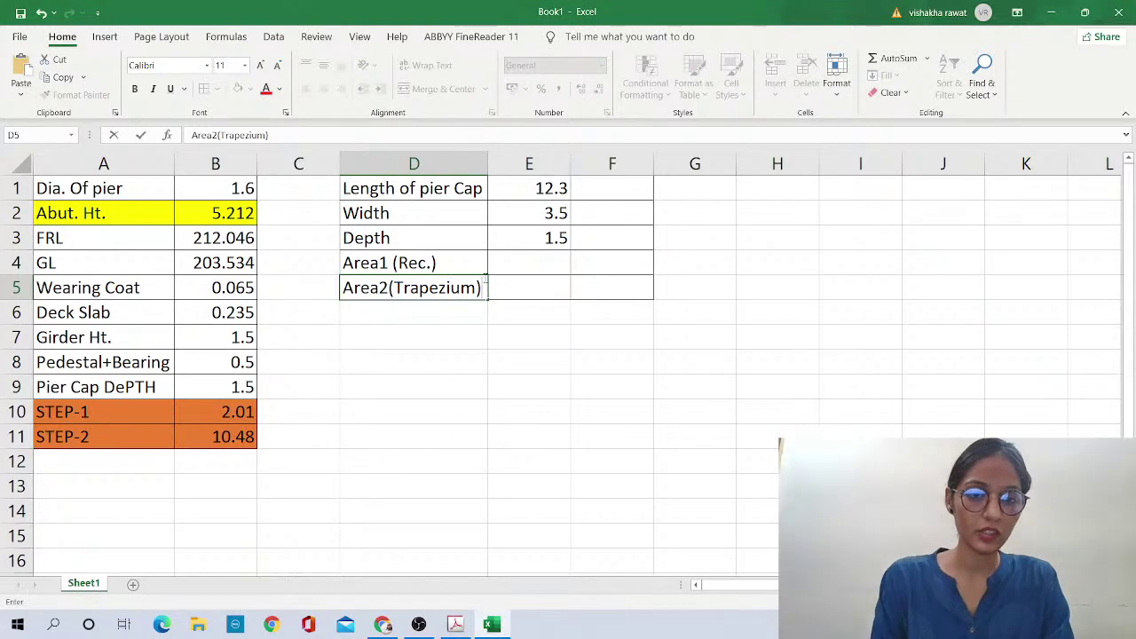
{"action": "type", "text": ")"}
{"action": "key", "text": "Return"}
Calculate the pier cap's rectangular part in E4 with the formula =E1*E2*E3/2, checking its shape in the PDF drawing
{"action": "left_click", "coordinate": [525, 262]}
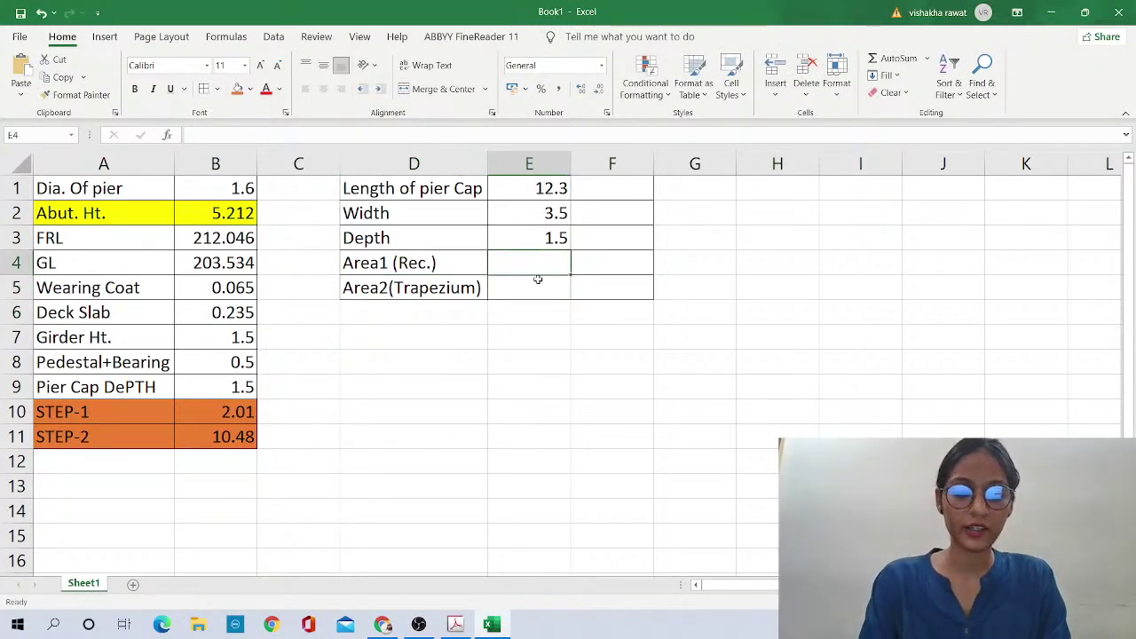
{"action": "type", "text": "="}
{"action": "key", "text": "alt+Tab"}
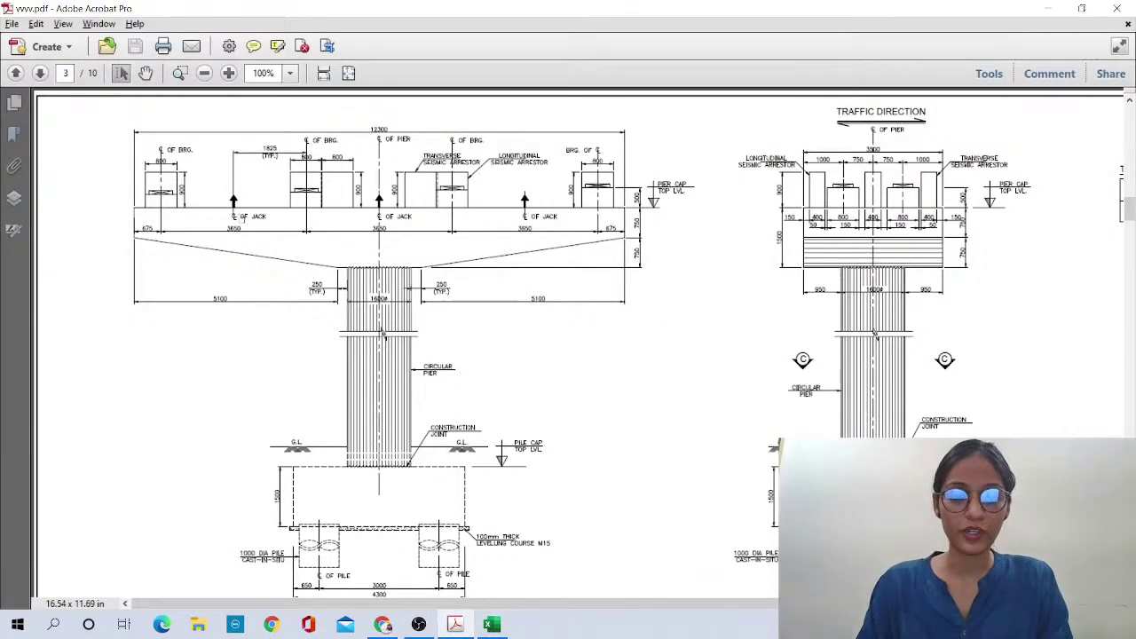
{"action": "scroll", "coordinate": [383, 333], "scroll_direction": "up", "scroll_amount": 3}
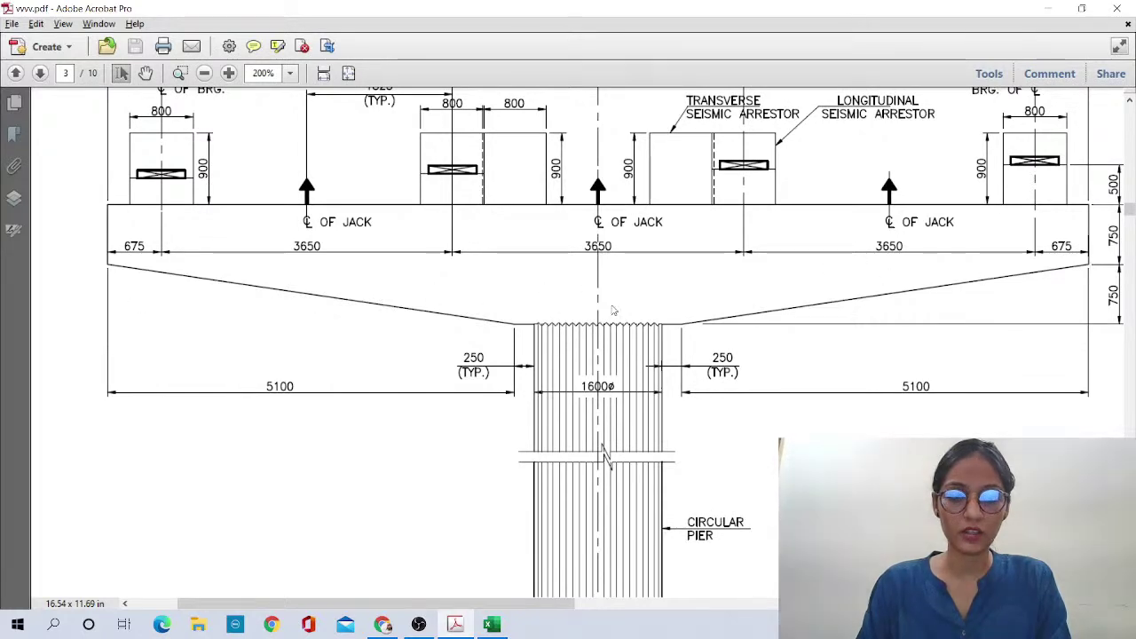
{"action": "key", "text": "alt+Tab"}
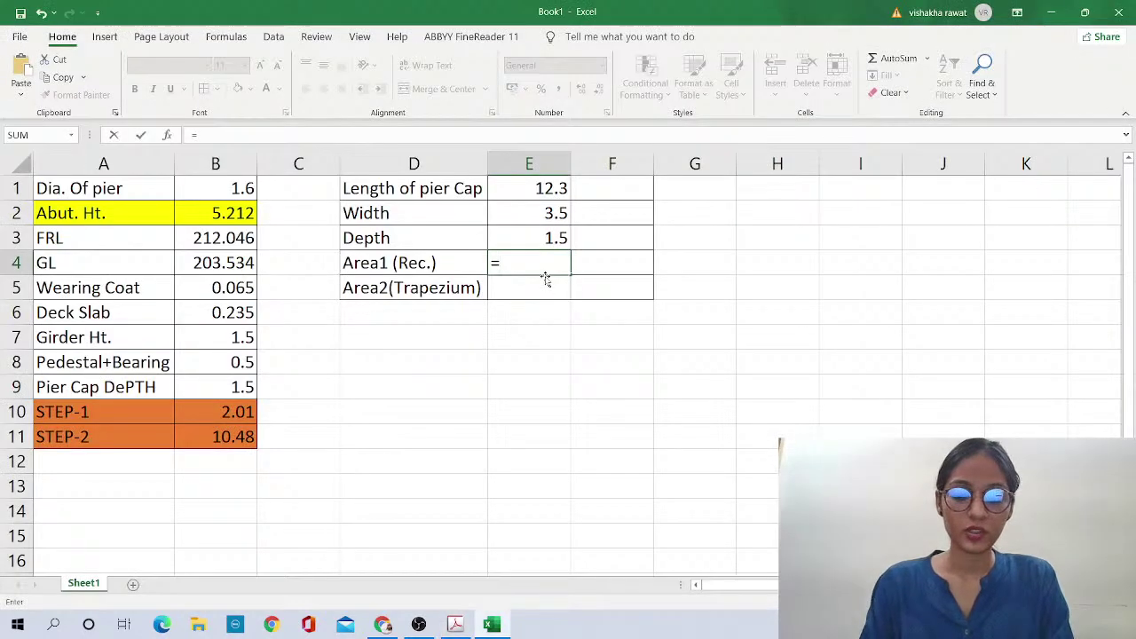
{"action": "left_click", "coordinate": [543, 189]}
{"action": "type", "text": "*"}
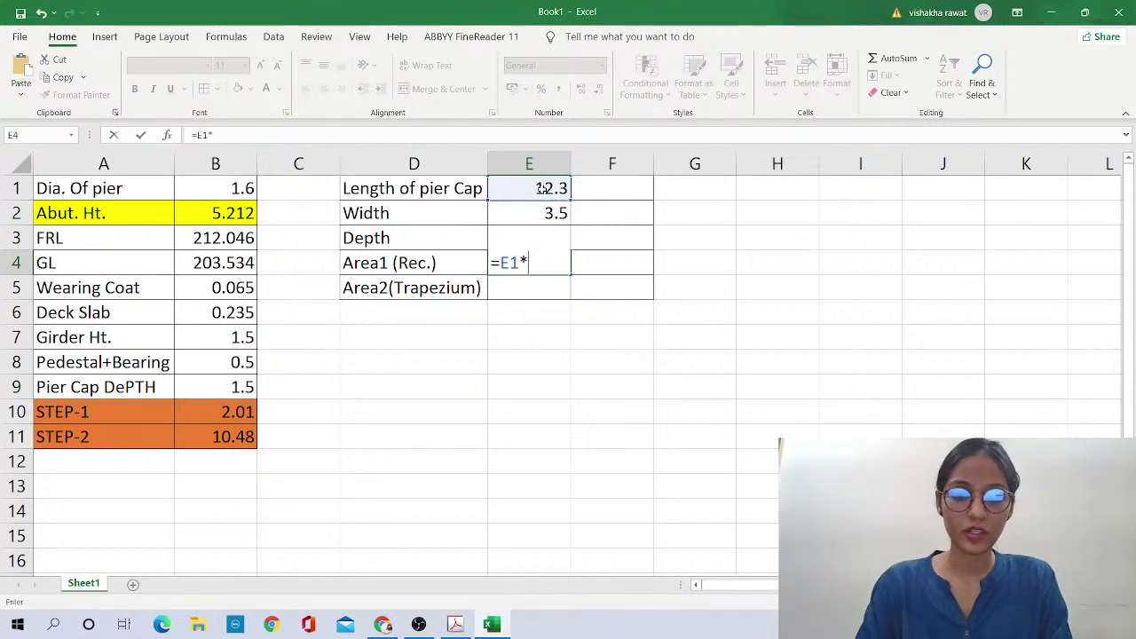
{"action": "left_click", "coordinate": [537, 218]}
{"action": "type", "text": "*"}
{"action": "key", "text": "Up"}
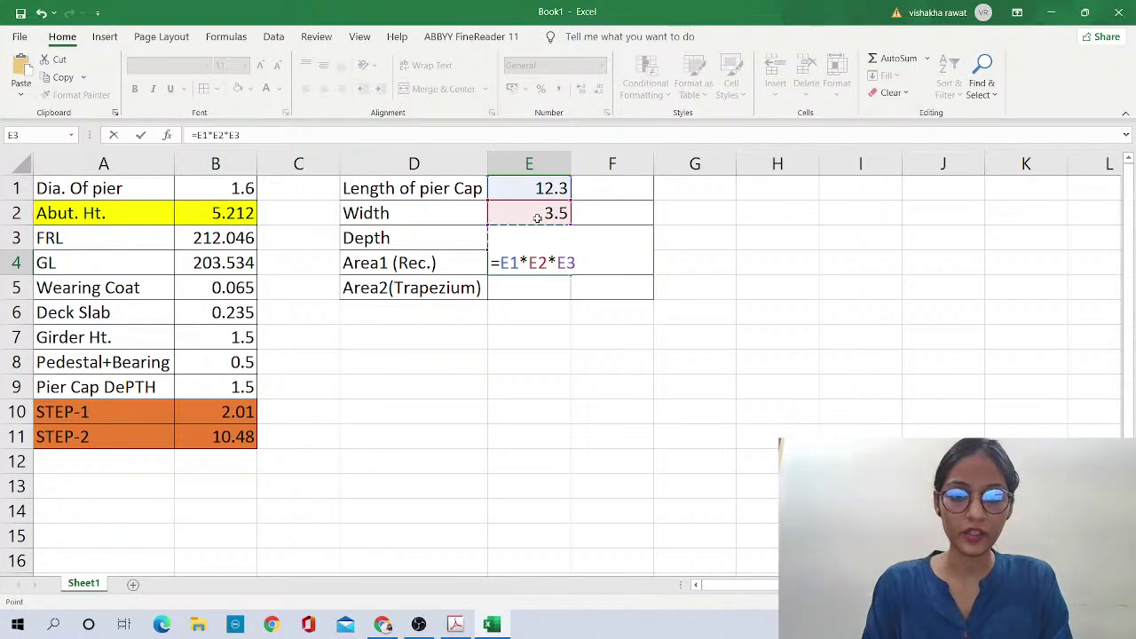
{"action": "type", "text": "/2"}
{"action": "key", "text": "Return"}
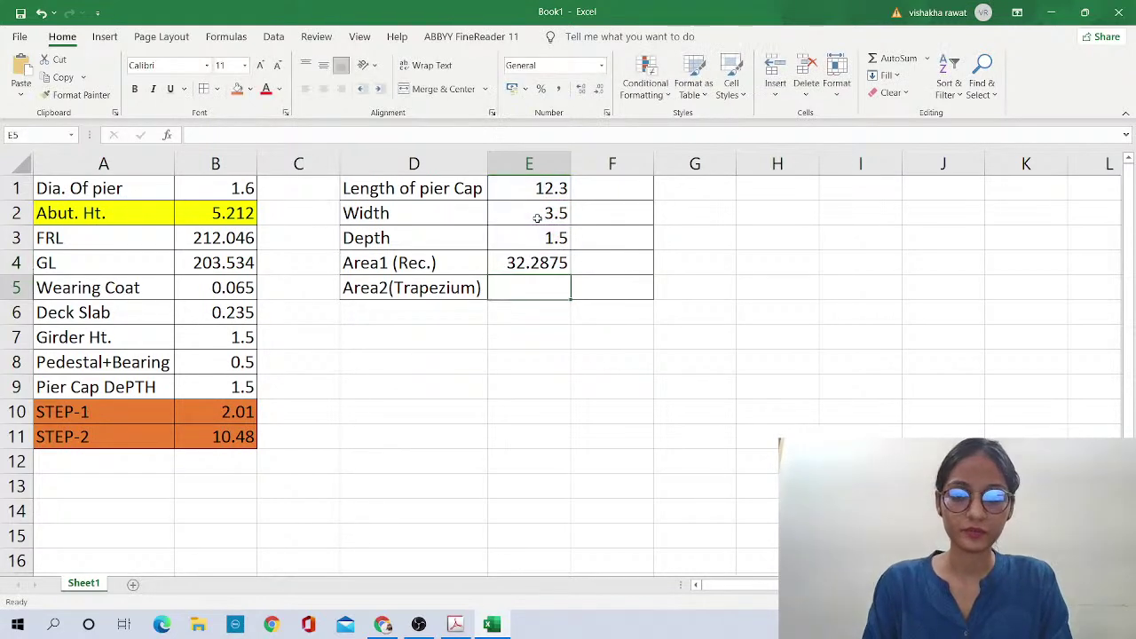
{"action": "key", "text": "Up"}
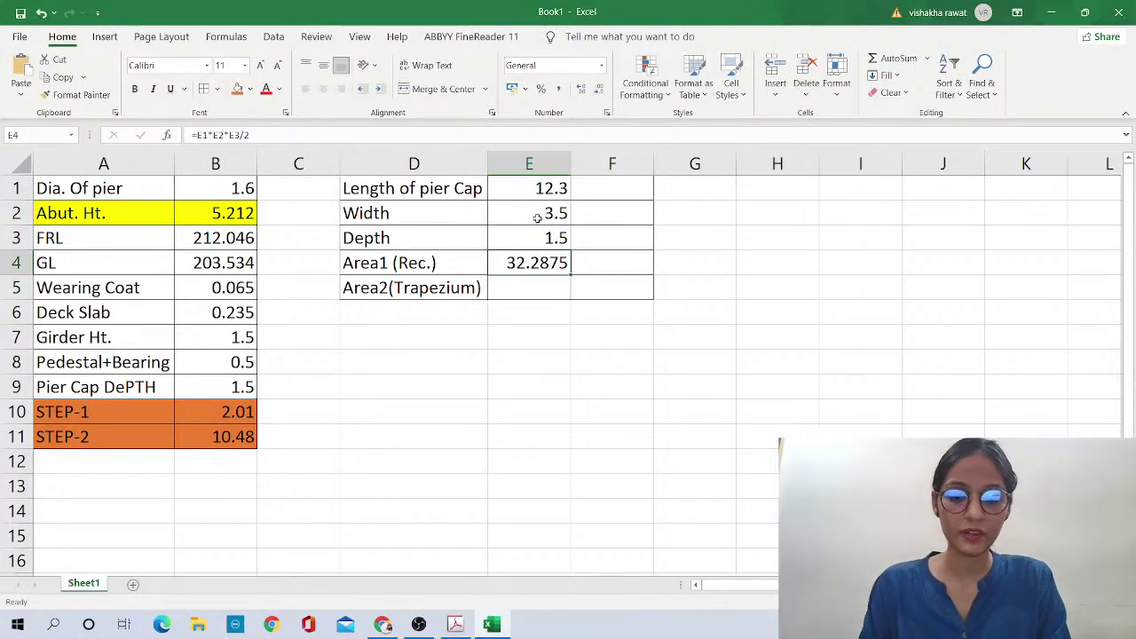
Begin the trapezium formula in E5 as =0.5*(E1+, consulting the pier cap elevation in the PDF drawing
{"action": "key", "text": "Down"}
{"action": "type", "text": "="}
{"action": "key", "text": "alt+Tab"}
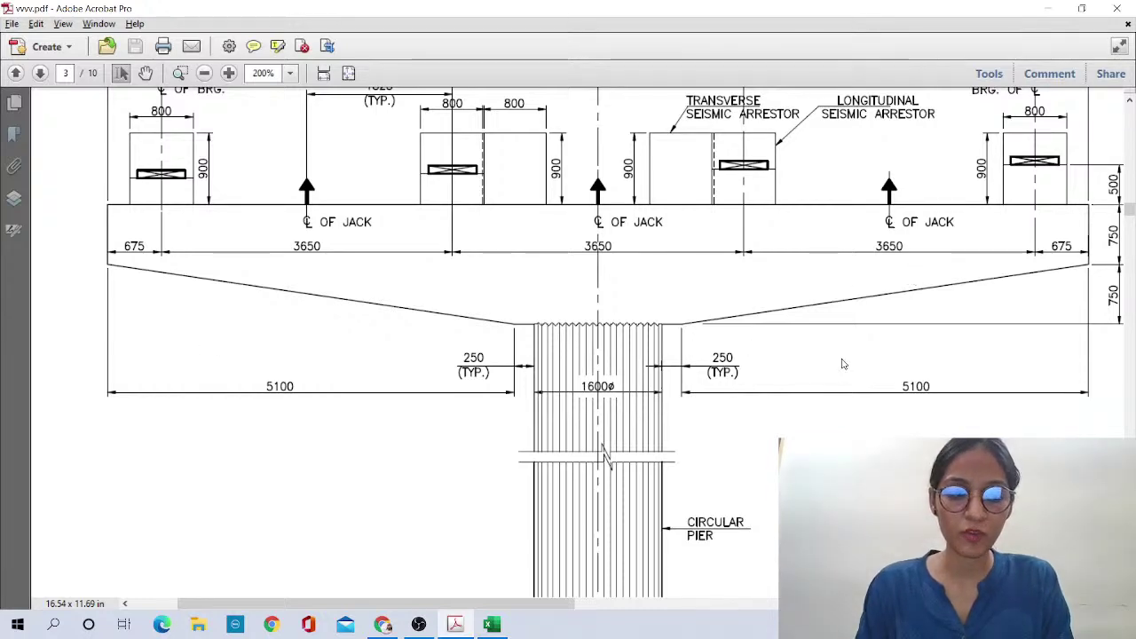
{"action": "key", "text": "alt+Tab"}
{"action": "type", "text": "0.5*"}
{"action": "key", "text": "alt+Tab"}
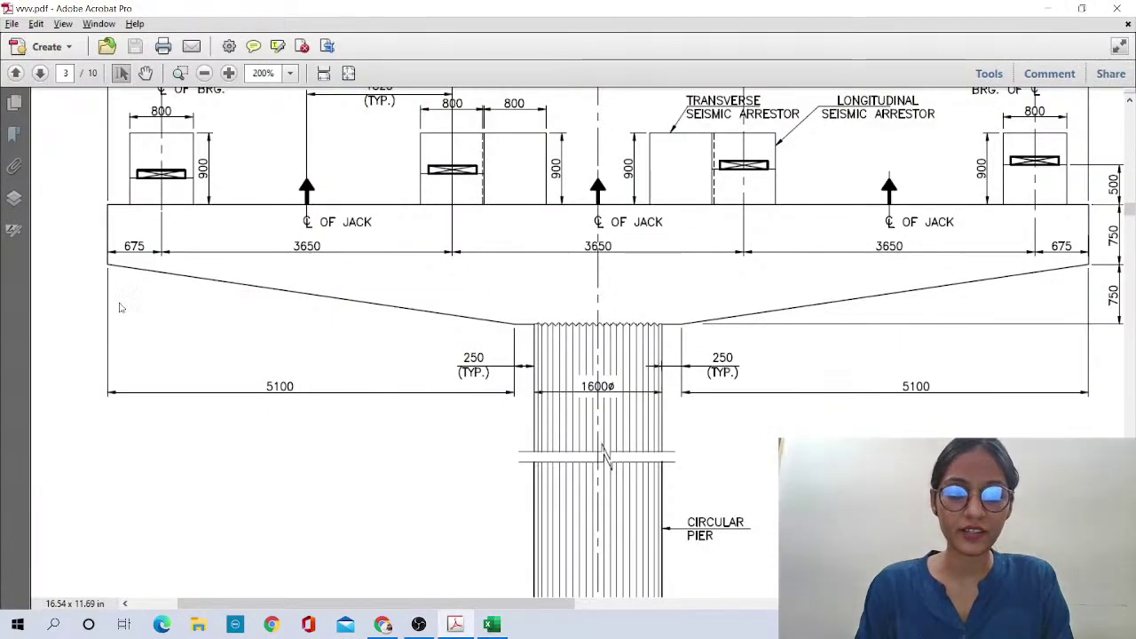
{"action": "scroll", "coordinate": [832, 246], "scroll_direction": "up", "scroll_amount": 2}
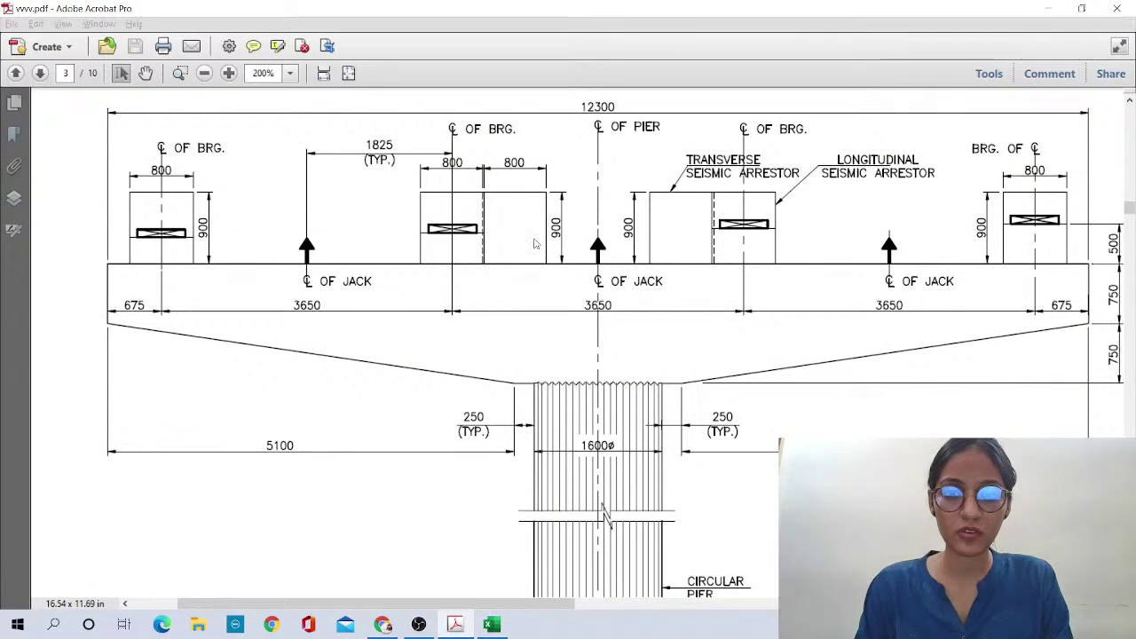
{"action": "key", "text": "alt+Tab"}
{"action": "left_click", "coordinate": [523, 189]}
{"action": "type", "text": "+"}
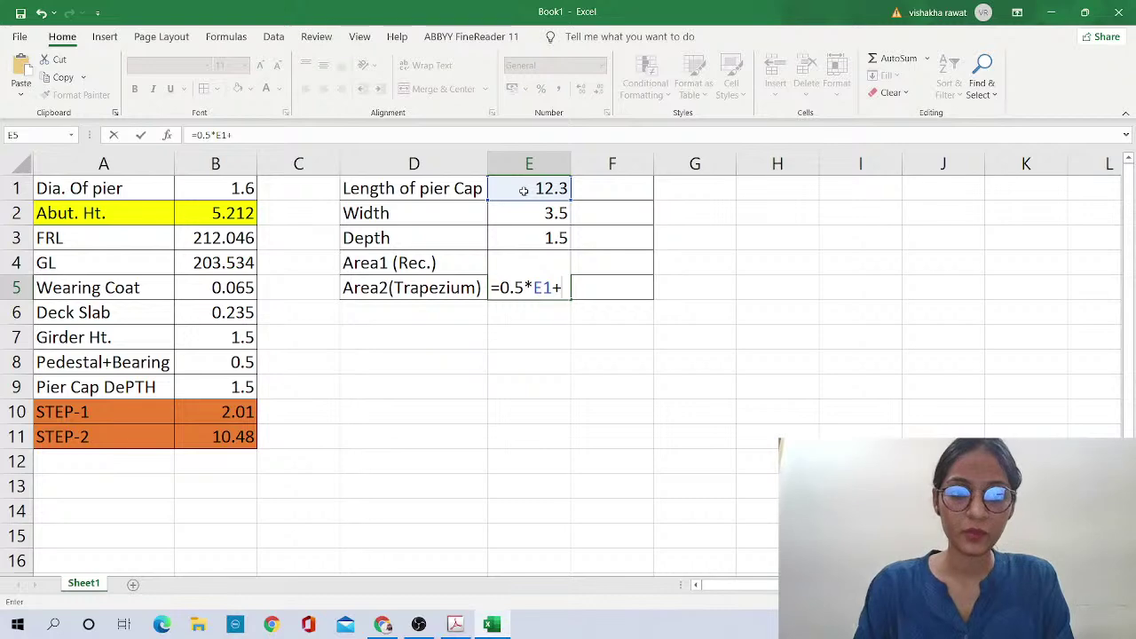
{"action": "left_click", "coordinate": [216, 136]}
{"action": "type", "text": "("}
{"action": "key", "text": "alt+Tab"}
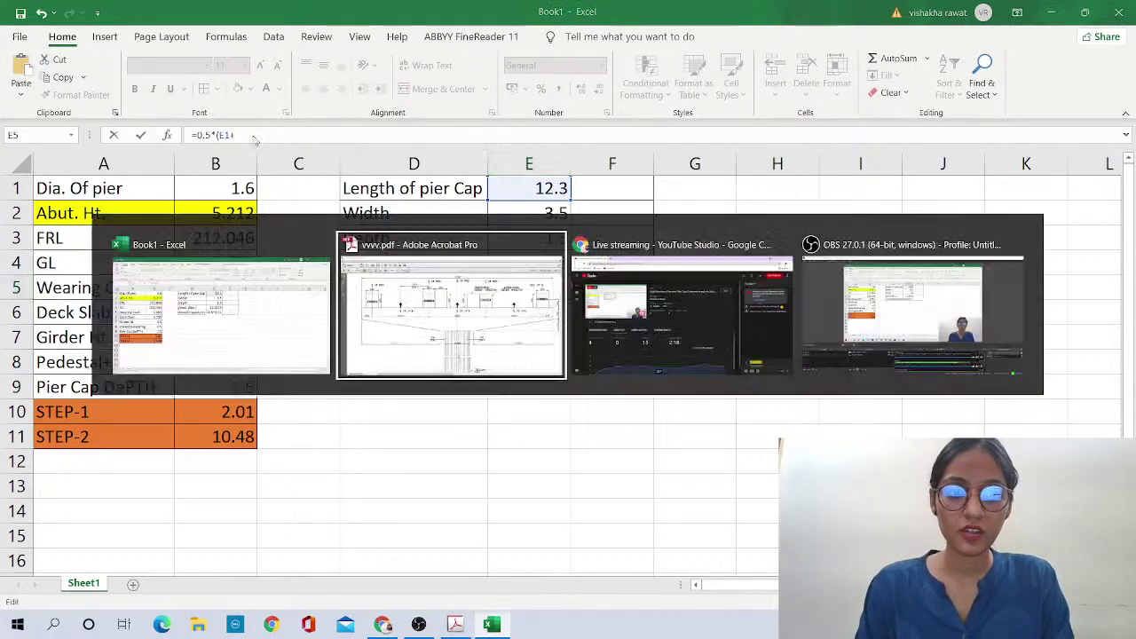
{"action": "key", "text": "alt+Tab"}
{"action": "type", "text": "1.6"}
{"action": "key", "text": "BackSpace"}
{"action": "key", "text": "BackSpace"}
{"action": "key", "text": "BackSpace"}
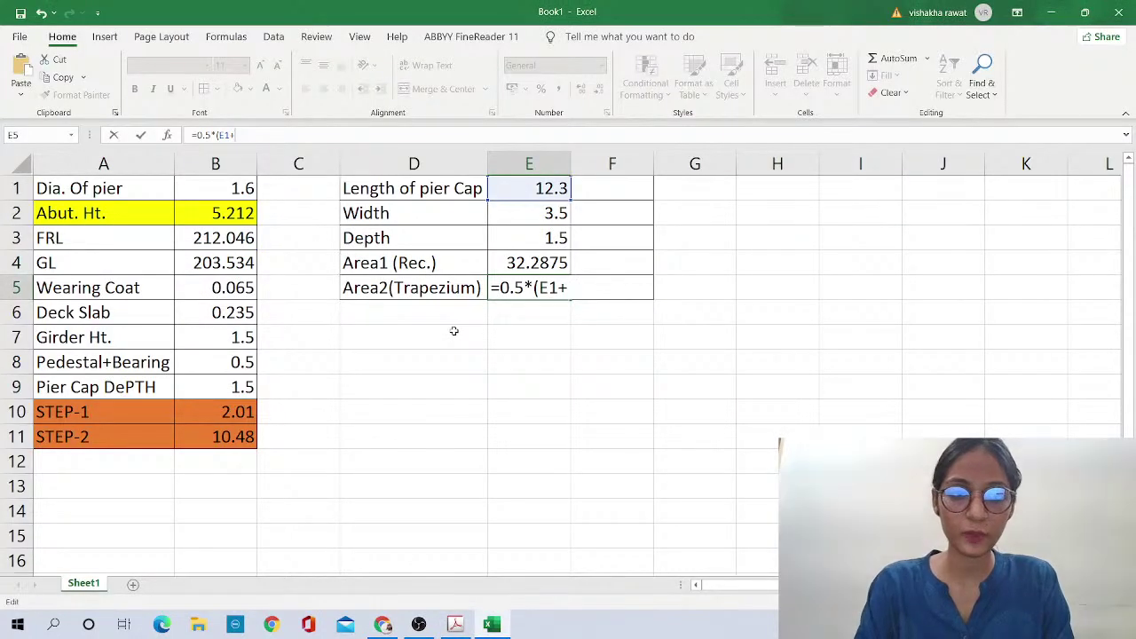
Complete the bracketed sum in the E5 formula with the pier diameter B1 plus 0.25*2 from the drawing, followed by a multiplication sign
{"action": "left_click", "coordinate": [226, 188]}
{"action": "type", "text": "+"}
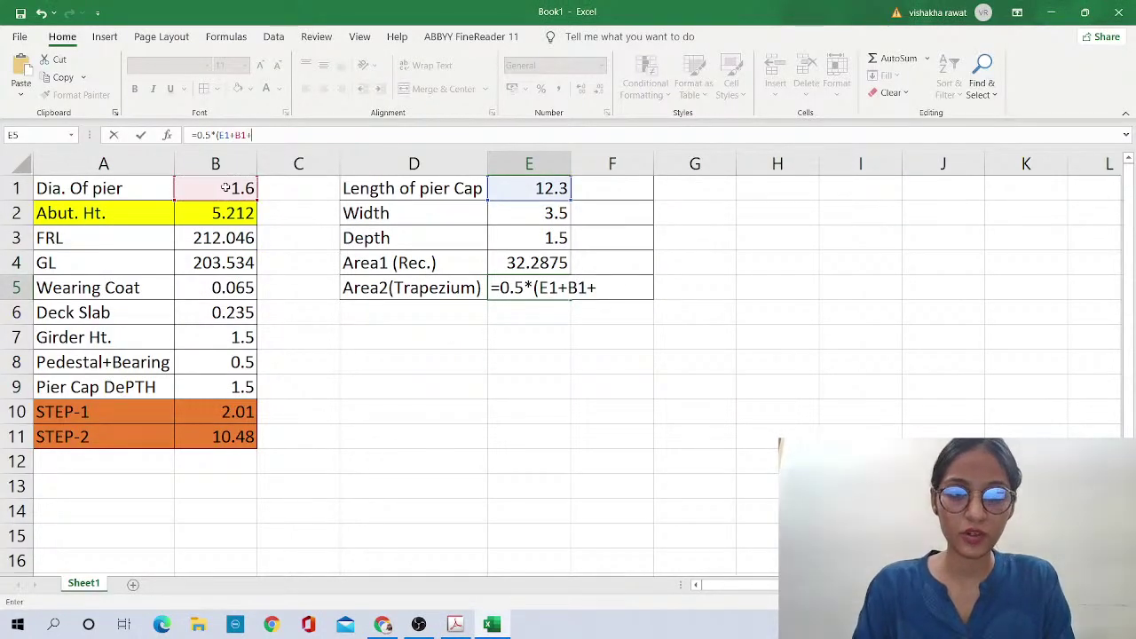
{"action": "key", "text": "alt+Tab"}
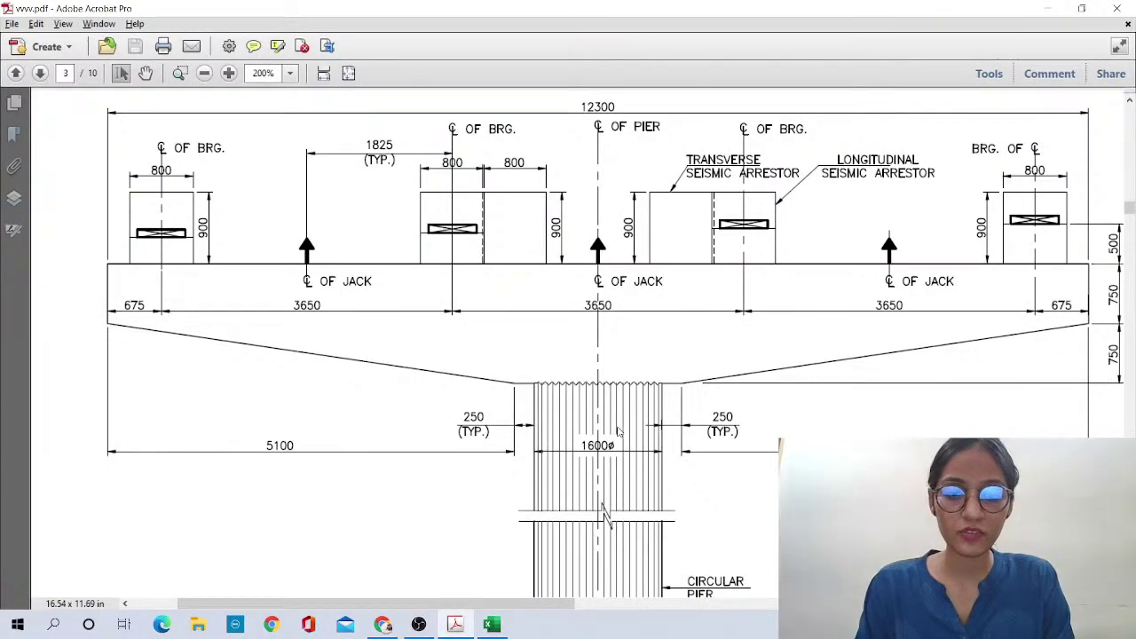
{"action": "key", "text": "alt+Tab"}
{"action": "type", "text": "0.25*2)"}
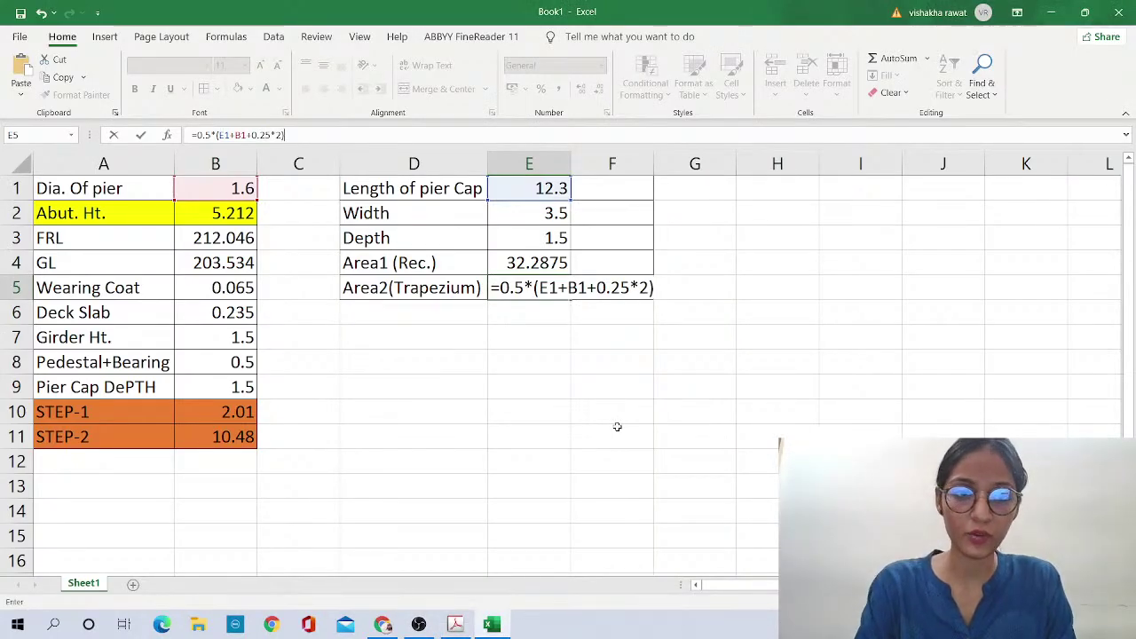
{"action": "key", "text": "BackSpace"}
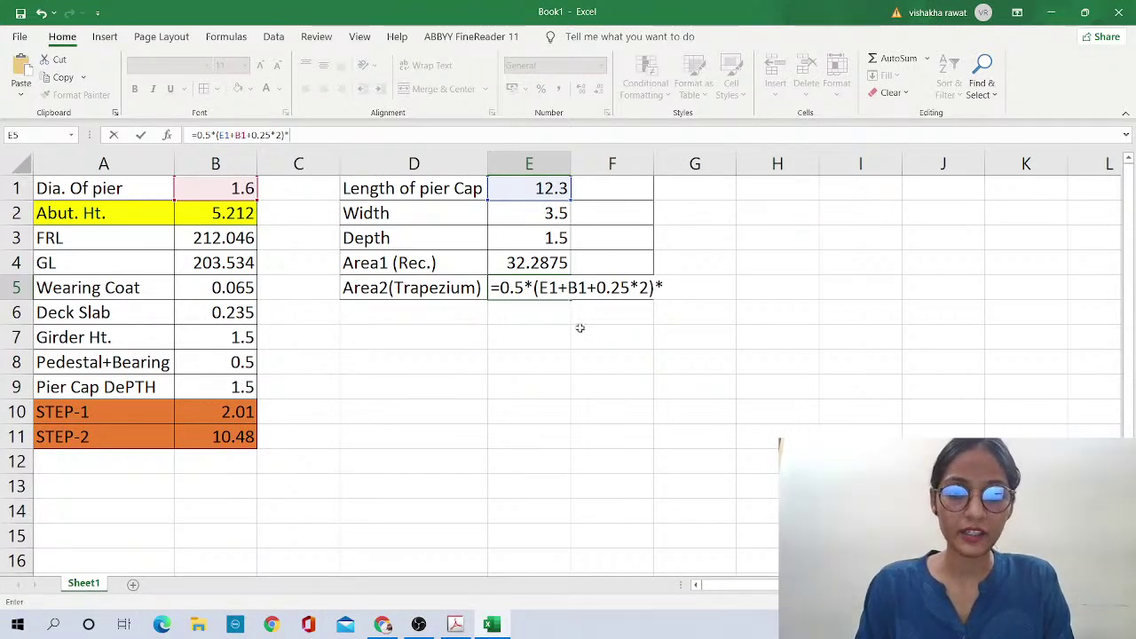
Finish the E5 formula by multiplying by half the depth, E3/2, checking that depth against the drawing
{"action": "left_click", "coordinate": [542, 235]}
{"action": "type", "text": "/2"}
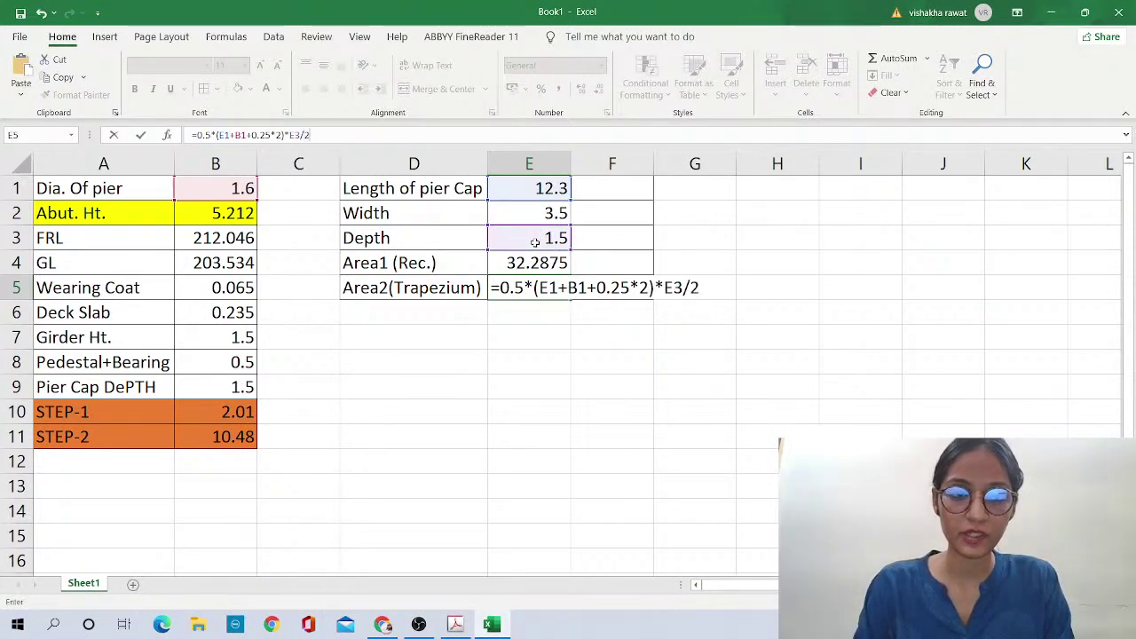
{"action": "key", "text": "alt+Tab"}
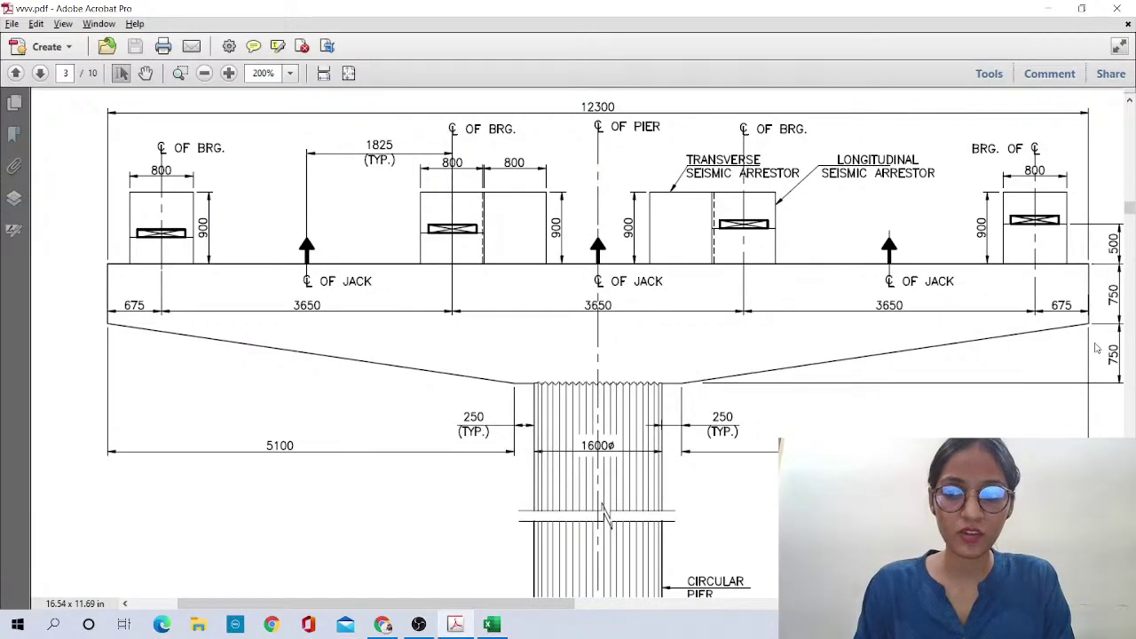
{"action": "key", "text": "alt+Tab"}
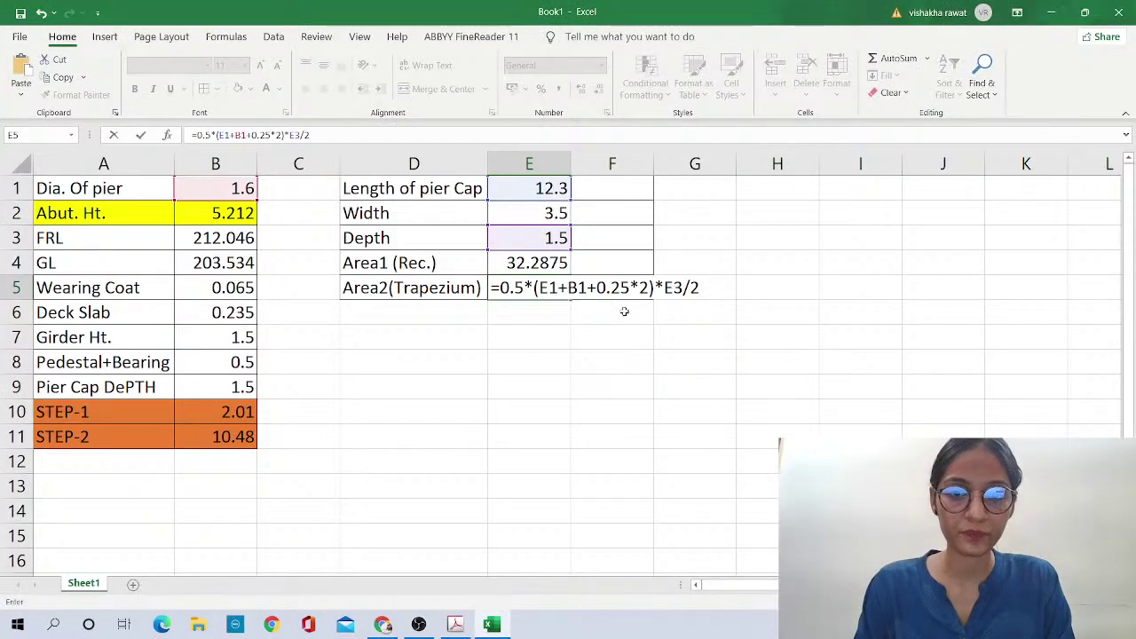
{"action": "key", "text": "Return"}
Add the rectangular and trapezium results in E6 with the formula +E4+E5
{"action": "type", "text": "+"}
{"action": "key", "text": "Up"}
{"action": "key", "text": "Up"}
{"action": "key", "text": "Up"}
{"action": "key", "text": "Down"}
{"action": "type", "text": "+"}
{"action": "key", "text": "Up"}
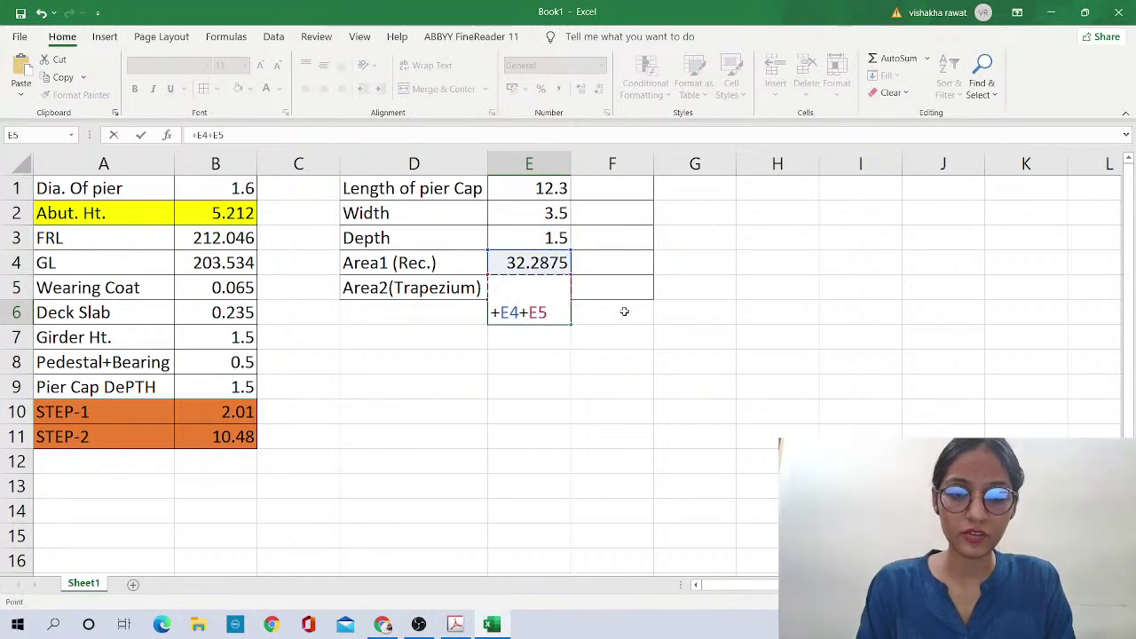
{"action": "key", "text": "Return"}
Extend the trapezium formula in E5 by multiplying it by the width in E2
{"action": "key", "text": "Up"}
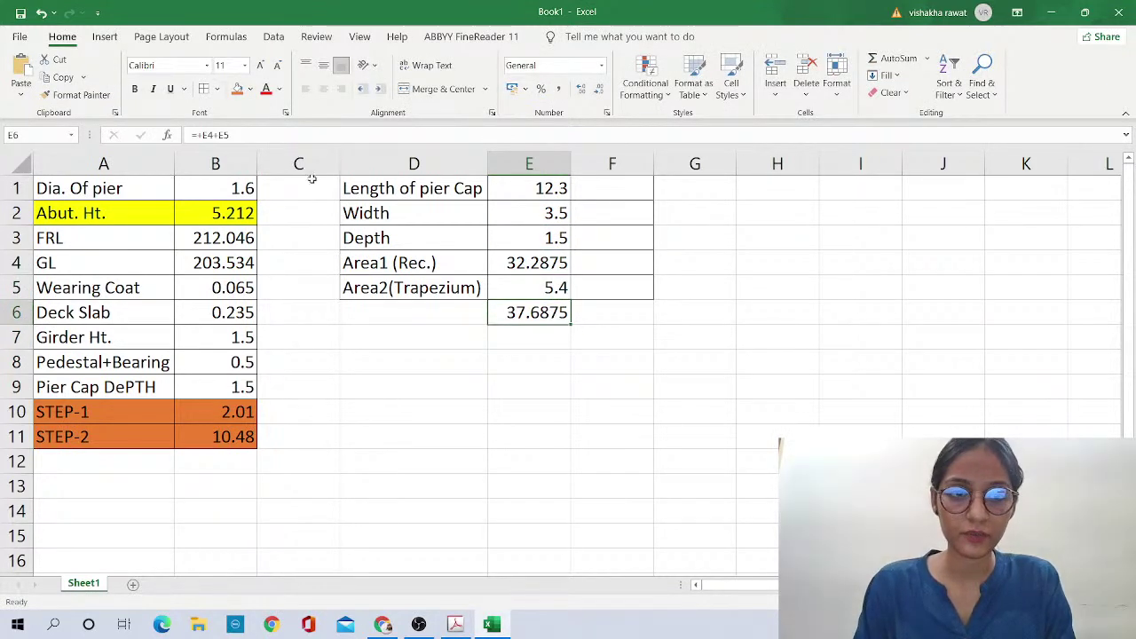
{"action": "key", "text": "Up"}
{"action": "key", "text": "F2"}
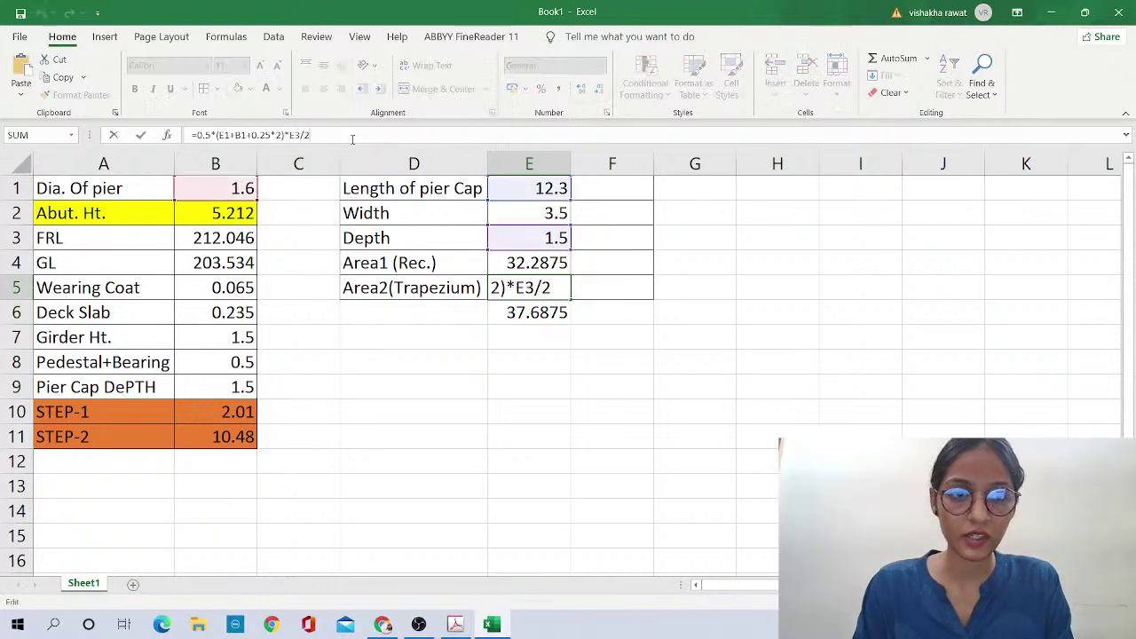
{"action": "type", "text": "*"}
{"action": "left_click", "coordinate": [556, 217]}
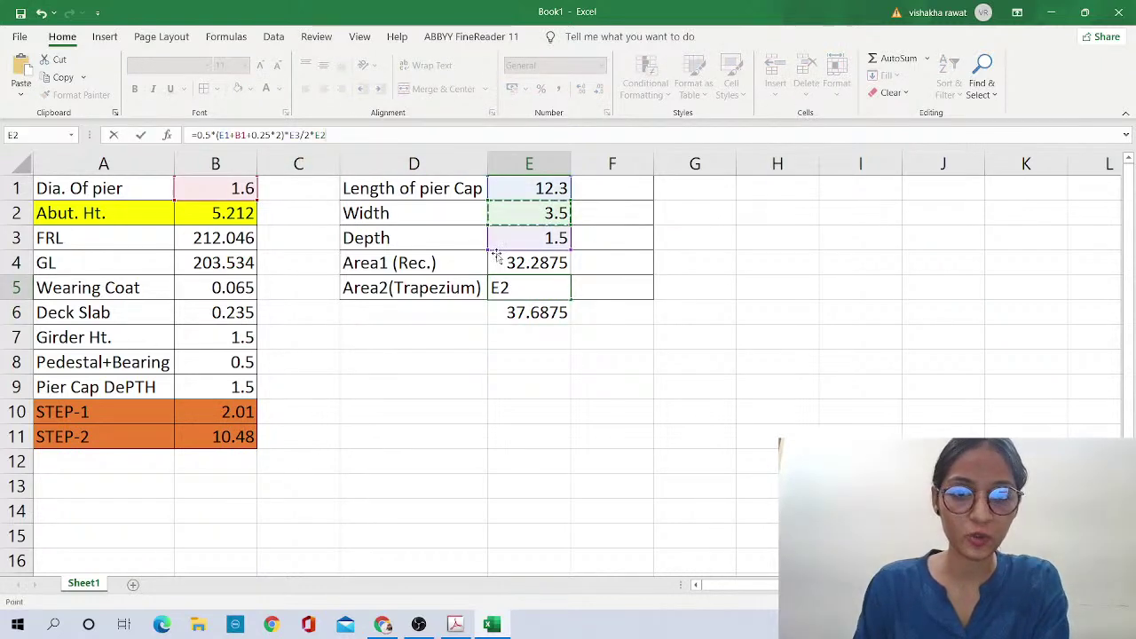
{"action": "key", "text": "Return"}
Check the sum formula in E6 and format its result to two decimal places
{"action": "key", "text": "F2"}
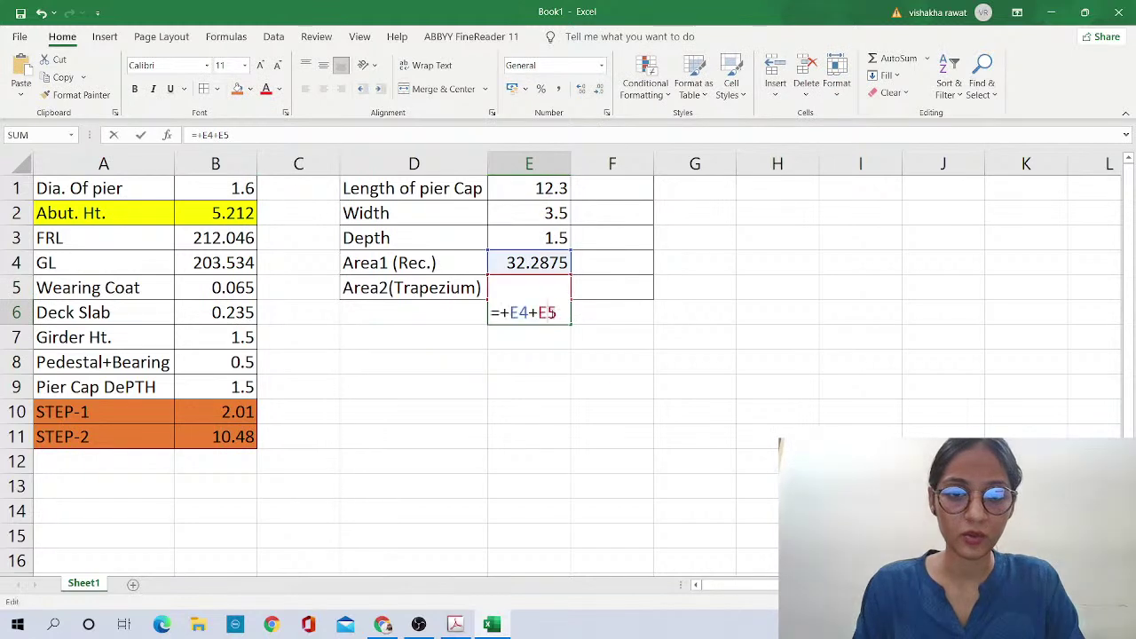
{"action": "key", "text": "Escape"}
{"action": "left_click", "coordinate": [598, 88]}
{"action": "left_click", "coordinate": [598, 88]}
{"action": "left_click", "coordinate": [598, 89]}
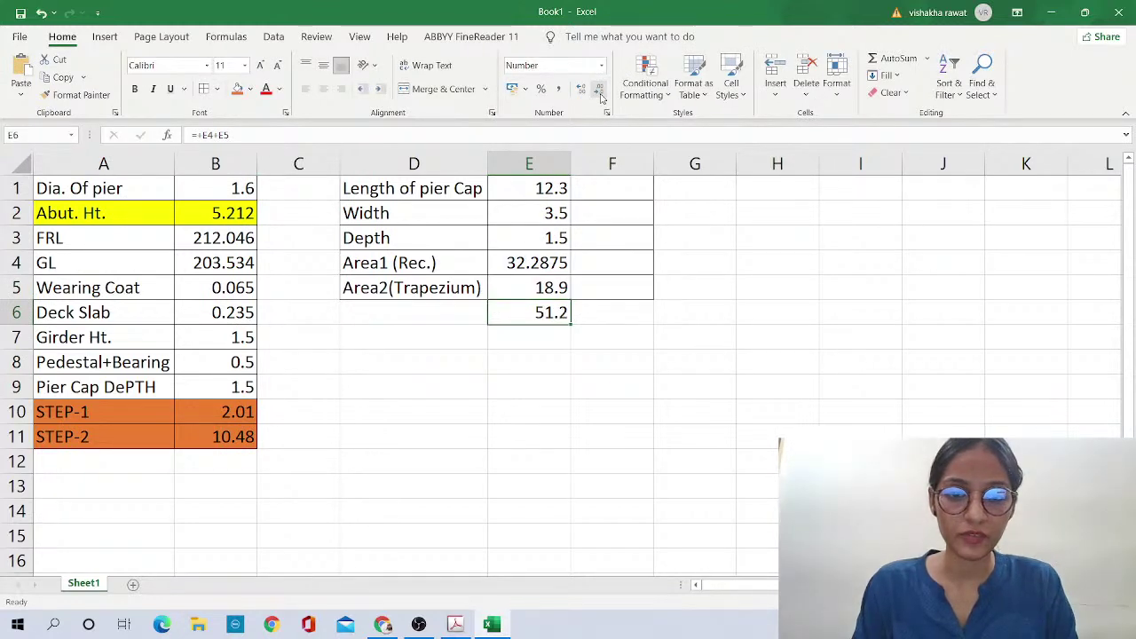
{"action": "left_click", "coordinate": [580, 89]}
{"action": "left_click", "coordinate": [439, 313]}
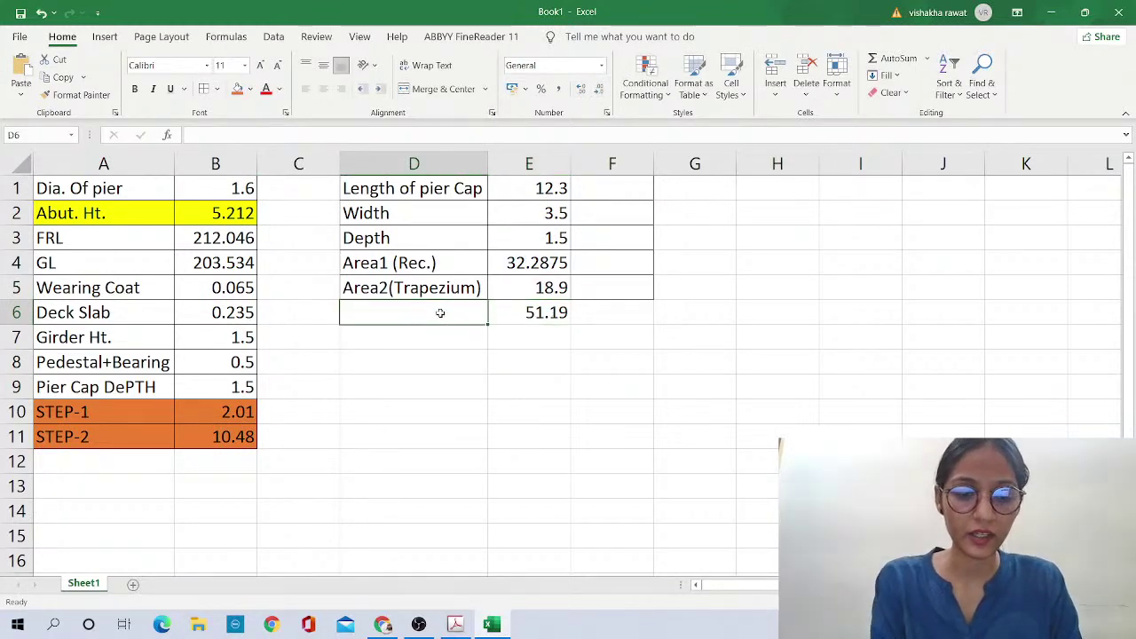
Label cell D6 as Step-1 and cell D7 as Step-2 beneath the trapezium area row
{"action": "type", "text": "Area"}
{"action": "key", "text": "Return"}
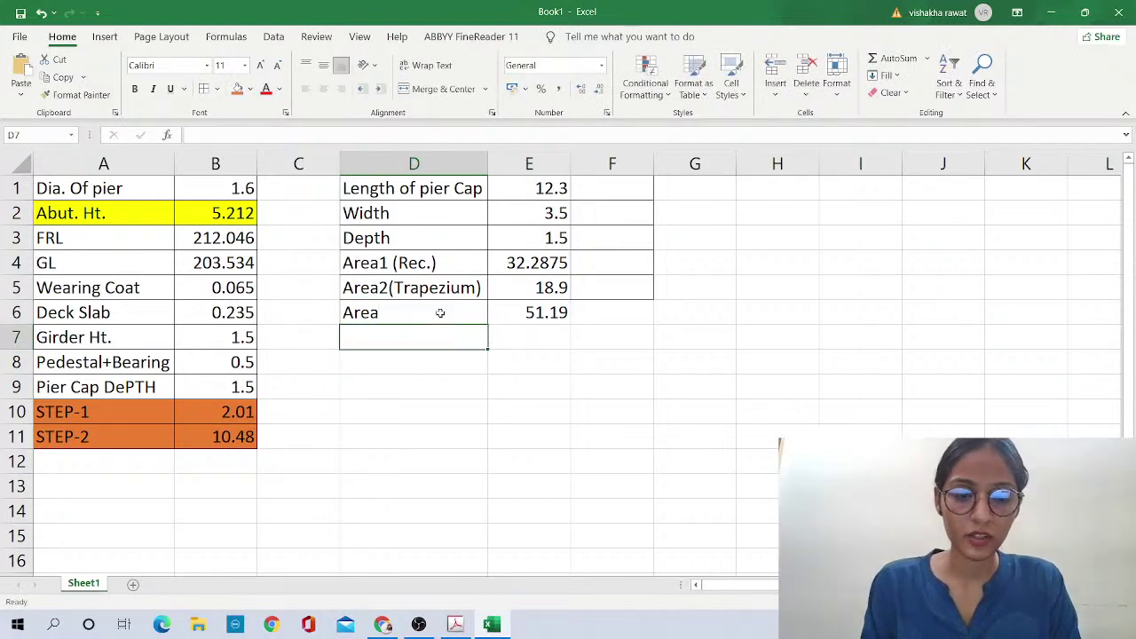
{"action": "left_click", "coordinate": [439, 314]}
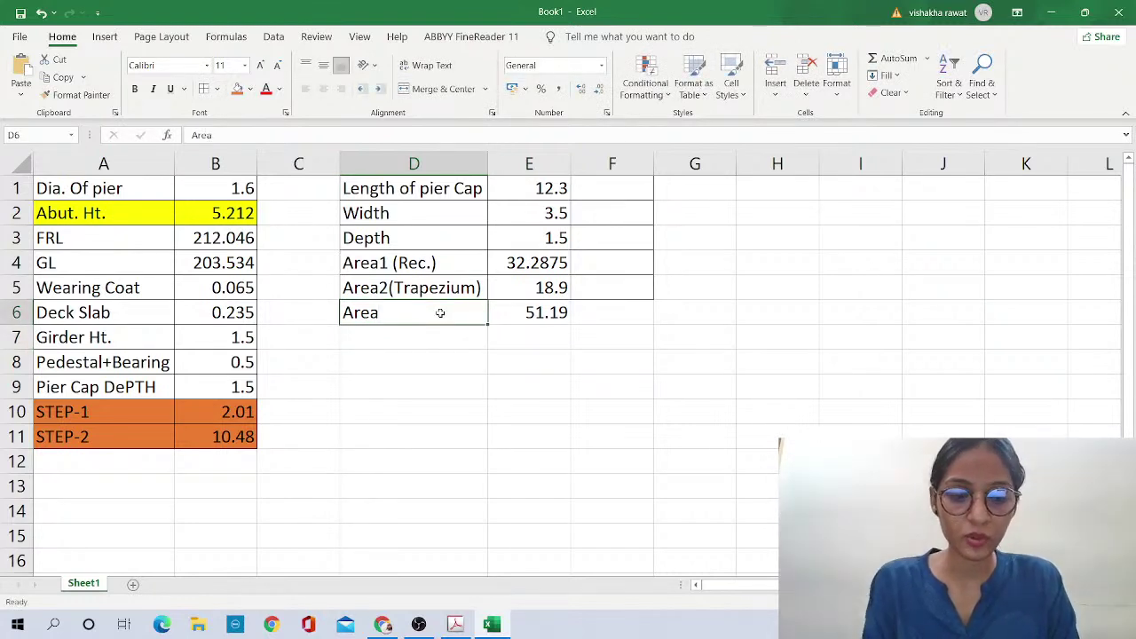
{"action": "type", "text": "Step-1"}
{"action": "key", "text": "Return"}
{"action": "type", "text": "Step-2"}
{"action": "key", "text": "Return"}
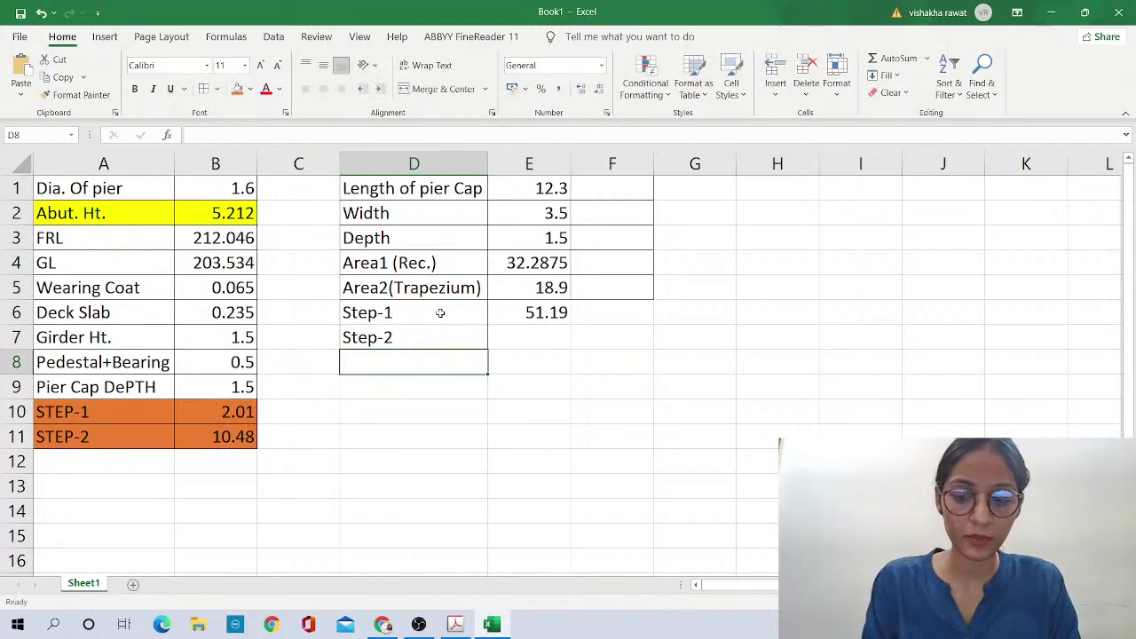
{"action": "key", "text": "Up"}
{"action": "key", "text": "Right"}
{"action": "type", "text": "="}
{"action": "key", "text": "Up"}
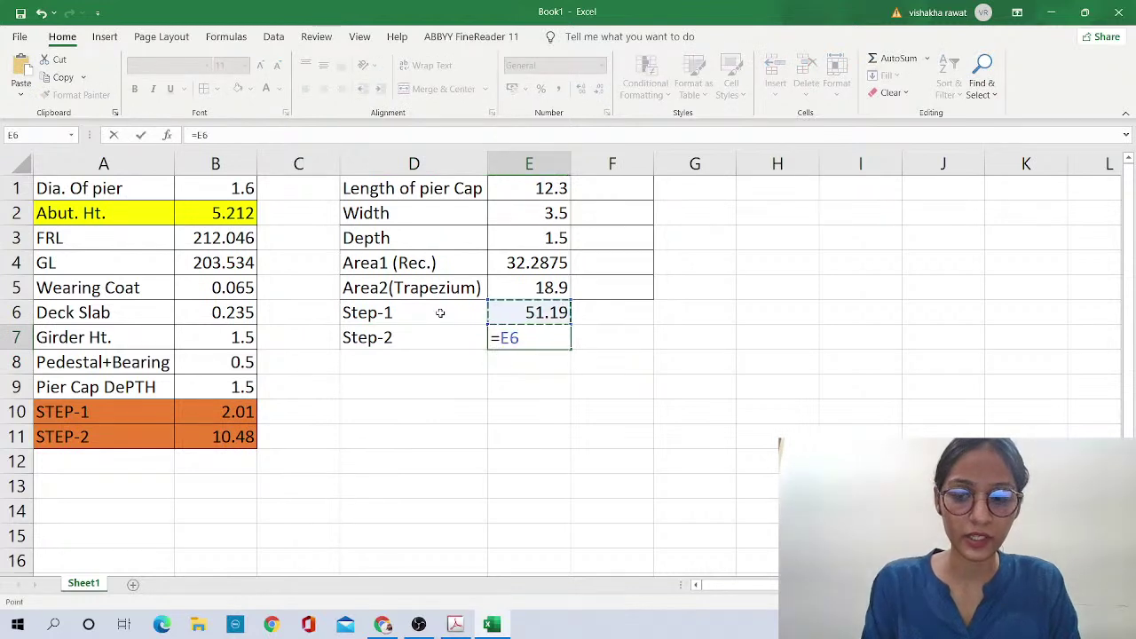
{"action": "type", "text": "*"}
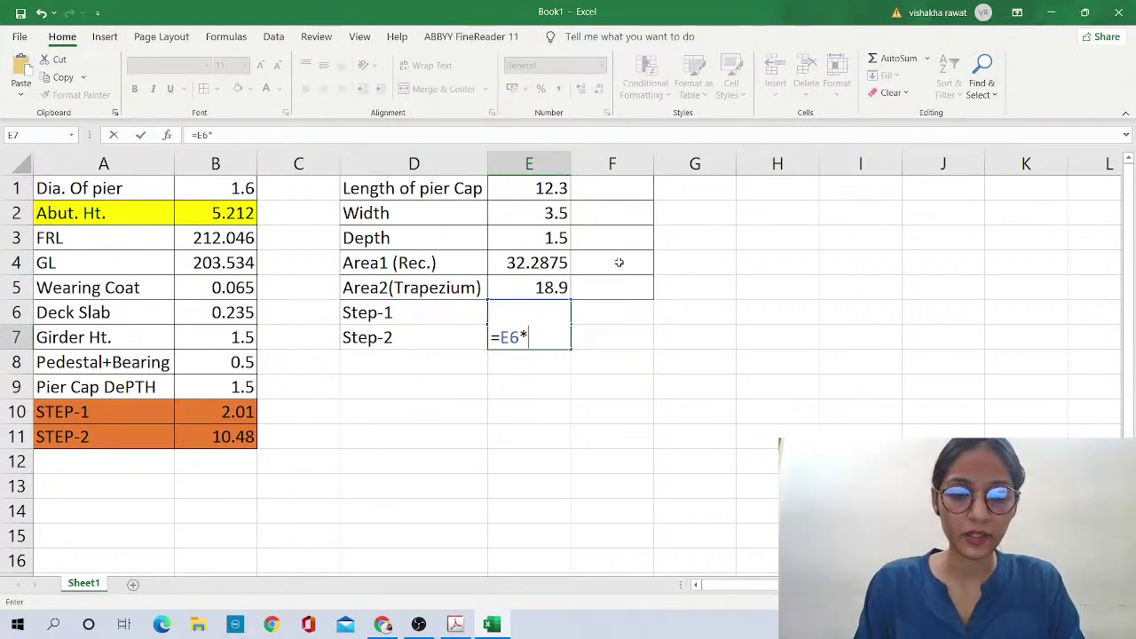
{"action": "key", "text": "Escape"}
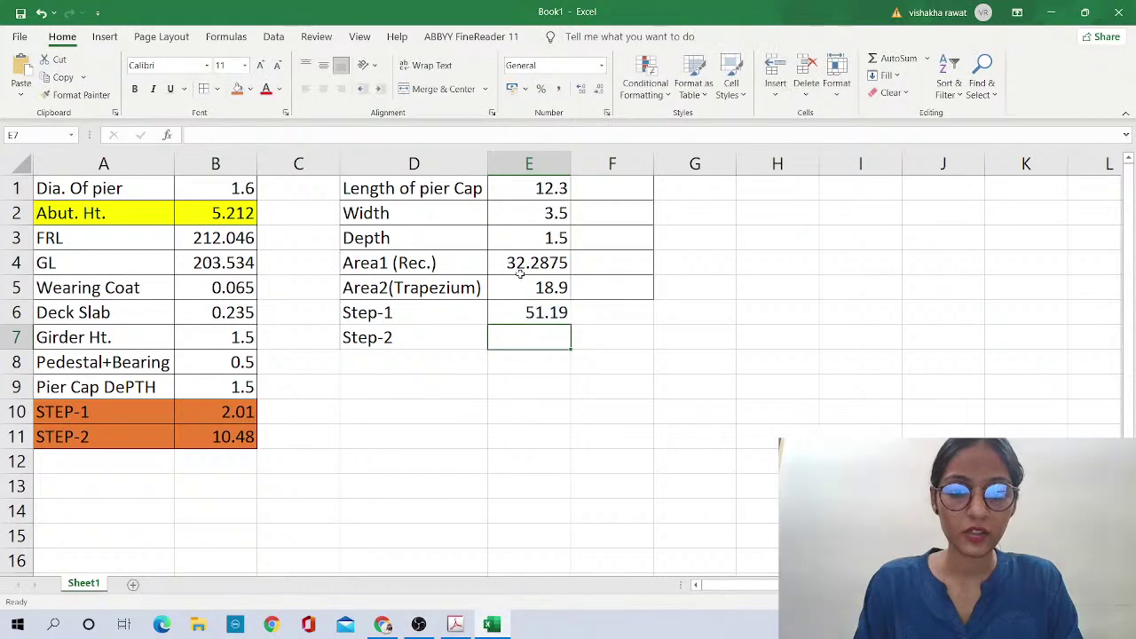
Remove the width E2 from the rectangular area formula in E4, leaving =E1*E3/2
{"action": "left_click", "coordinate": [529, 263]}
{"action": "left_click", "coordinate": [277, 136]}
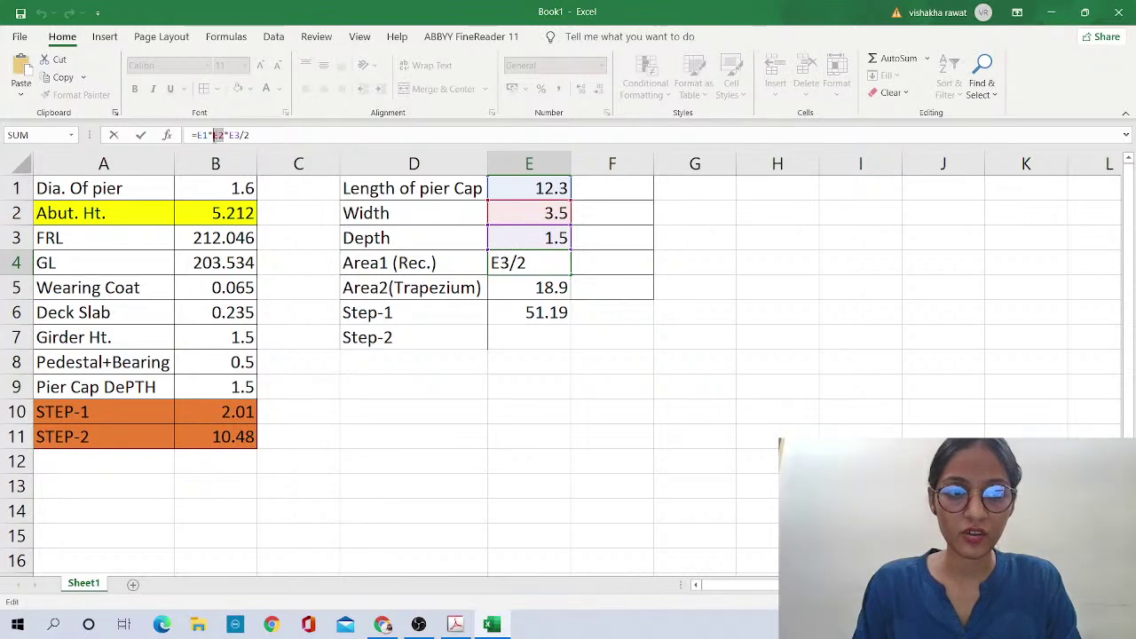
{"action": "key", "text": "BackSpace"}
{"action": "key", "text": "BackSpace"}
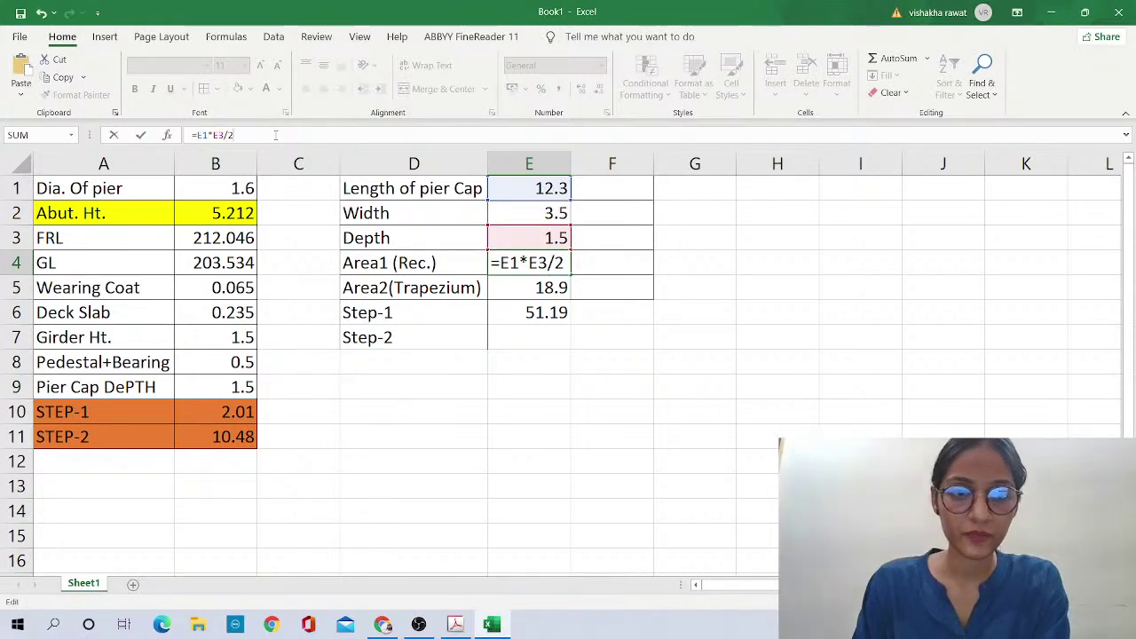
{"action": "key", "text": "Return"}
Remove the width factor E2 from the trapezium area formula in E5, leaving =0.5*(E1+B1+0.25*2)*E3/2
{"action": "left_click", "coordinate": [311, 135]}
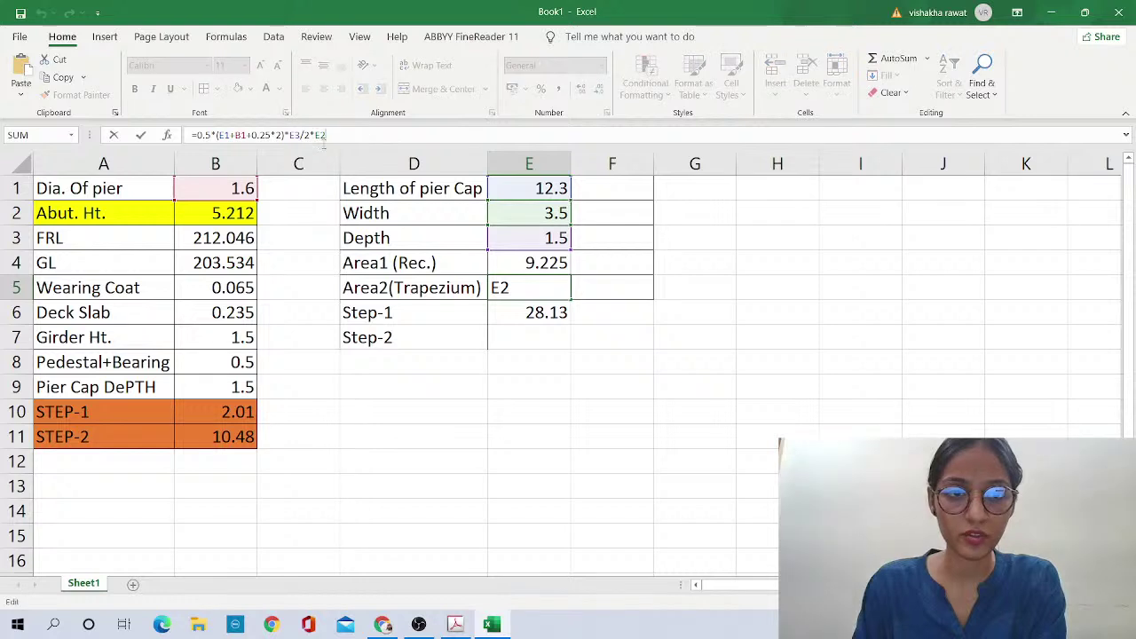
{"action": "mouse_move", "coordinate": [312, 135]}
{"action": "left_mouse_down"}
{"action": "mouse_move", "coordinate": [335, 136]}
{"action": "mouse_move", "coordinate": [300, 135]}
{"action": "mouse_move", "coordinate": [312, 135]}
{"action": "left_mouse_up"}
{"action": "key", "text": "BackSpace"}
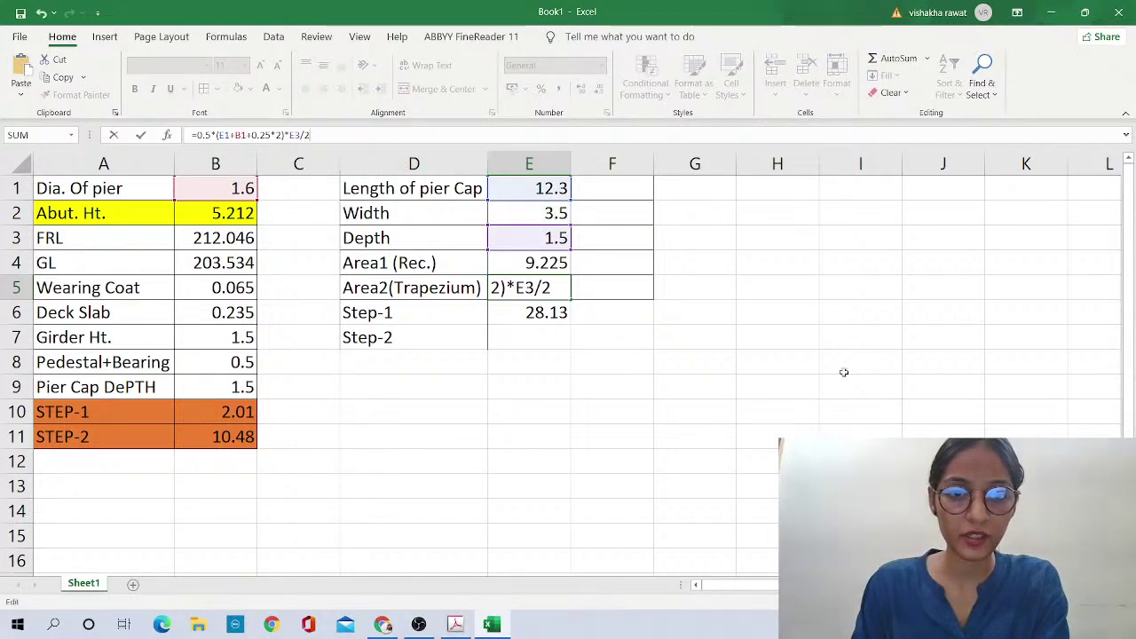
{"action": "key", "text": "Return"}
{"action": "left_click", "coordinate": [843, 364]}
Add borders to the Step-1 and Step-2 rows, D6:F7, checking the formulas in E6 and E5
{"action": "double_click", "coordinate": [537, 312]}
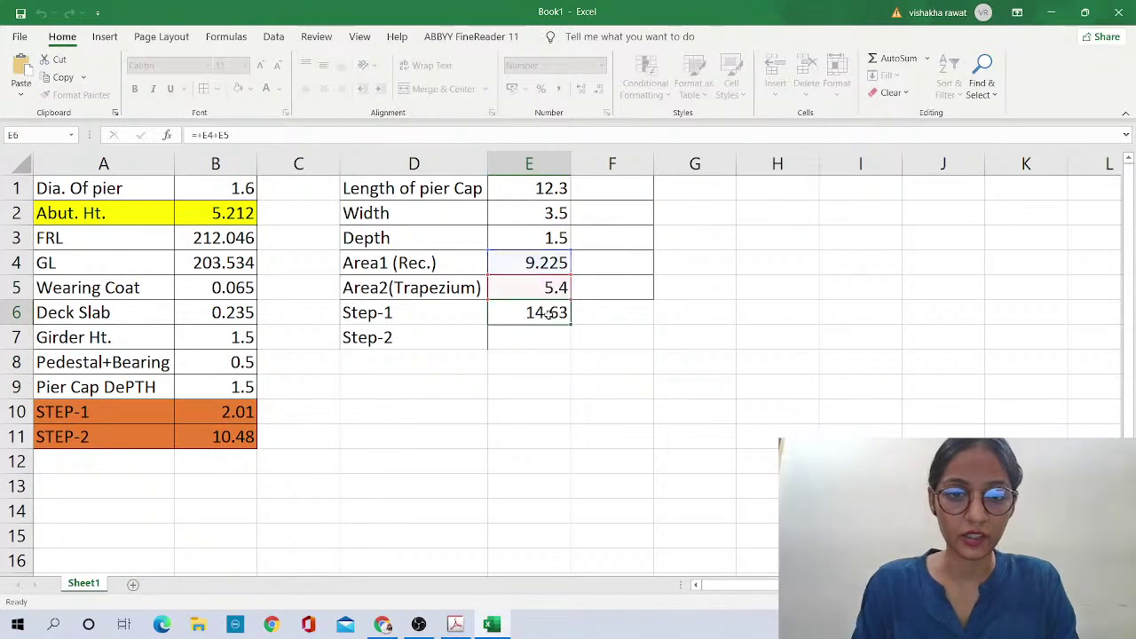
{"action": "left_click_drag", "start_coordinate": [431, 312], "coordinate": [594, 333]}
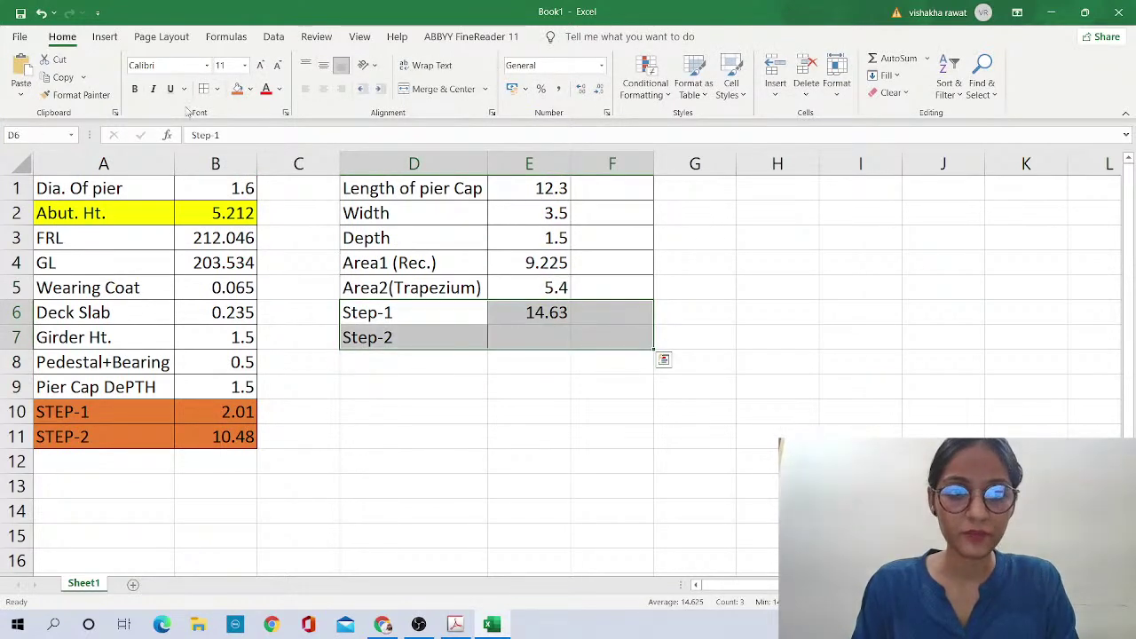
{"action": "double_click", "coordinate": [561, 287]}
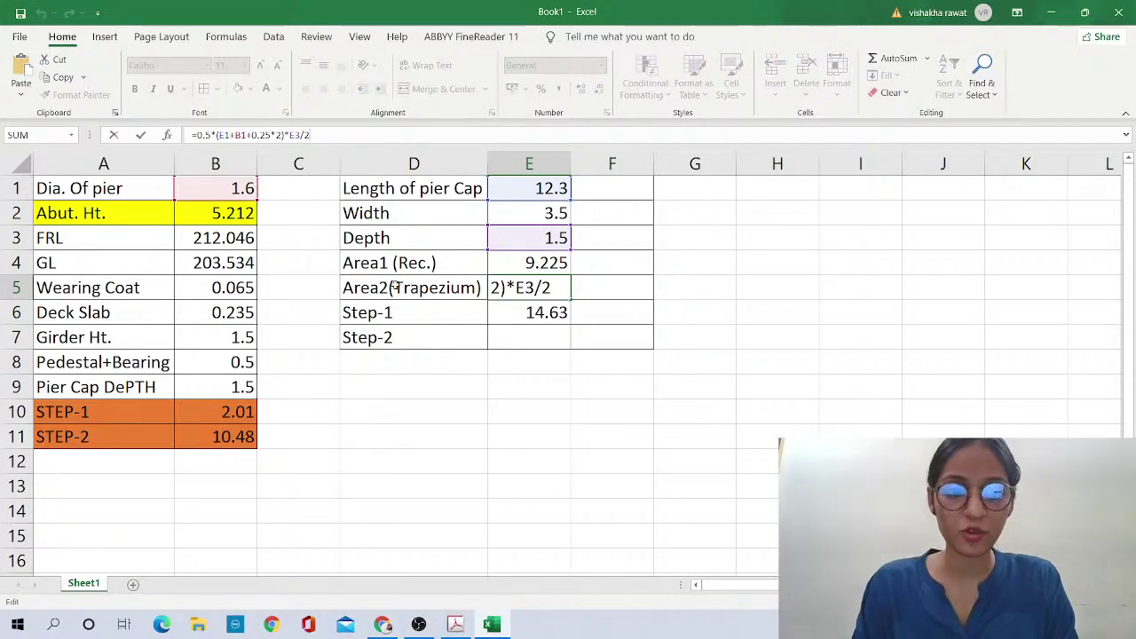
{"action": "key", "text": "Escape"}
Switch to the PDF drawing and examine the pier cap's length, width and depth dimensions in both elevations
{"action": "key", "text": "alt+Tab"}
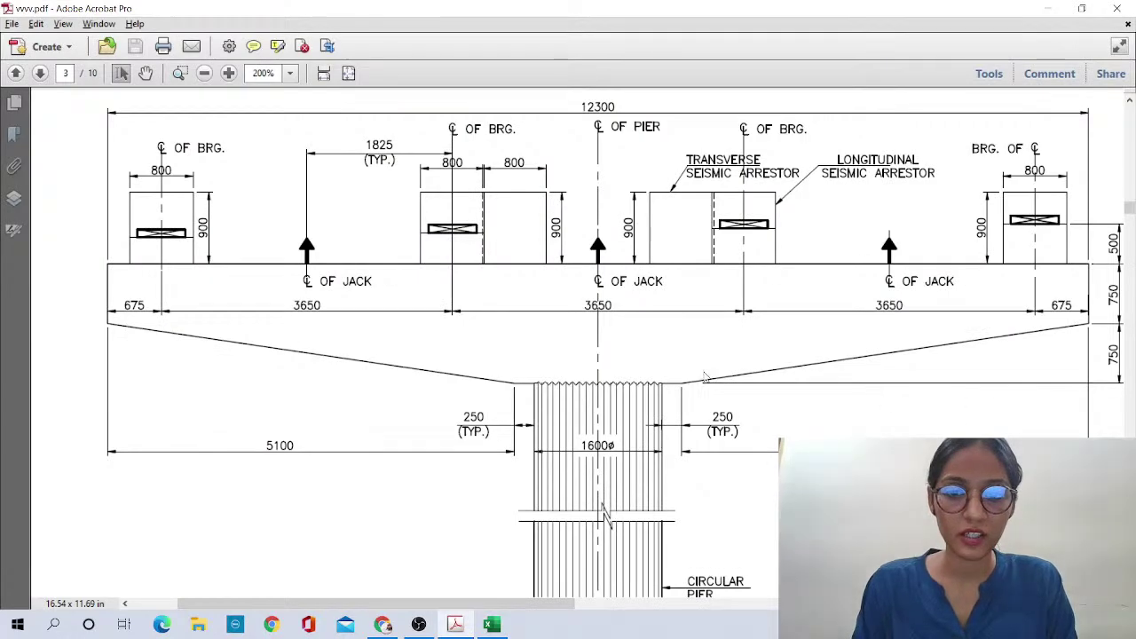
{"action": "scroll", "coordinate": [711, 317], "scroll_direction": "right", "scroll_amount": 10}
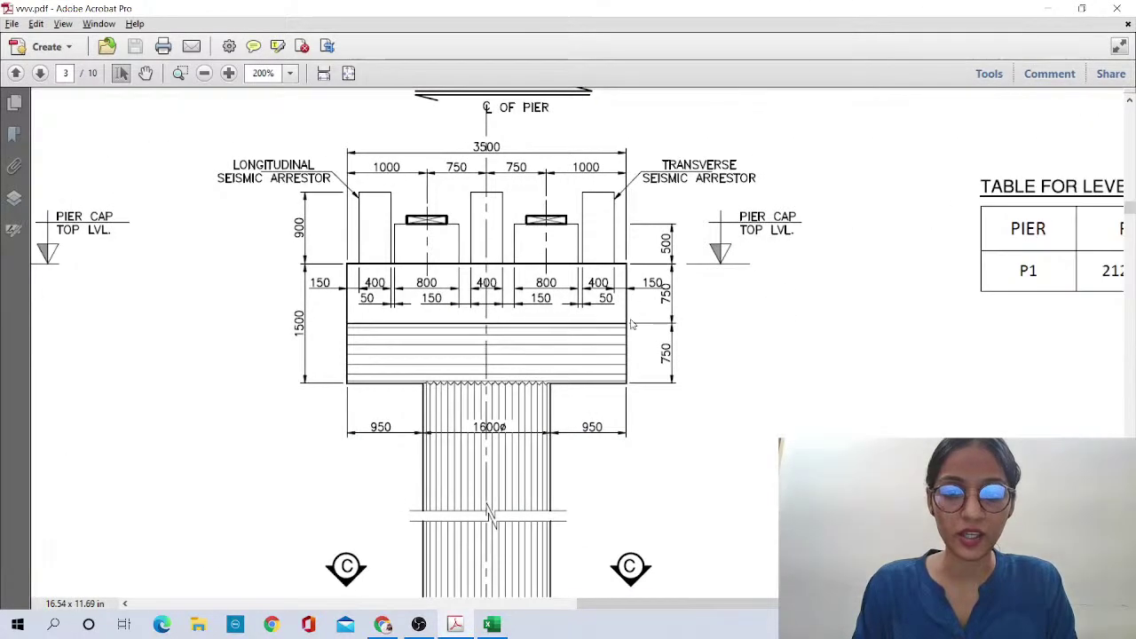
{"action": "scroll", "coordinate": [533, 305], "scroll_direction": "left", "scroll_amount": 7}
{"action": "scroll", "coordinate": [534, 304], "scroll_direction": "left", "scroll_amount": 7}
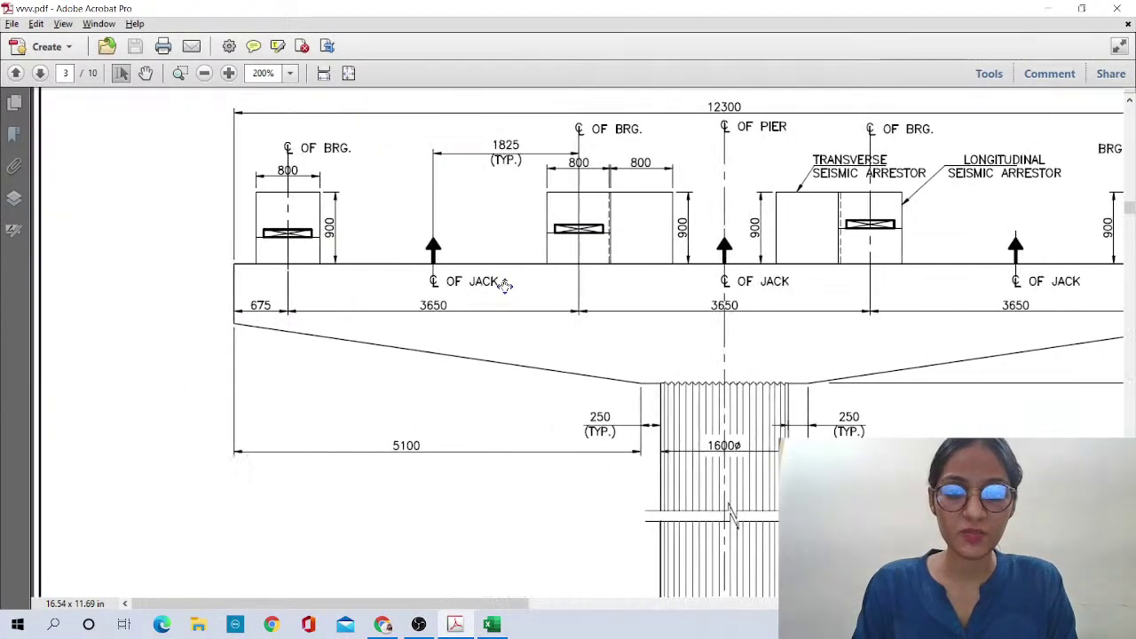
{"action": "scroll", "coordinate": [519, 295], "scroll_direction": "right", "scroll_amount": 2}
{"action": "scroll", "coordinate": [526, 295], "scroll_direction": "right", "scroll_amount": 3}
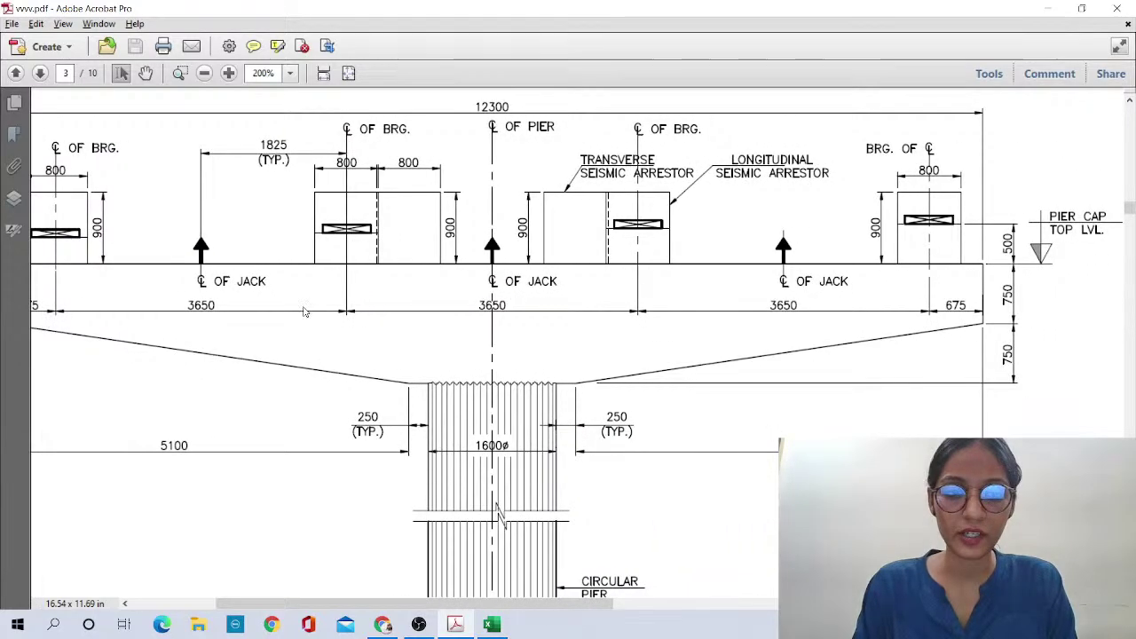
{"action": "scroll", "coordinate": [301, 306], "scroll_direction": "left", "scroll_amount": 1}
{"action": "scroll", "coordinate": [497, 355], "scroll_direction": "down", "scroll_amount": 1}
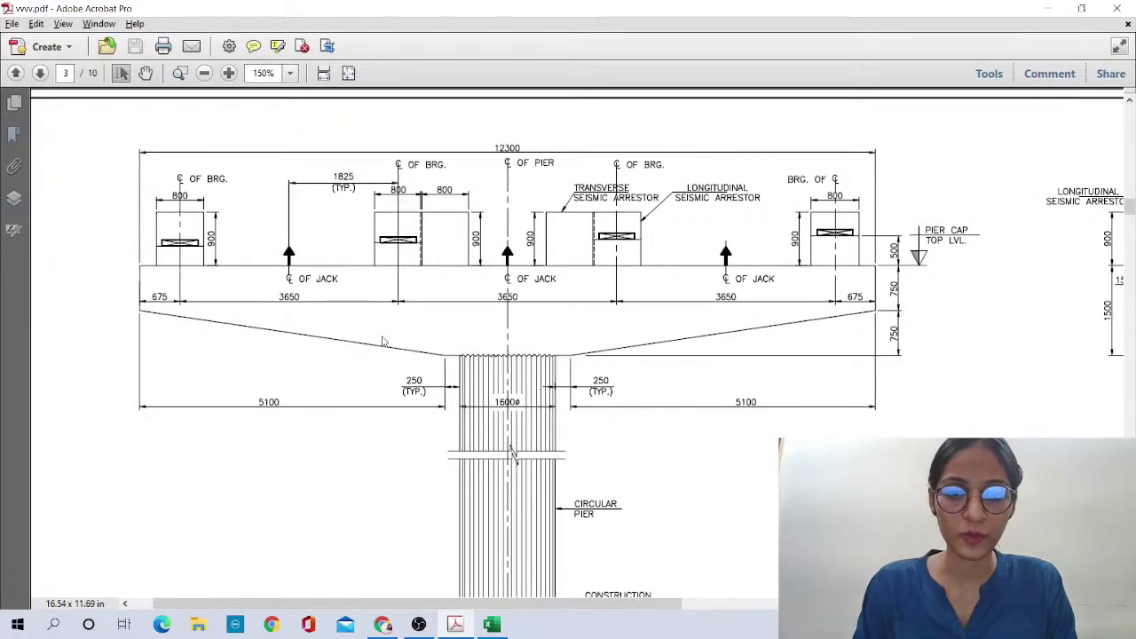
Return to the Excel workbook and review the formulas for both areas and their Step-1 sum, E4 to E6
{"action": "key", "text": "alt+Tab"}
{"action": "left_click", "coordinate": [522, 259]}
{"action": "left_click", "coordinate": [522, 291]}
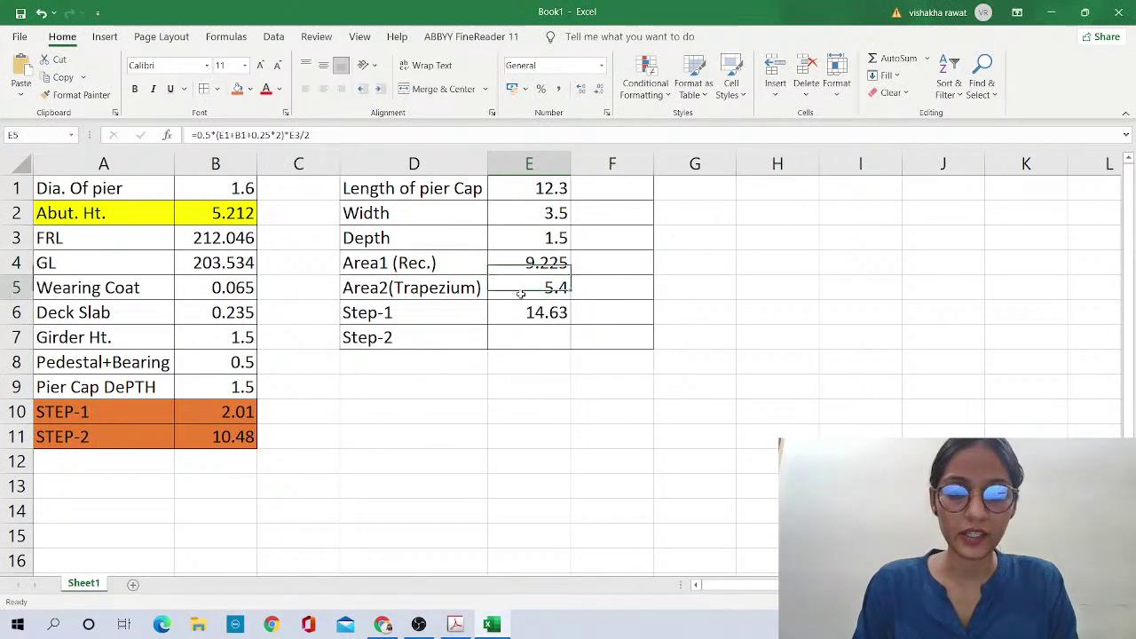
{"action": "left_click", "coordinate": [520, 312]}
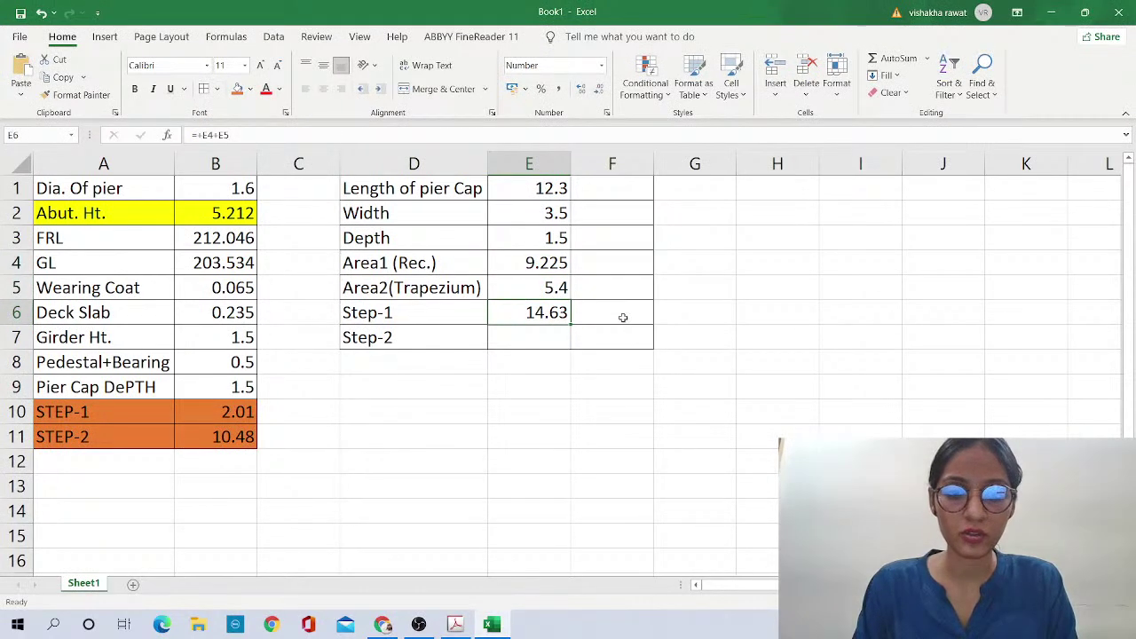
{"action": "double_click", "coordinate": [543, 316]}
{"action": "key", "text": "Escape"}
Calculate the pier cap volume in E7 with =E6*E2 and reduce its display to three decimal places
{"action": "left_click", "coordinate": [550, 337]}
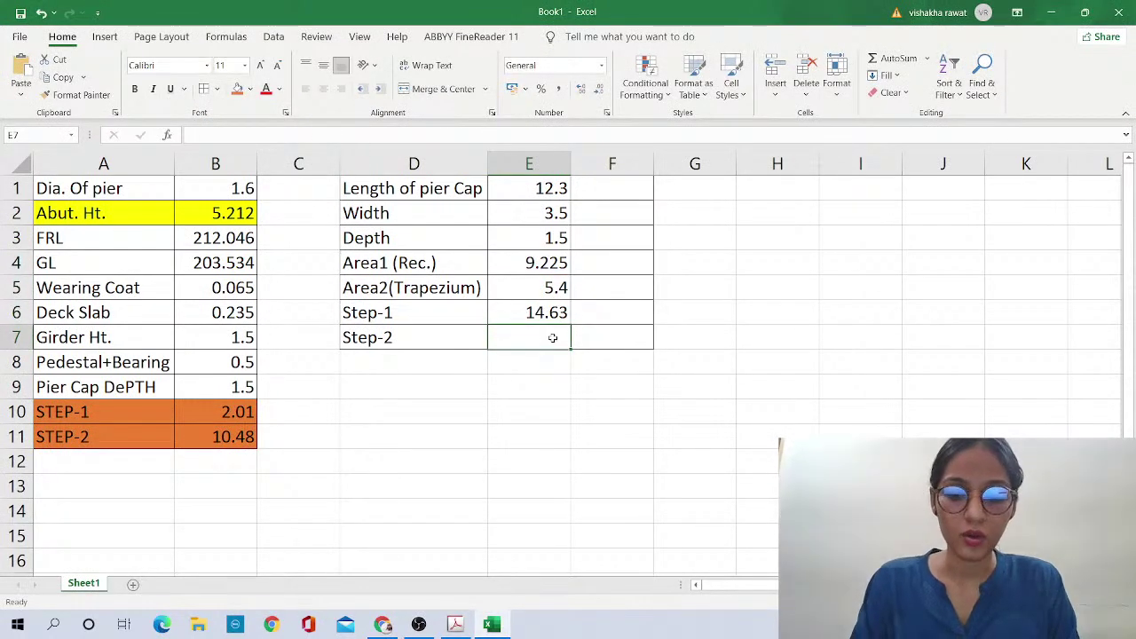
{"action": "type", "text": "="}
{"action": "key", "text": "Up"}
{"action": "type", "text": "*"}
{"action": "left_click", "coordinate": [546, 210]}
{"action": "key", "text": "Return"}
{"action": "left_click", "coordinate": [514, 332]}
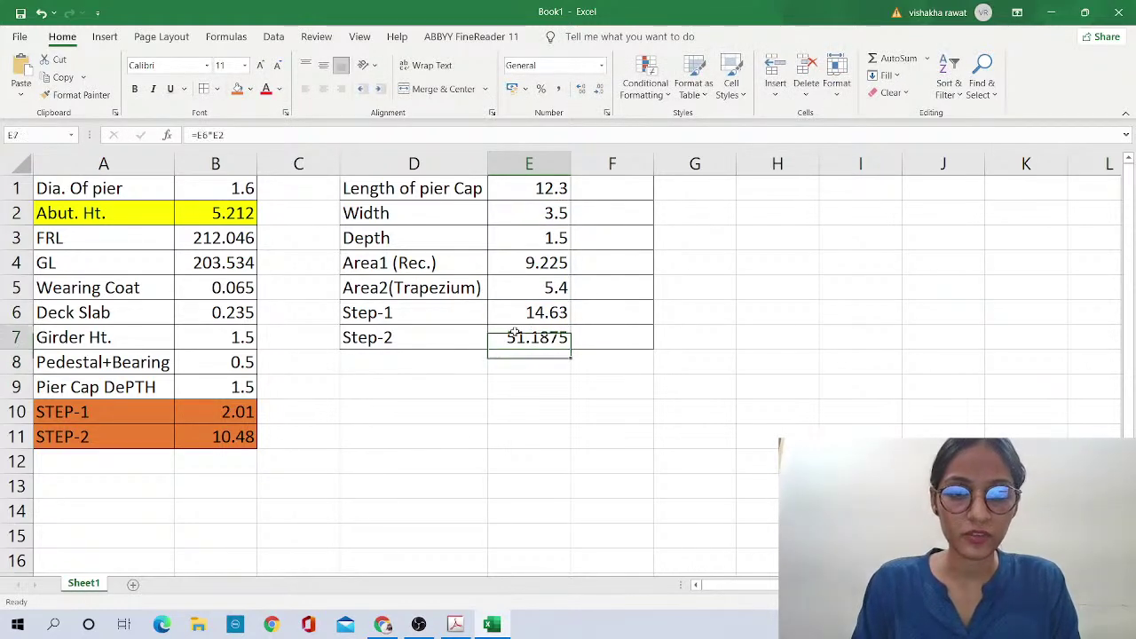
{"action": "left_click", "coordinate": [600, 89]}
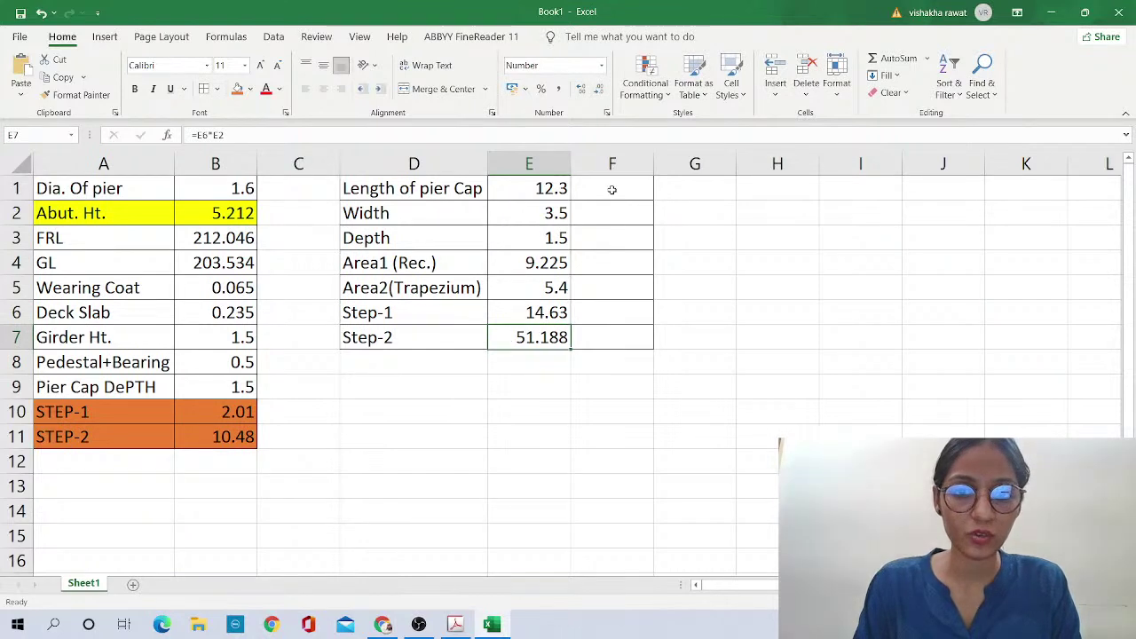
Clear the bordered cells in column F beside the pier cap table and fill D6:E7 with orange
{"action": "left_click_drag", "start_coordinate": [612, 189], "coordinate": [611, 390]}
{"action": "left_click", "coordinate": [890, 92]}
{"action": "left_click", "coordinate": [898, 112]}
{"action": "left_click_drag", "start_coordinate": [390, 341], "coordinate": [532, 312]}
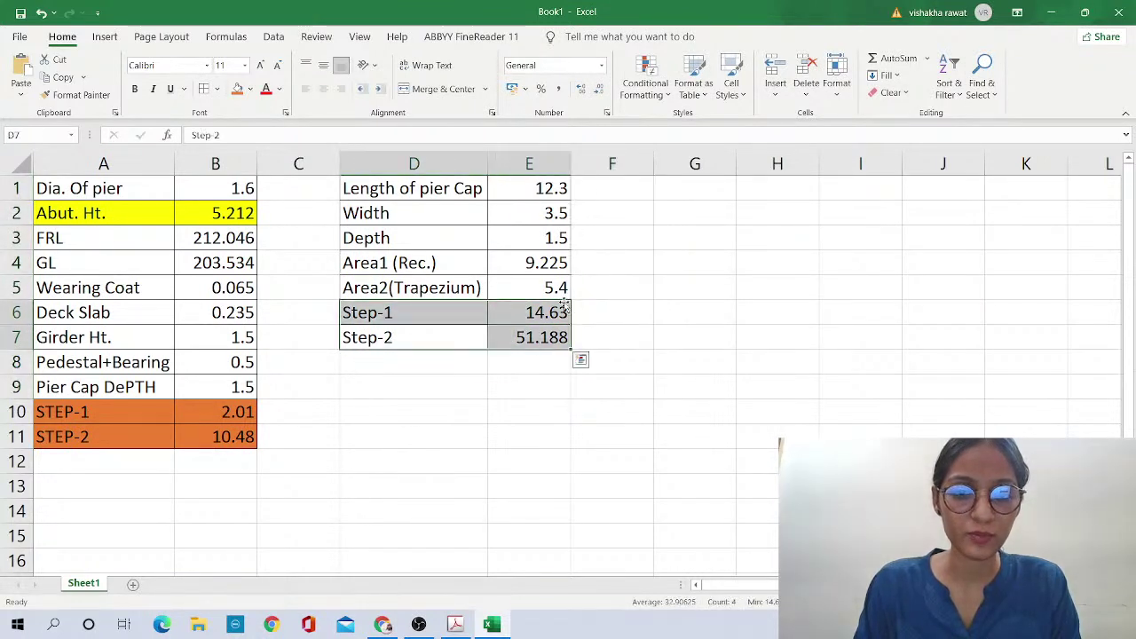
{"action": "left_click", "coordinate": [237, 89]}
Check the cell references in the Step-2 formula in E7 and the Step-1 formula in E6
{"action": "double_click", "coordinate": [507, 338]}
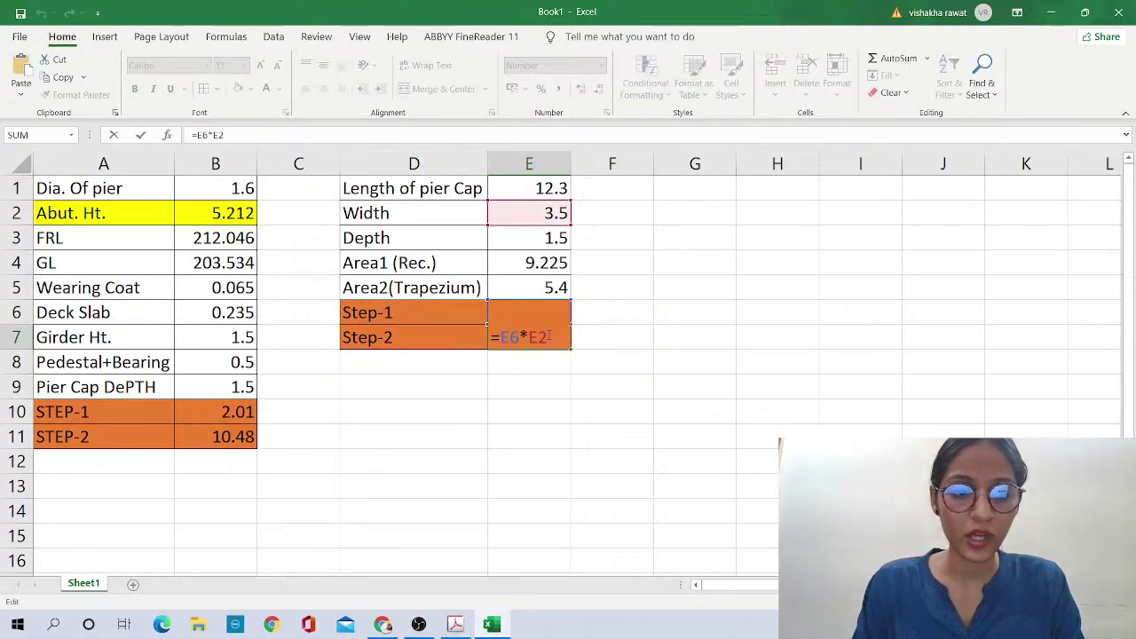
{"action": "key", "text": "ctrl+Return"}
{"action": "double_click", "coordinate": [550, 315]}
{"action": "key", "text": "Escape"}
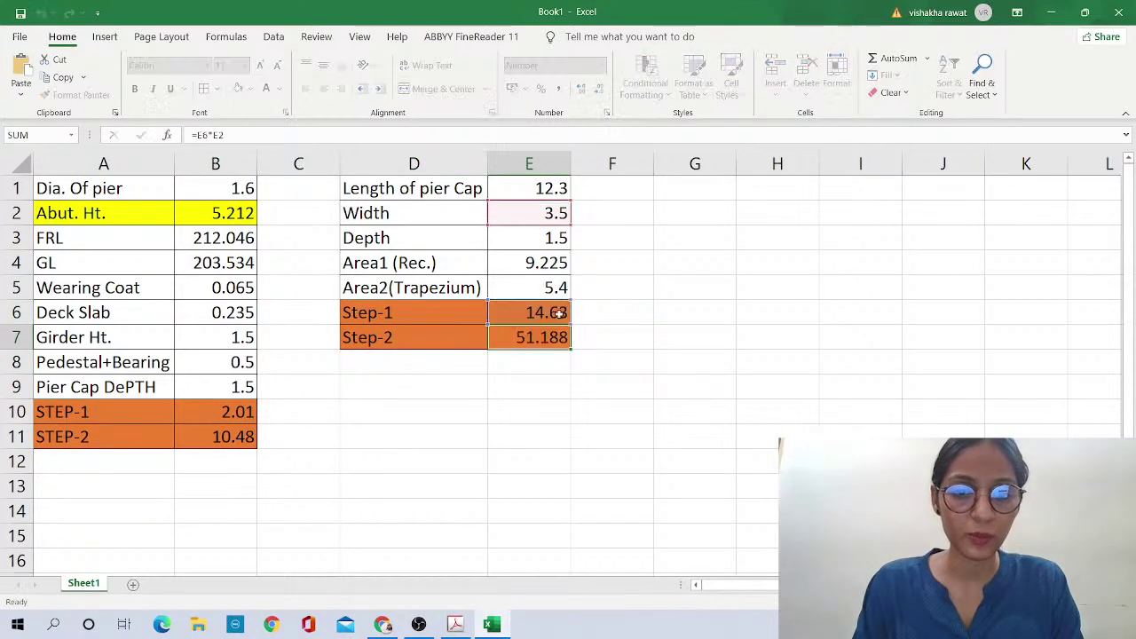
{"action": "key", "text": "Escape"}
{"action": "double_click", "coordinate": [515, 315]}
{"action": "key", "text": "Escape"}
Simplify the Step-1 formula in E6 to =E4+E5 and recheck the pier cap calculations in D1:E7
{"action": "double_click", "coordinate": [515, 315]}
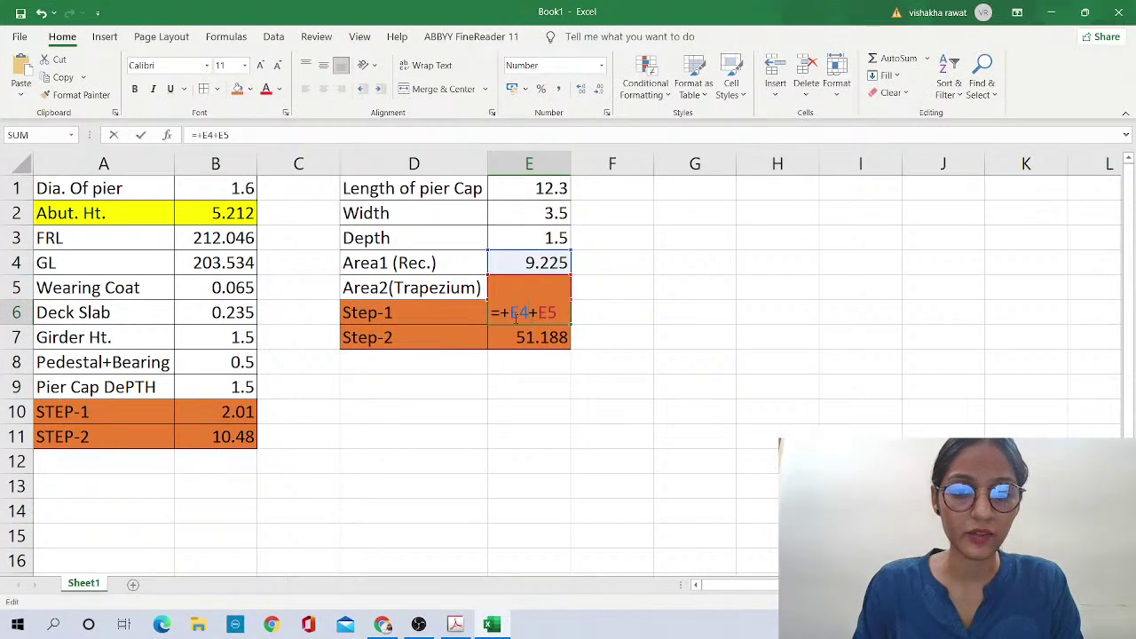
{"action": "key", "text": "Return"}
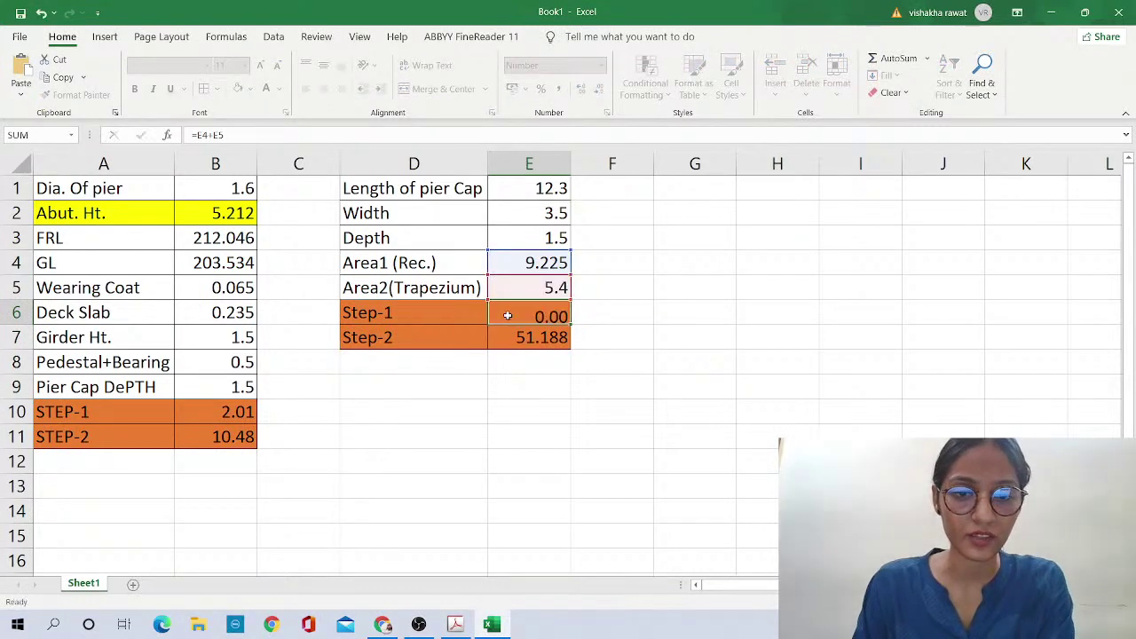
{"action": "double_click", "coordinate": [536, 338]}
{"action": "key", "text": "Escape"}
{"action": "double_click", "coordinate": [536, 313]}
{"action": "left_click", "coordinate": [539, 267]}
{"action": "left_click_drag", "start_coordinate": [404, 190], "coordinate": [539, 337]}
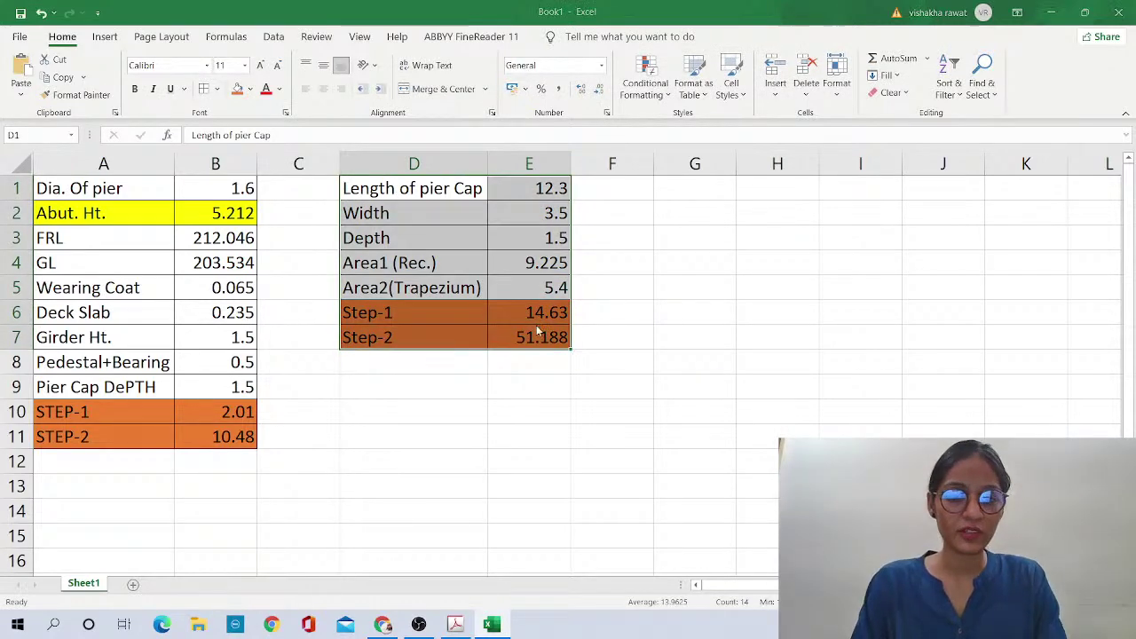
Save the workbook to the Desktop folder on this PC as Pier & Pier Cap in Excel Workbook format
{"action": "key", "text": "ctrl+s"}
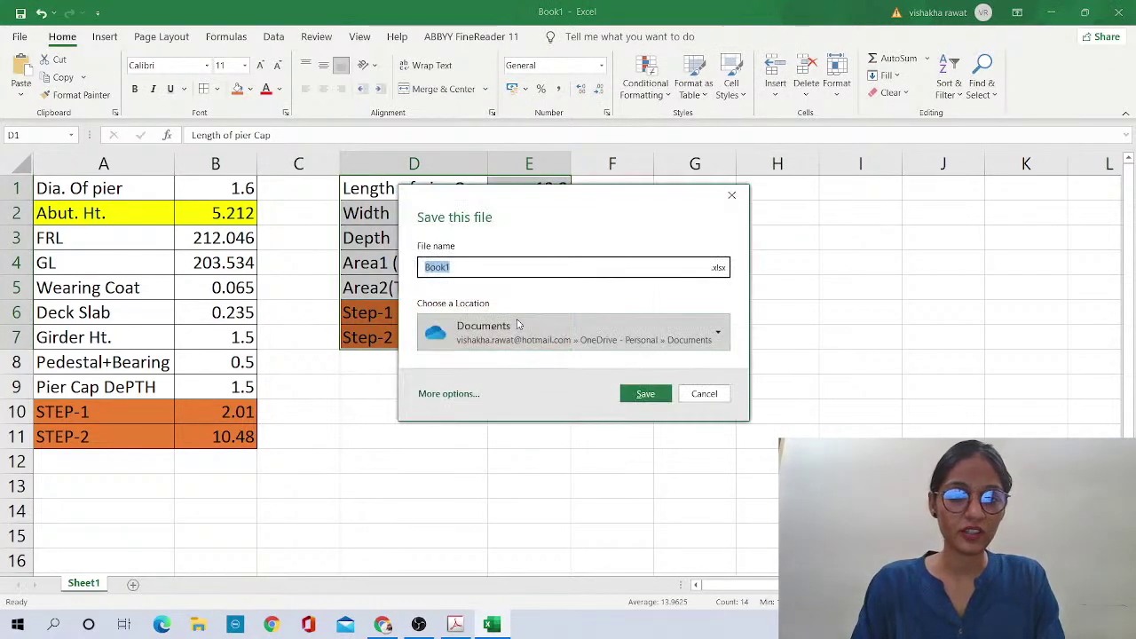
{"action": "left_click", "coordinate": [429, 394]}
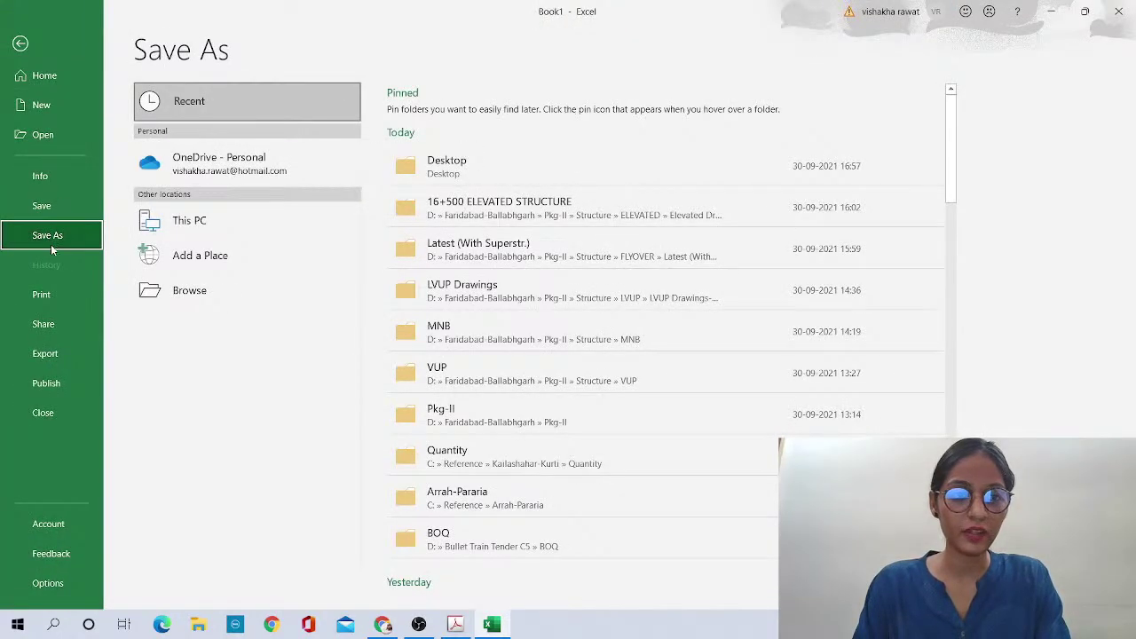
{"action": "left_click", "coordinate": [70, 210]}
{"action": "left_click", "coordinate": [217, 227]}
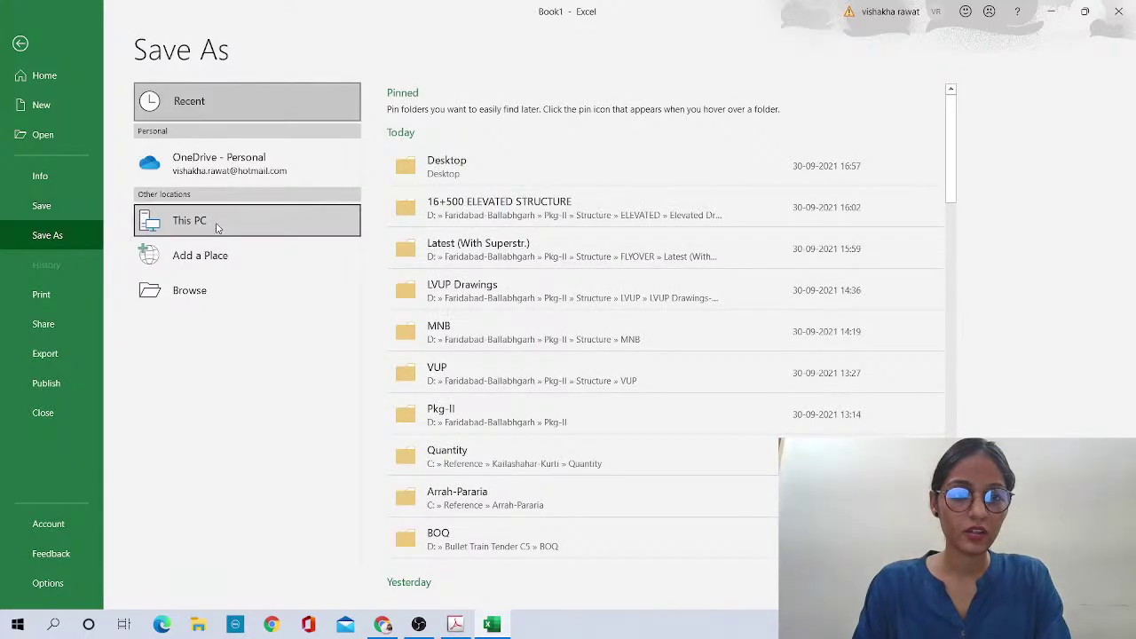
{"action": "left_click", "coordinate": [303, 221]}
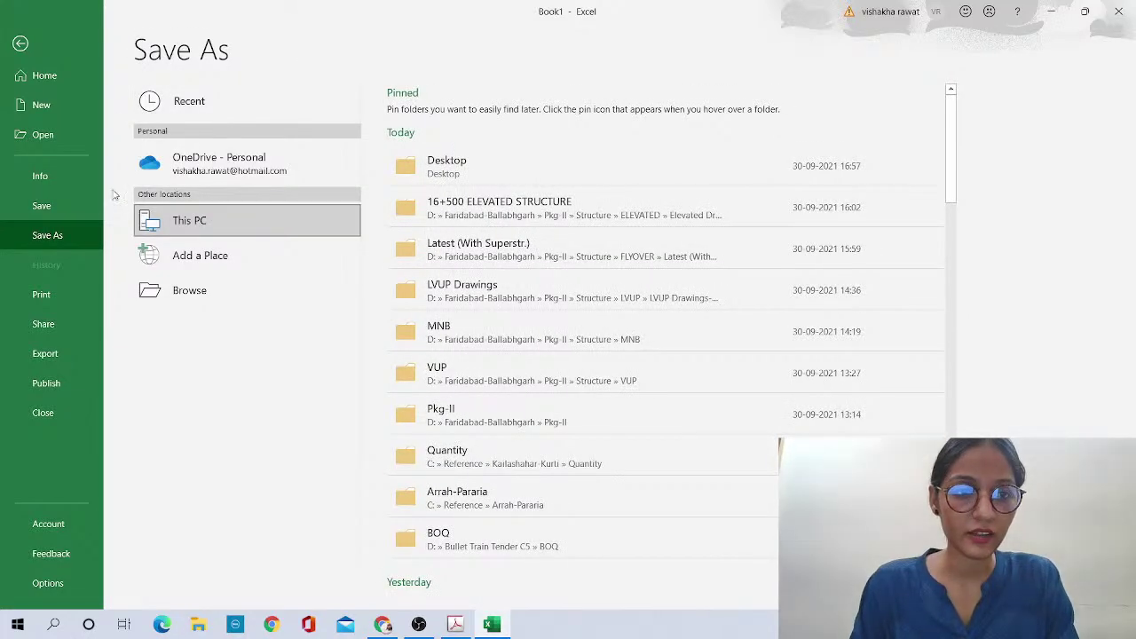
{"action": "left_click", "coordinate": [57, 116]}
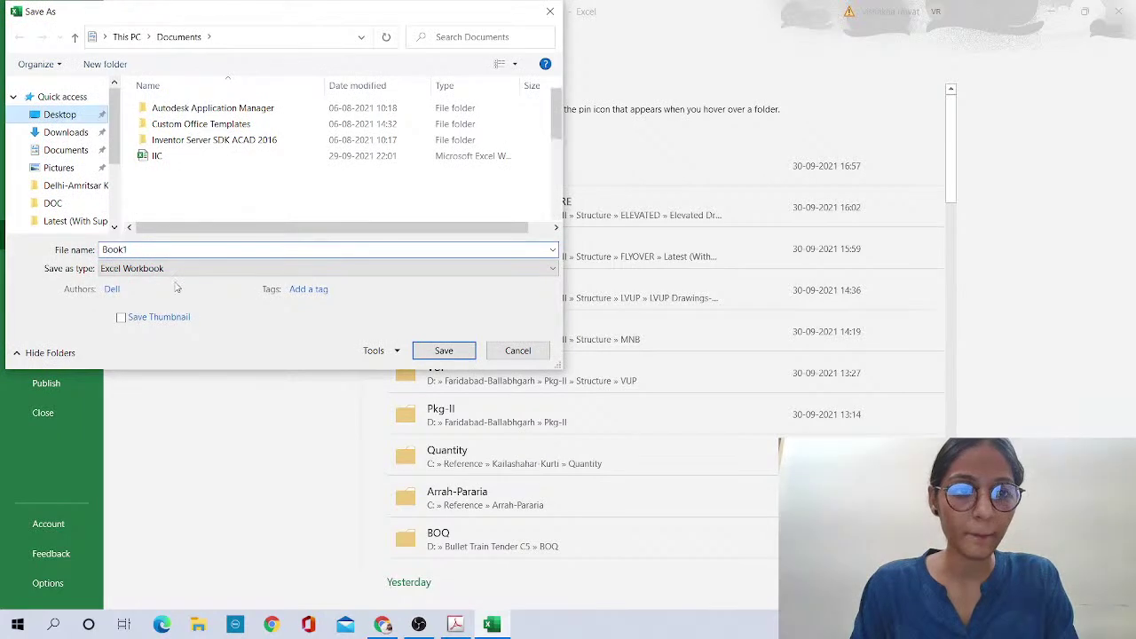
{"action": "type", "text": "Pier & Pier Cap"}
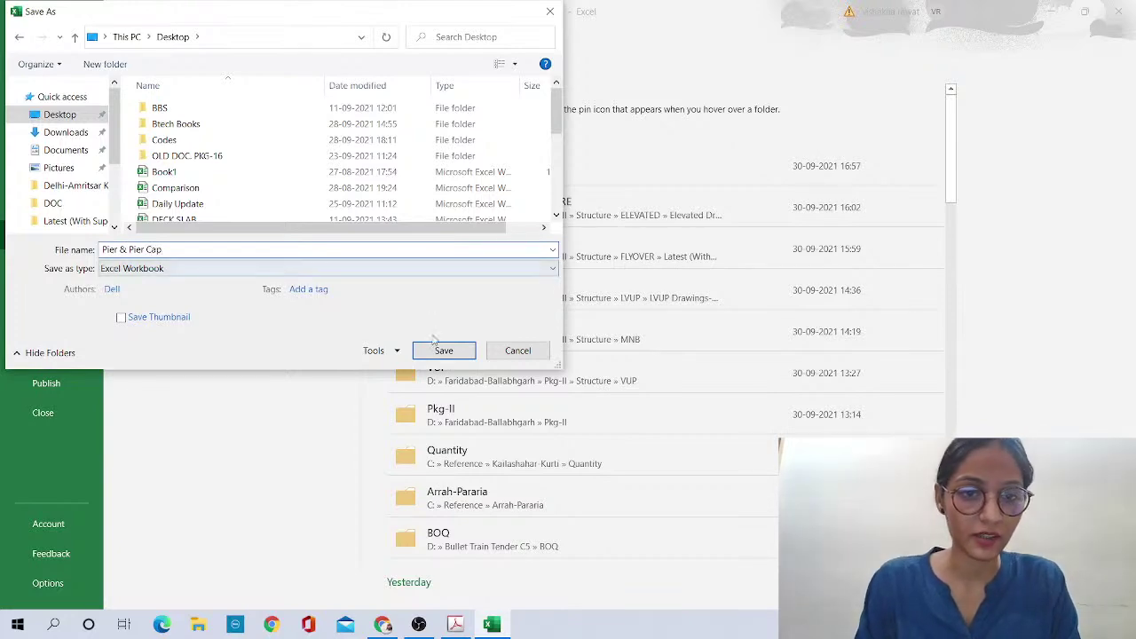
{"action": "left_click", "coordinate": [444, 349]}
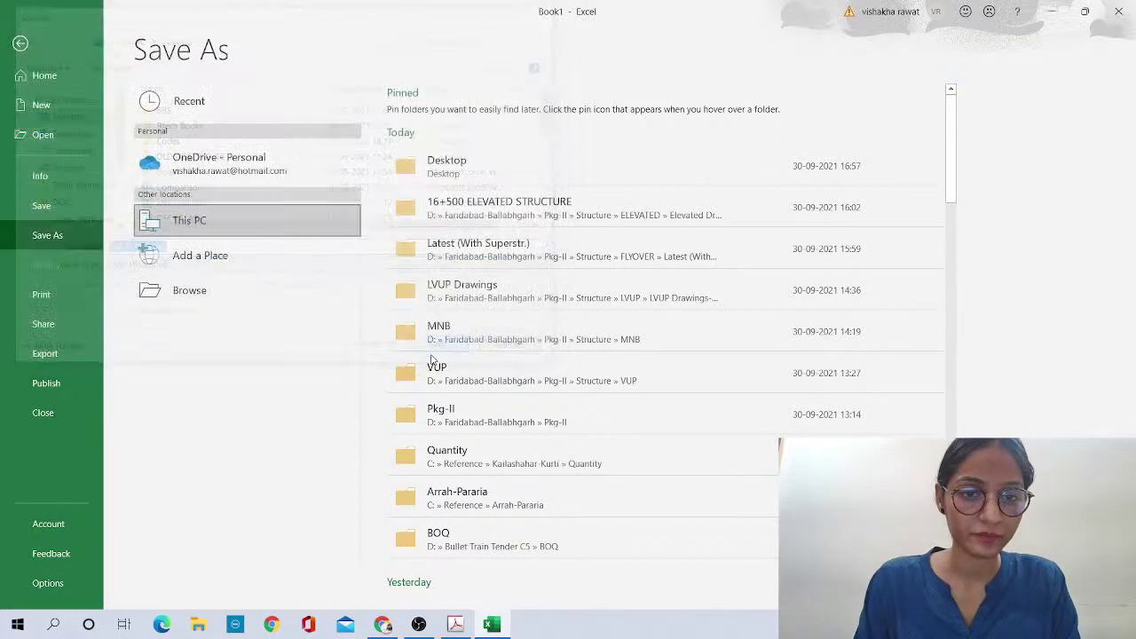
Review the pier table in A1:B11 and the pier cap table in D1:E7 against the pier drawing in Adobe Acrobat
{"action": "mouse_move", "coordinate": [127, 187]}
{"action": "left_mouse_down"}
{"action": "mouse_move", "coordinate": [202, 293]}
{"action": "mouse_move", "coordinate": [203, 437]}
{"action": "left_mouse_up"}
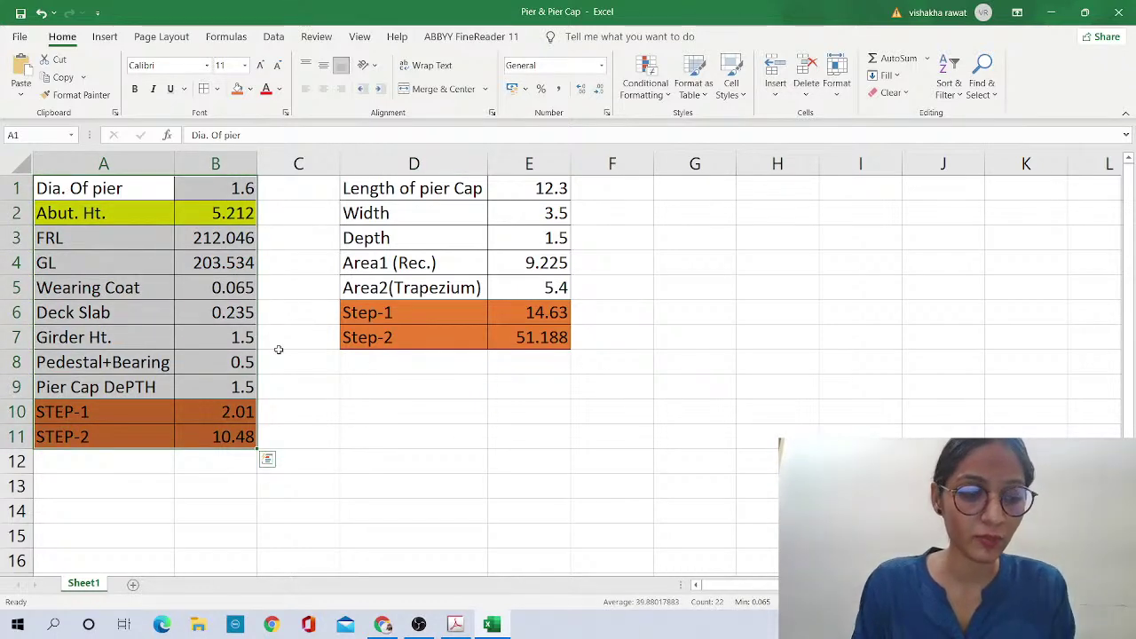
{"action": "key", "text": "alt+Tab"}
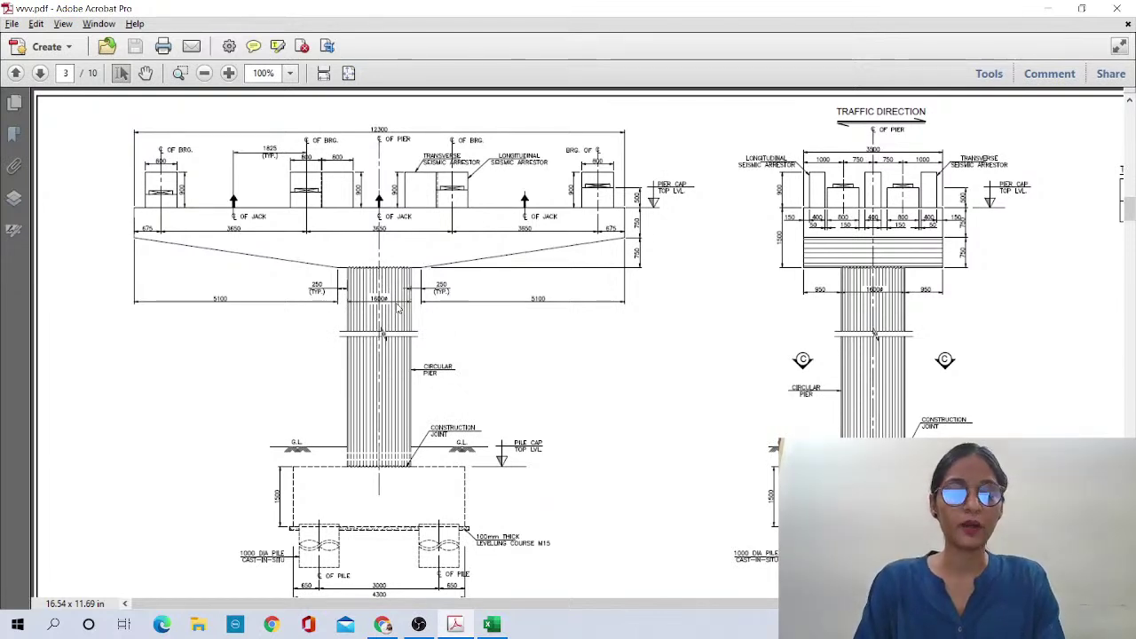
{"action": "key", "text": "alt+Tab"}
{"action": "left_click_drag", "start_coordinate": [125, 191], "coordinate": [245, 435]}
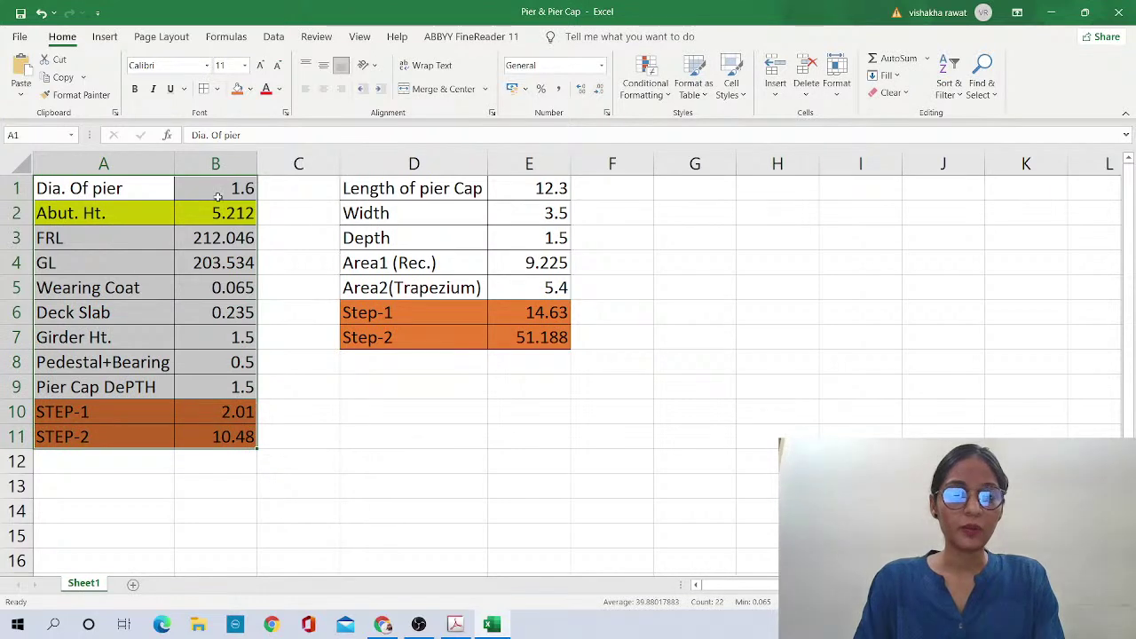
{"action": "left_click_drag", "start_coordinate": [403, 190], "coordinate": [521, 344]}
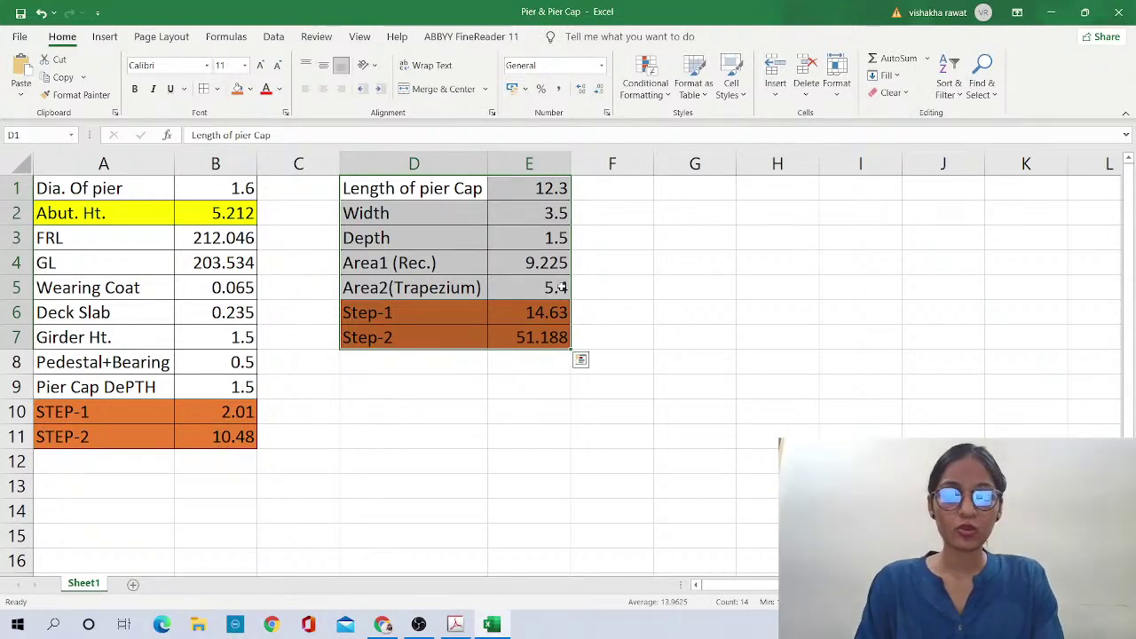
{"action": "key", "text": "alt+Tab"}
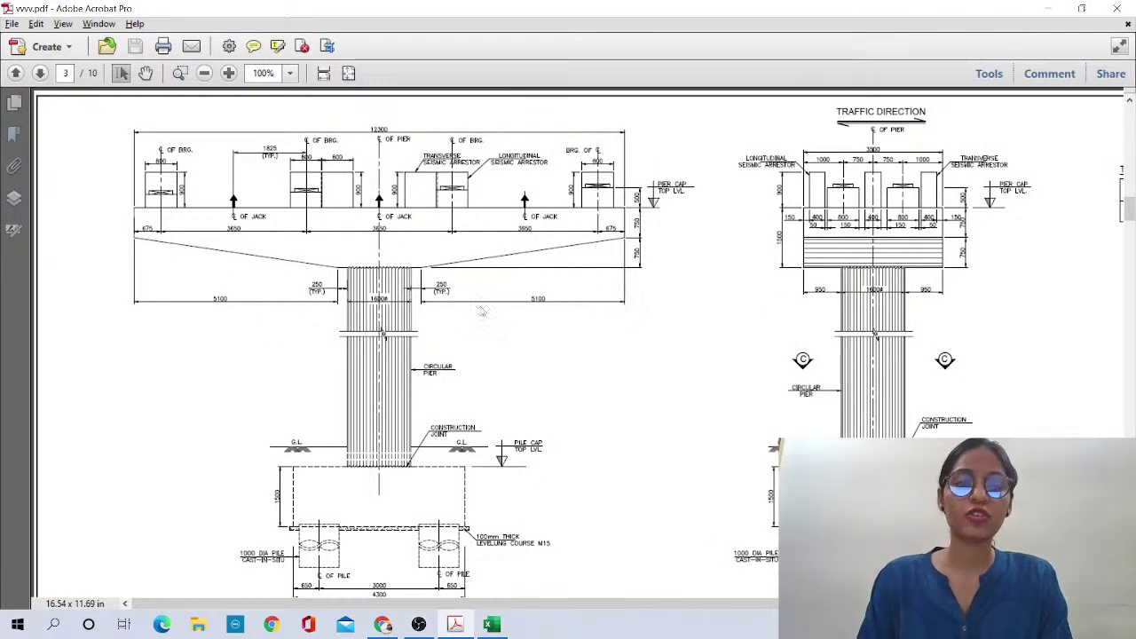
{"action": "key", "text": "alt+Tab"}
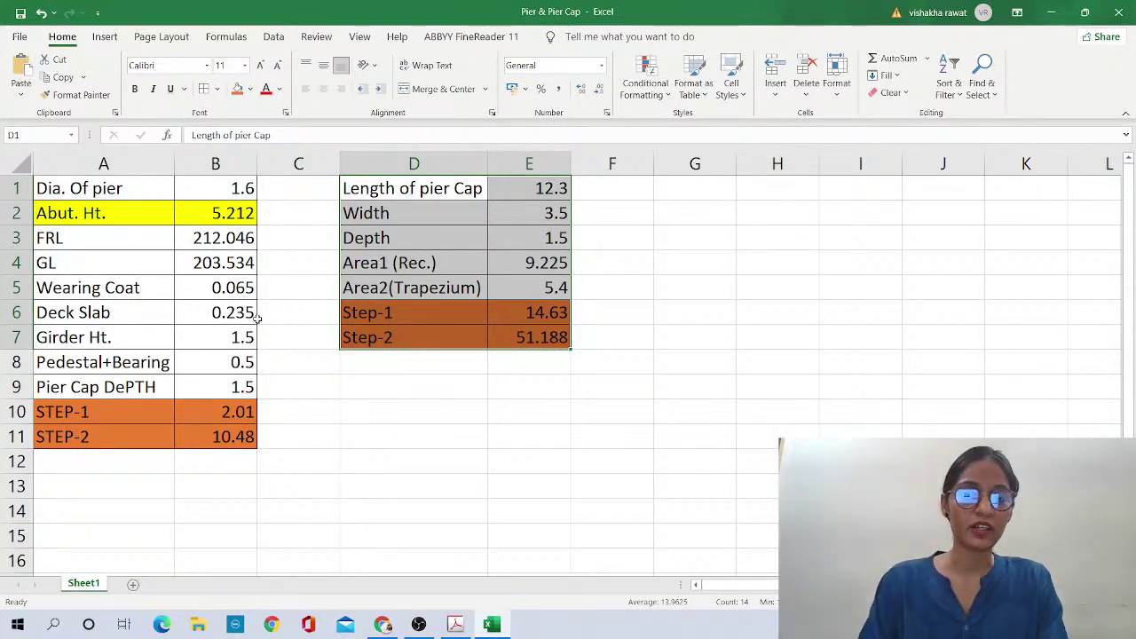
Examine the pier cap Step-1 and Step-2 results in E6 and E7, and the pier calculations in A1:B11
{"action": "double_click", "coordinate": [541, 339]}
{"action": "double_click", "coordinate": [550, 313]}
{"action": "double_click", "coordinate": [527, 338]}
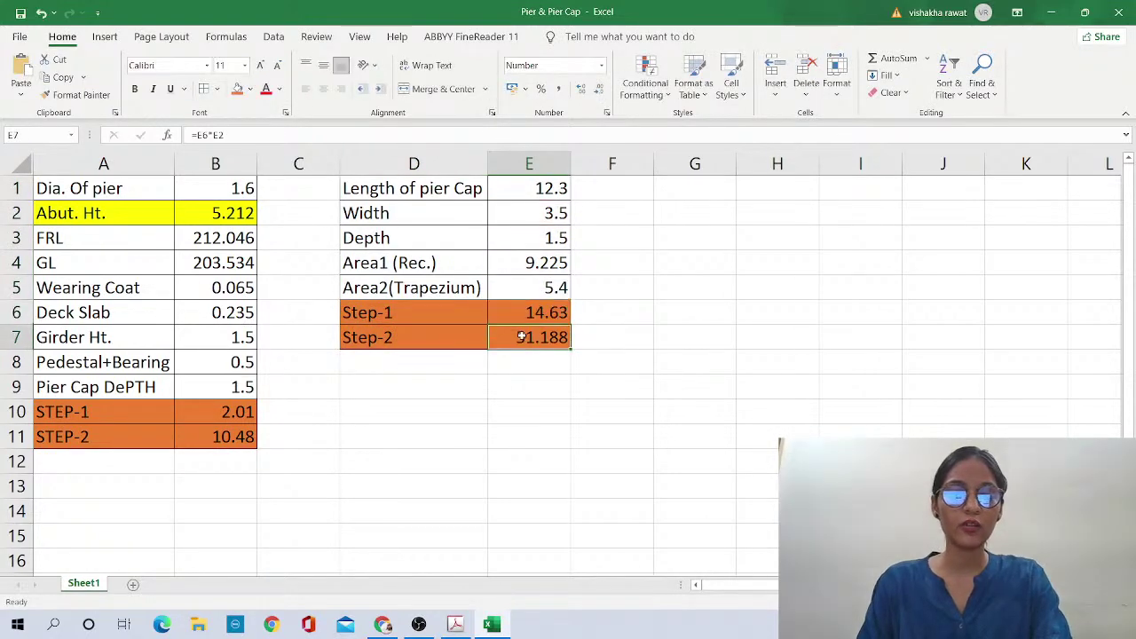
{"action": "double_click", "coordinate": [551, 314]}
{"action": "double_click", "coordinate": [543, 337]}
{"action": "double_click", "coordinate": [550, 313]}
{"action": "left_click", "coordinate": [550, 338]}
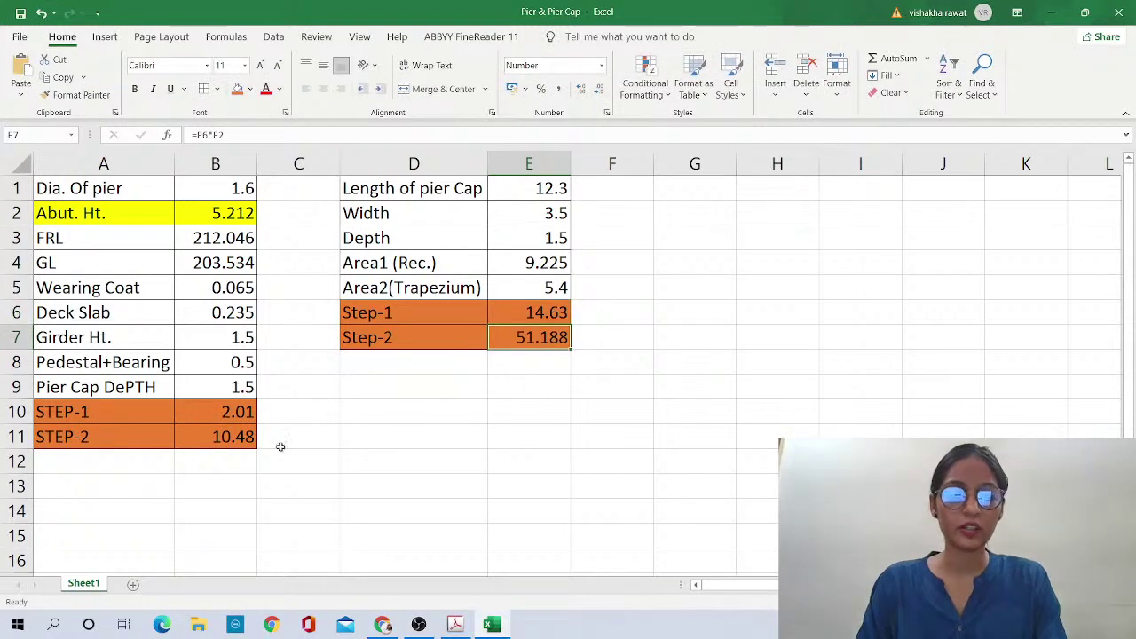
{"action": "left_click_drag", "start_coordinate": [116, 188], "coordinate": [216, 433]}
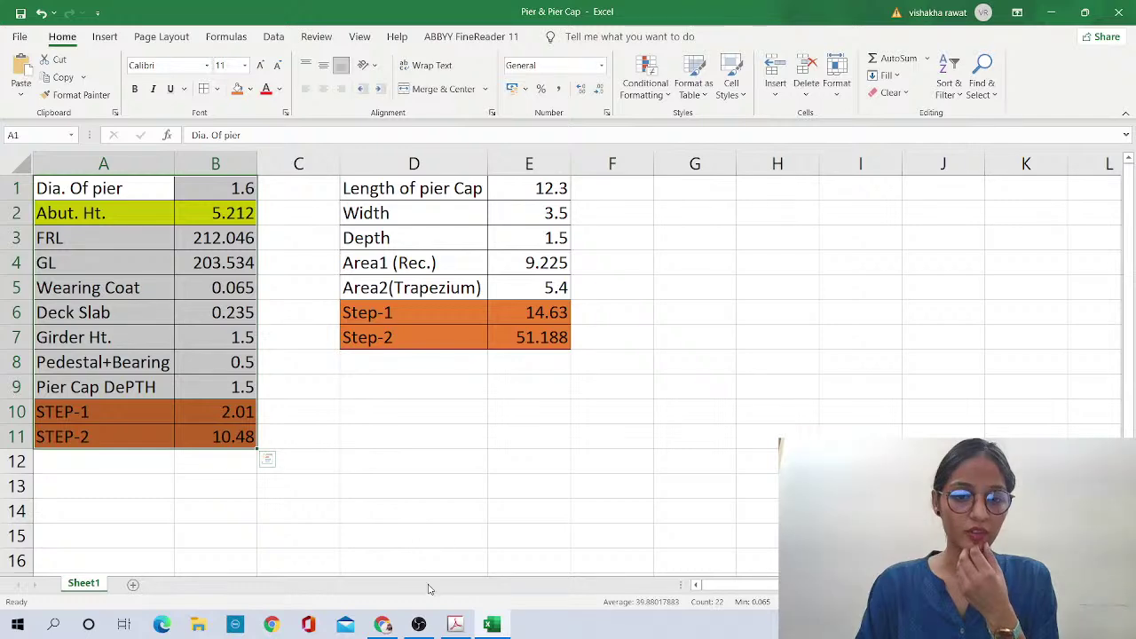
{"action": "left_click", "coordinate": [418, 624]}
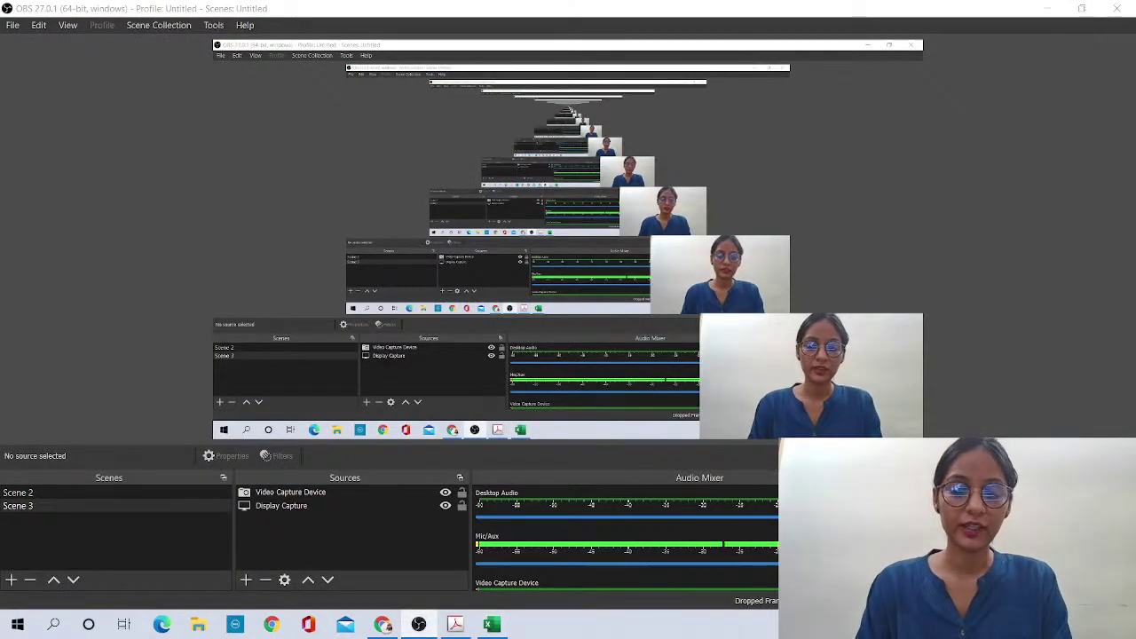